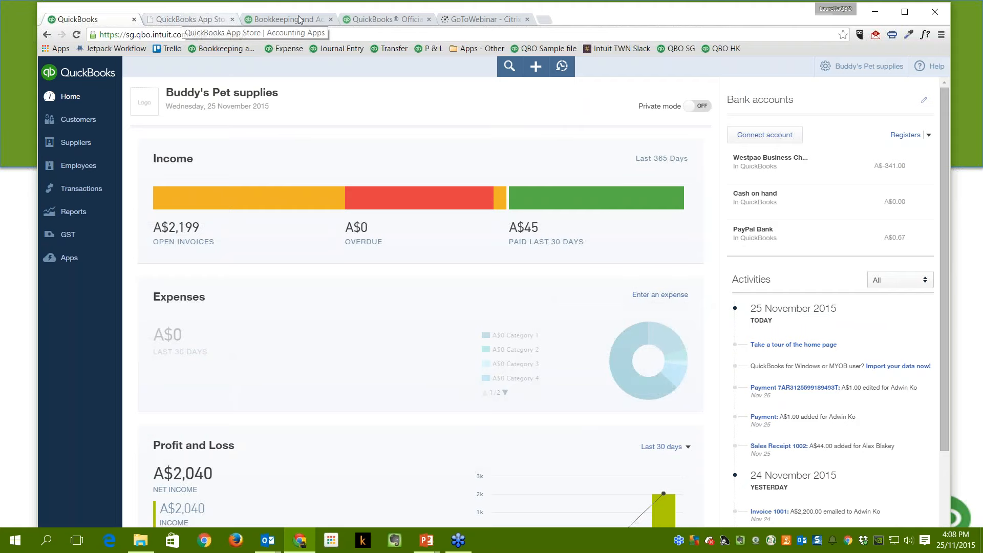
# Switch to the intuit.com.au tab showing the Australian QuickBooks homepage with the payments banner.
pyautogui.click(388, 20)
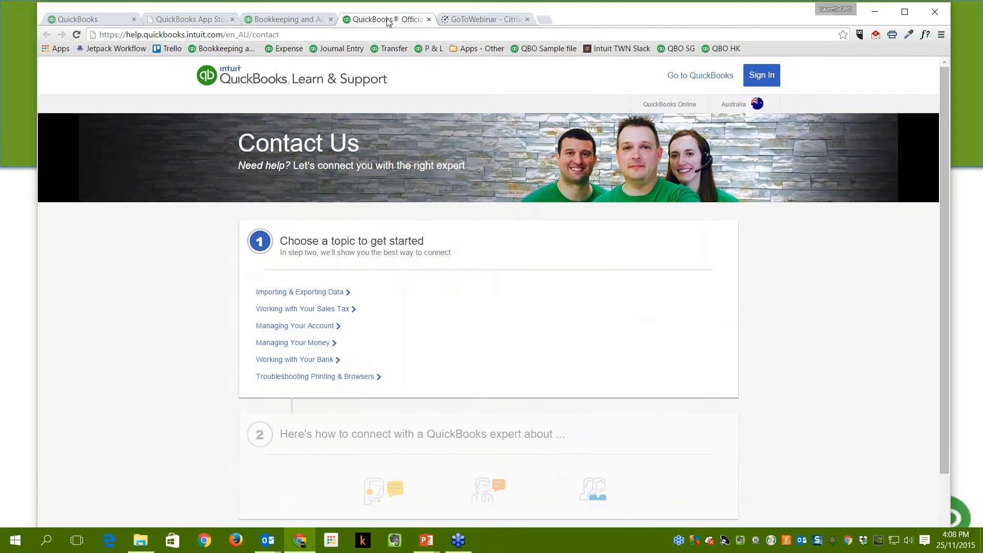
pyautogui.click(323, 19)
pyautogui.moveTo(353, 118)
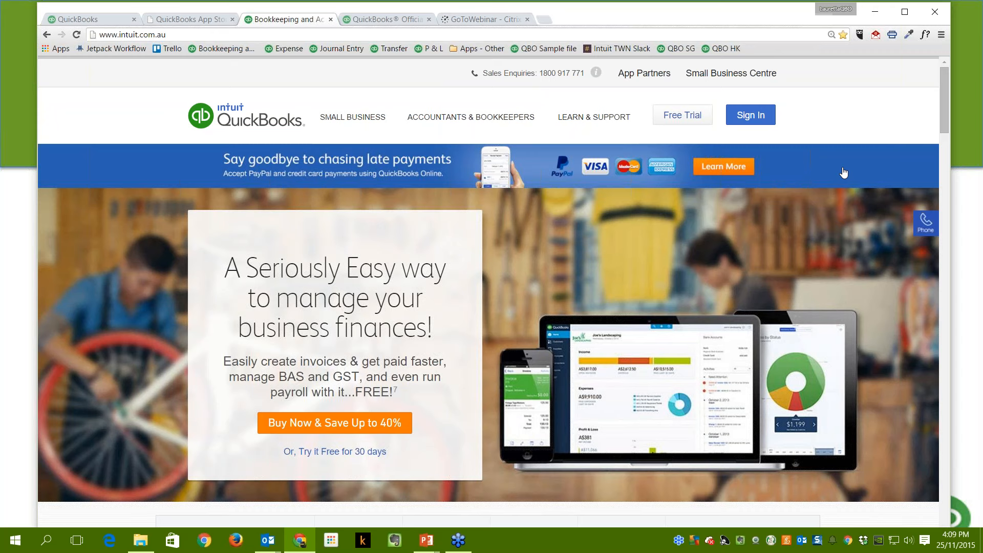
# Open the banner's Learn More page on PayPal and card payments, browse it, and decline live chat.
pyautogui.click(721, 171)
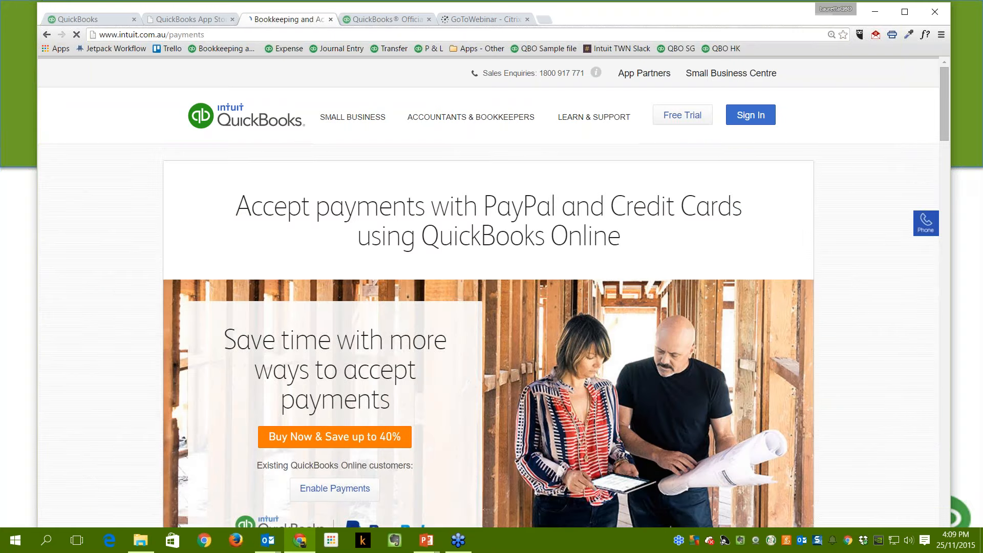
pyautogui.scroll(-2, 856, 316)
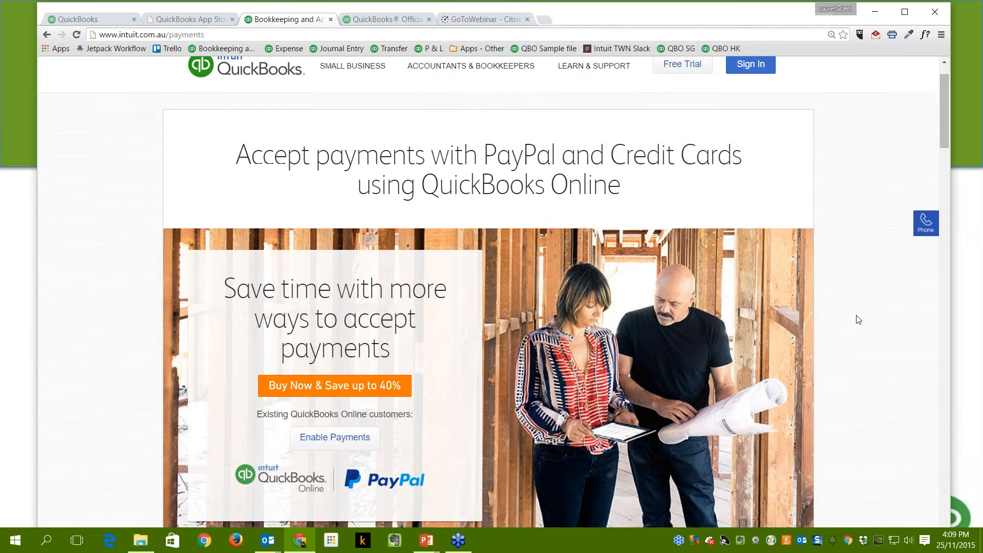
pyautogui.scroll(1, 859, 319)
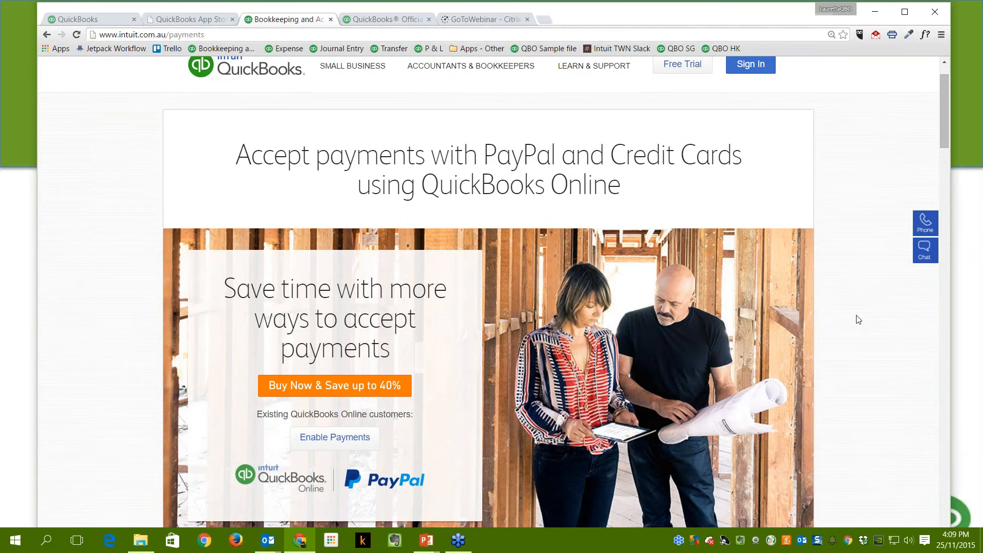
pyautogui.scroll(1, 859, 320)
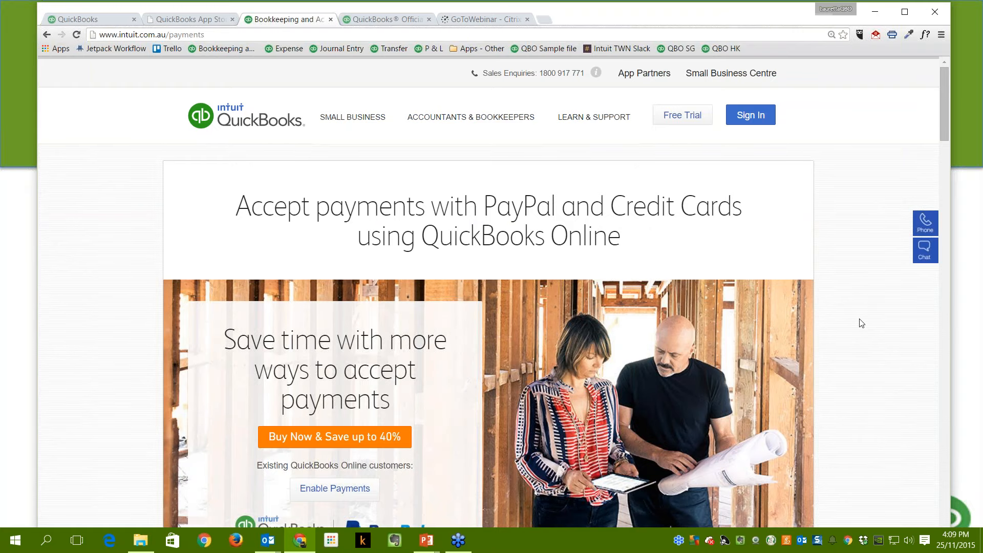
pyautogui.scroll(-1, 862, 323)
pyautogui.scroll(-7, 862, 323)
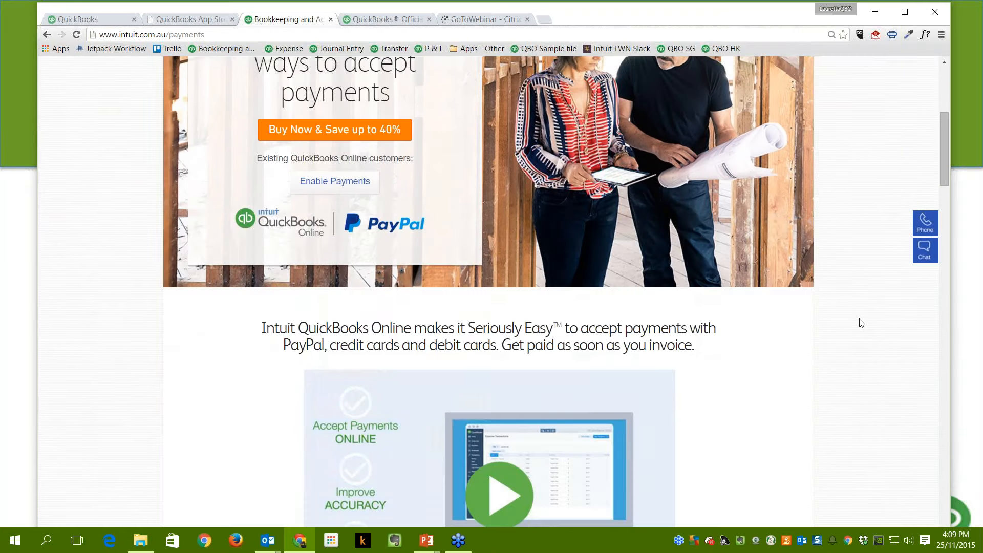
pyautogui.scroll(-2, 862, 323)
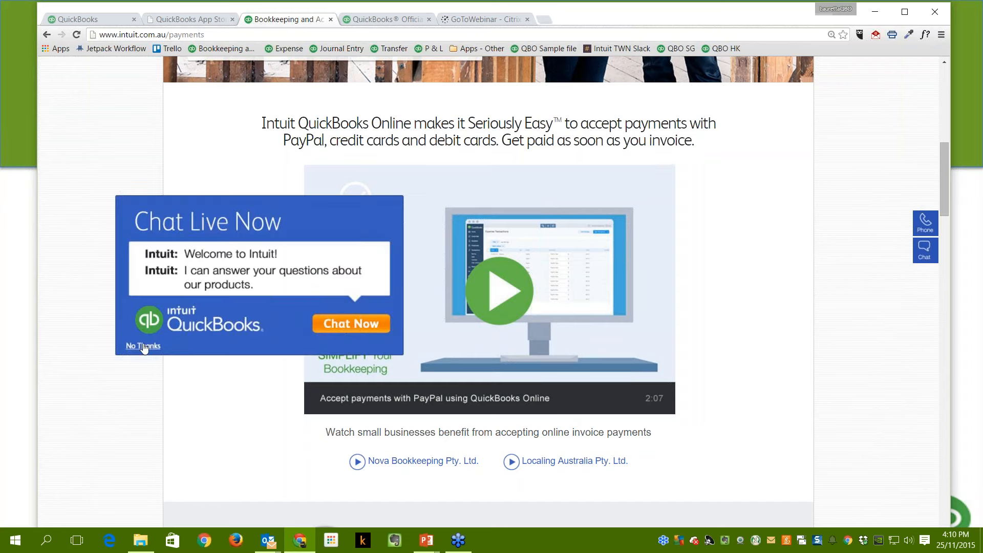
pyautogui.click(144, 347)
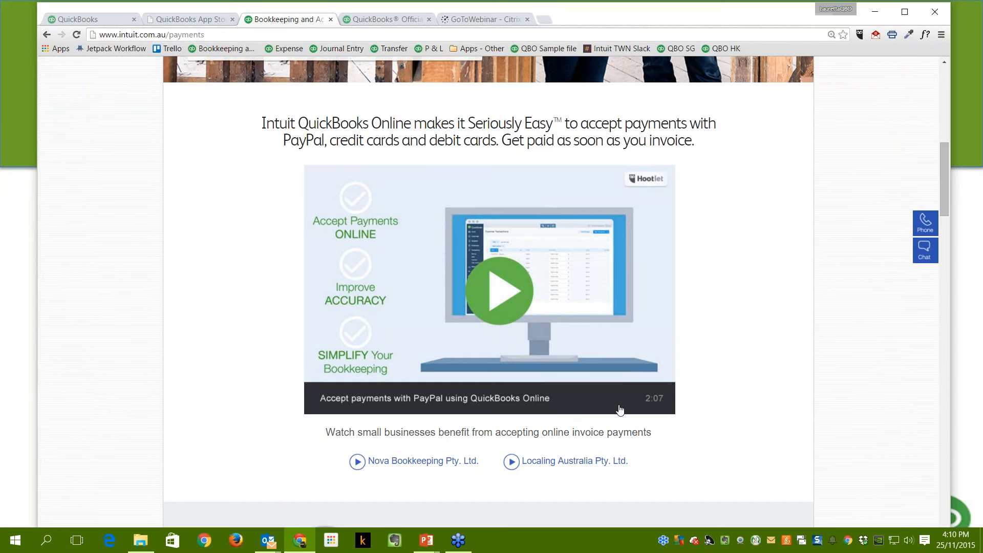
pyautogui.scroll(-5, 619, 410)
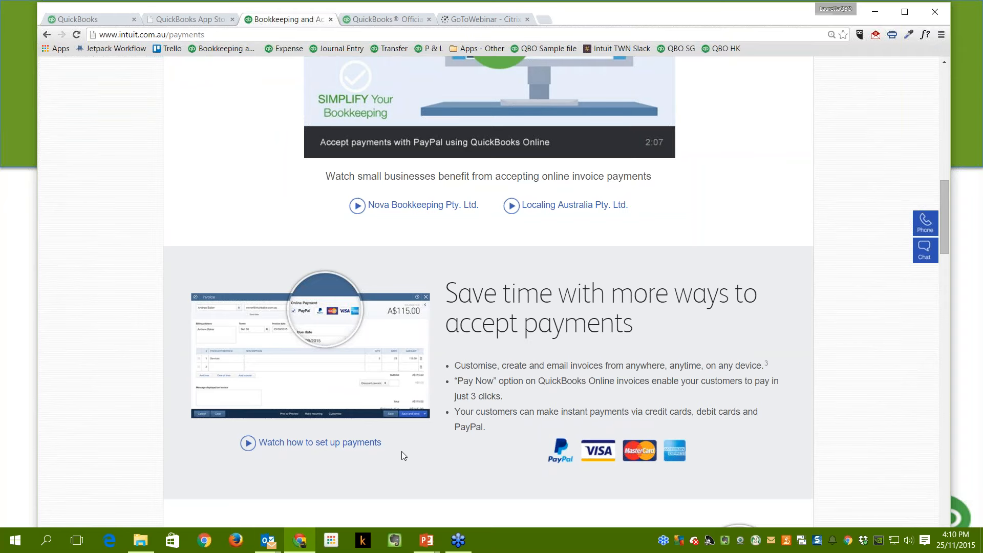
pyautogui.scroll(-2, 402, 455)
pyautogui.scroll(-3, 449, 372)
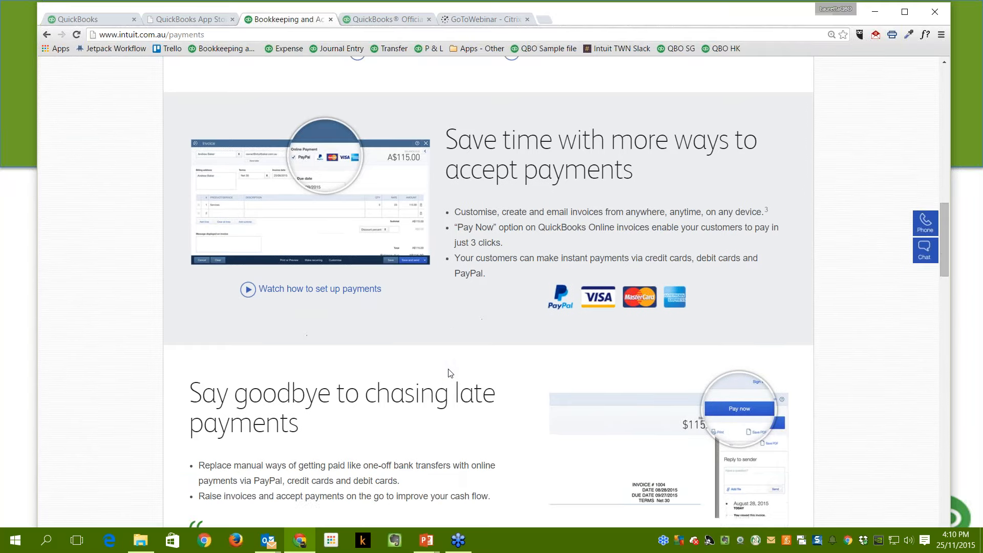
pyautogui.scroll(-1, 449, 373)
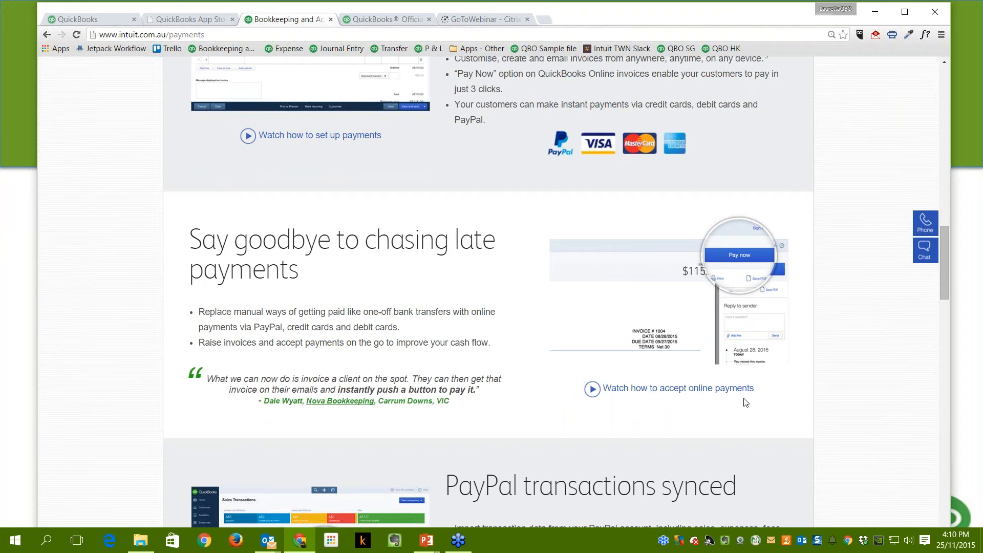
pyautogui.scroll(-2, 537, 374)
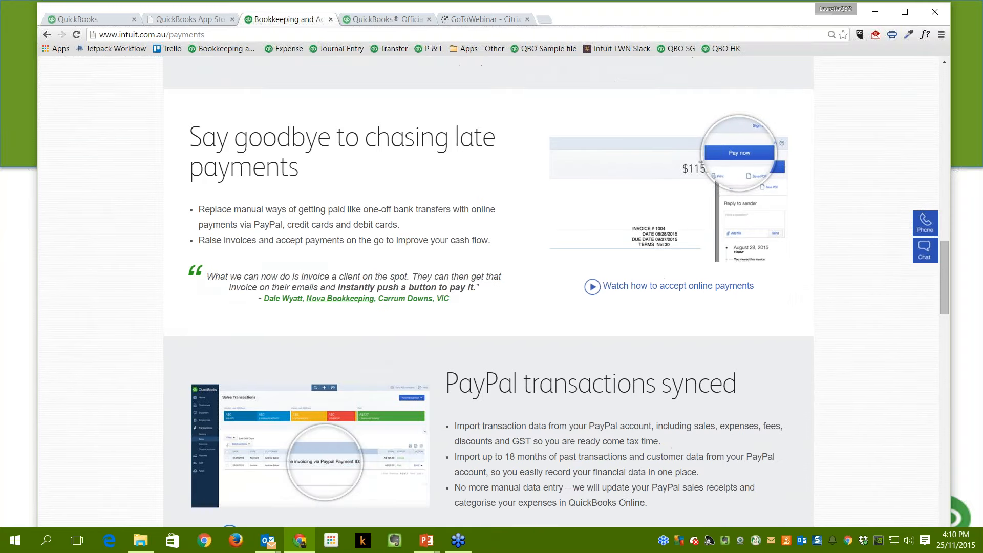
pyautogui.scroll(-2, 455, 384)
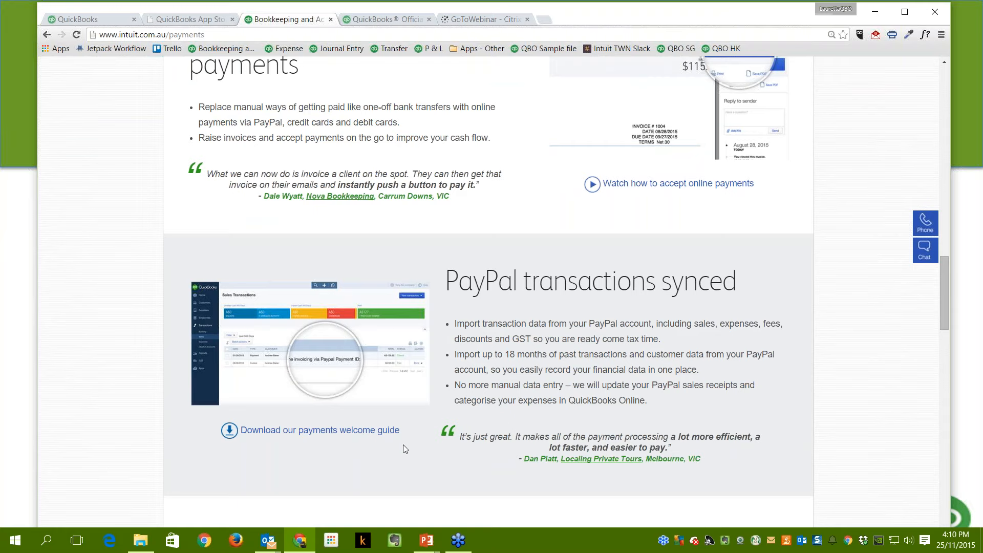
pyautogui.scroll(-5, 403, 450)
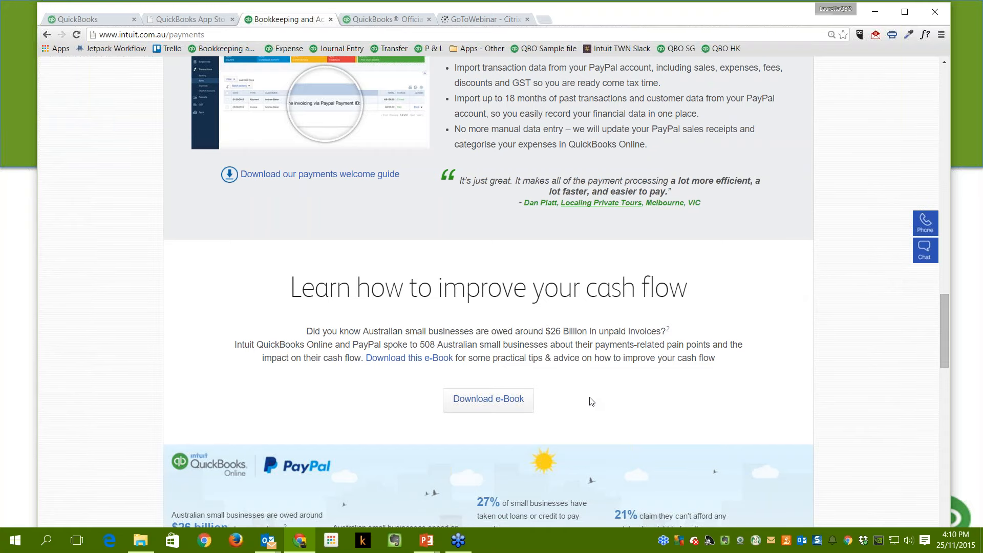
pyautogui.scroll(9, 591, 399)
pyautogui.scroll(15, 489, 292)
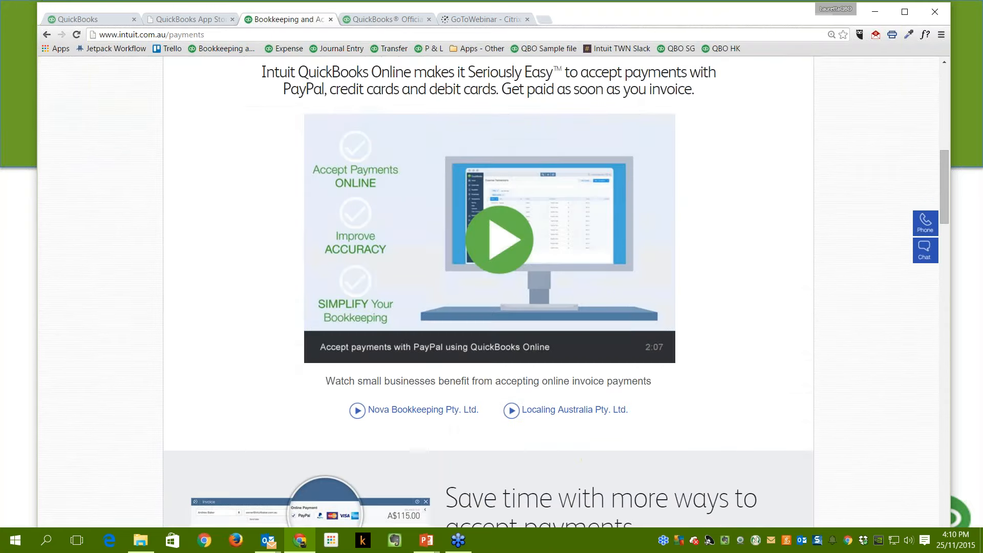
pyautogui.scroll(2, 489, 292)
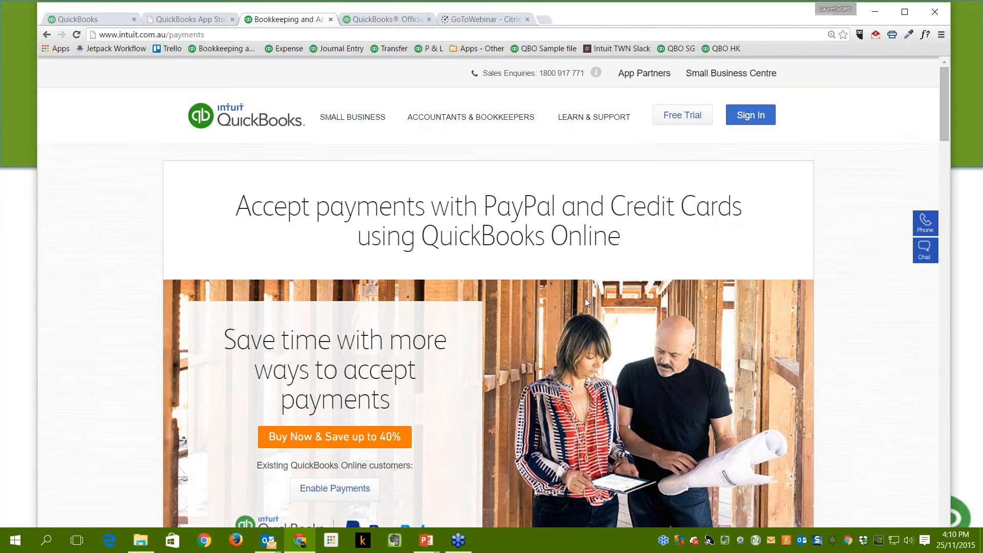
pyautogui.scroll(-4, 599, 377)
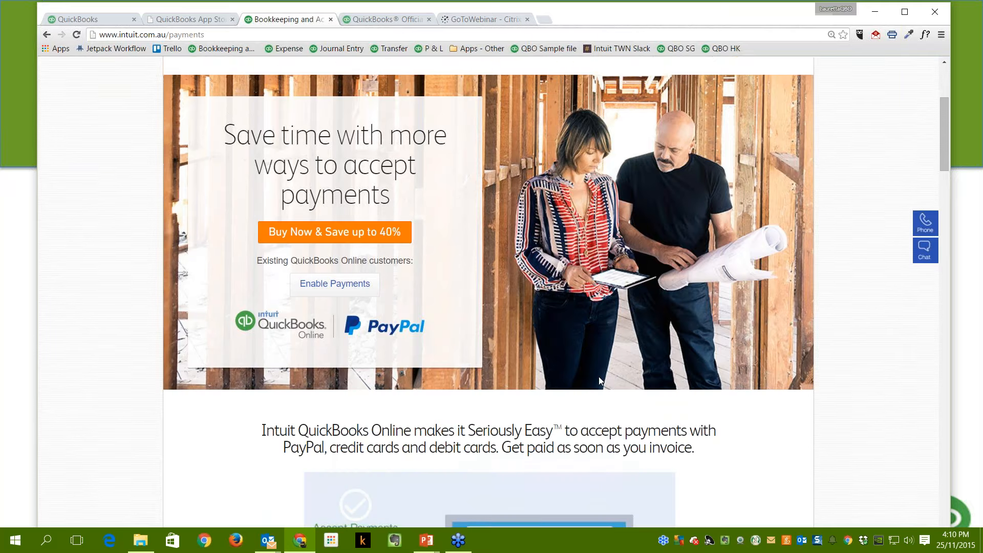
pyautogui.scroll(-2, 600, 379)
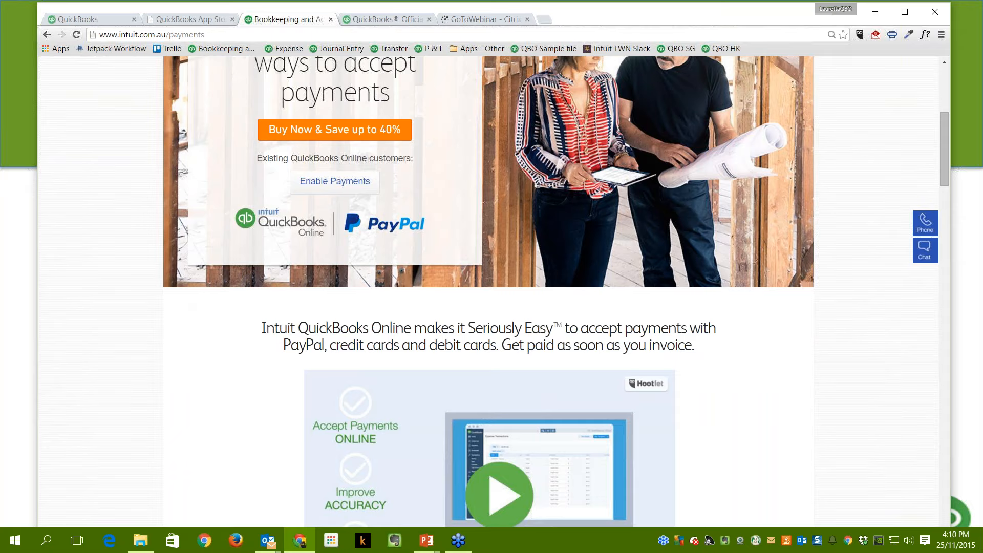
pyautogui.scroll(-15, 488, 292)
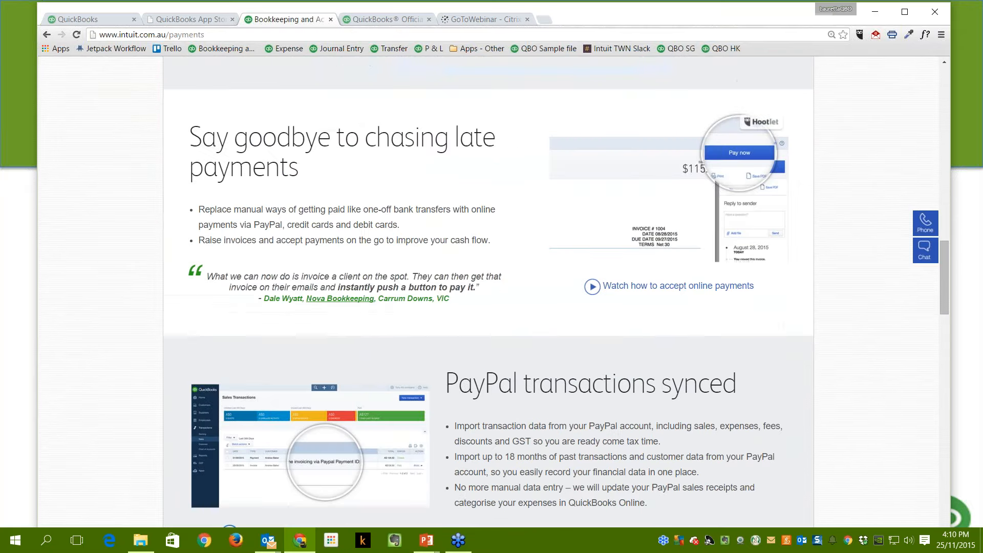
pyautogui.scroll(-1, 310, 93)
pyautogui.scroll(10, 489, 292)
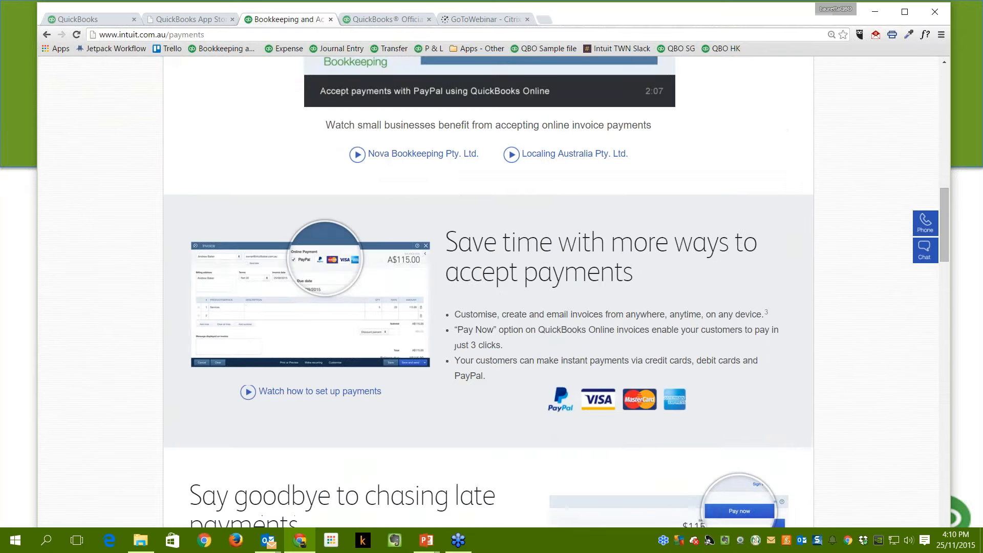
pyautogui.scroll(4, 449, 365)
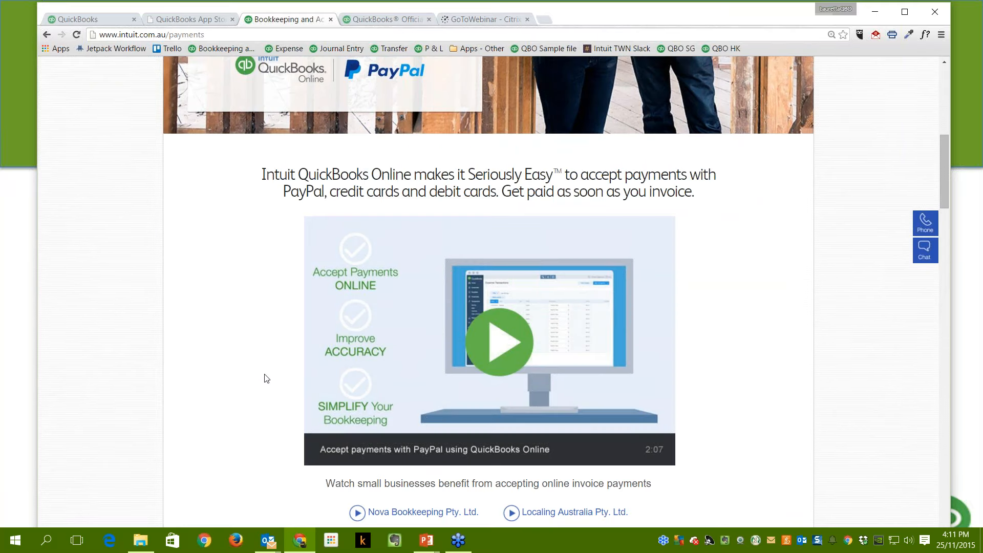
pyautogui.scroll(-2, 300, 403)
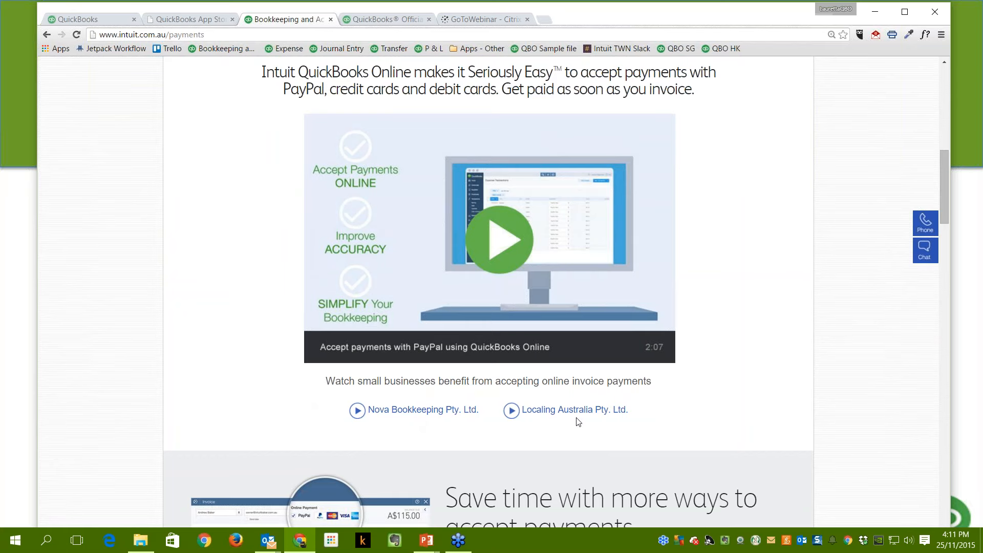
# Return to the QuickBooks Online tab and sign in again to reach the Buddy's Pet supplies dashboard.
pyautogui.click(118, 21)
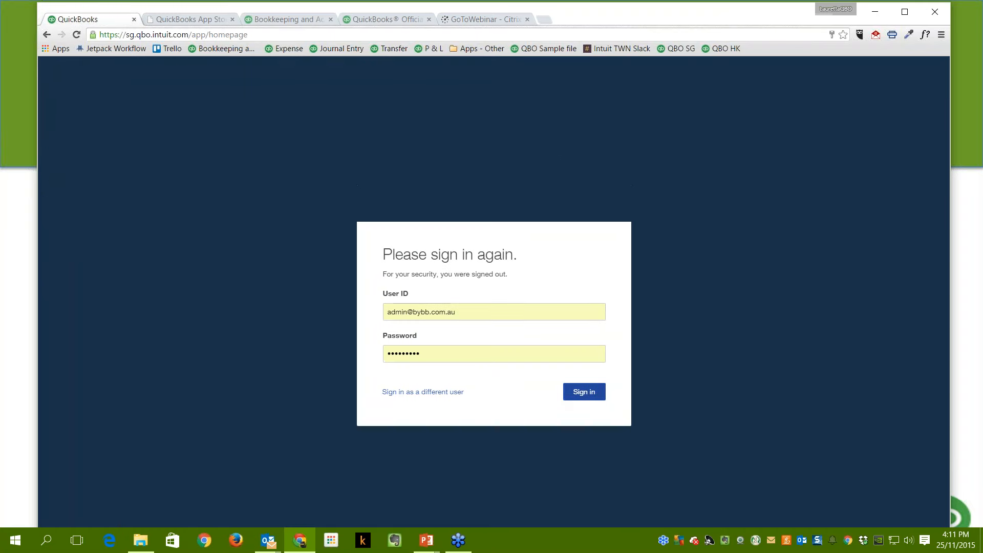
pyautogui.click(585, 393)
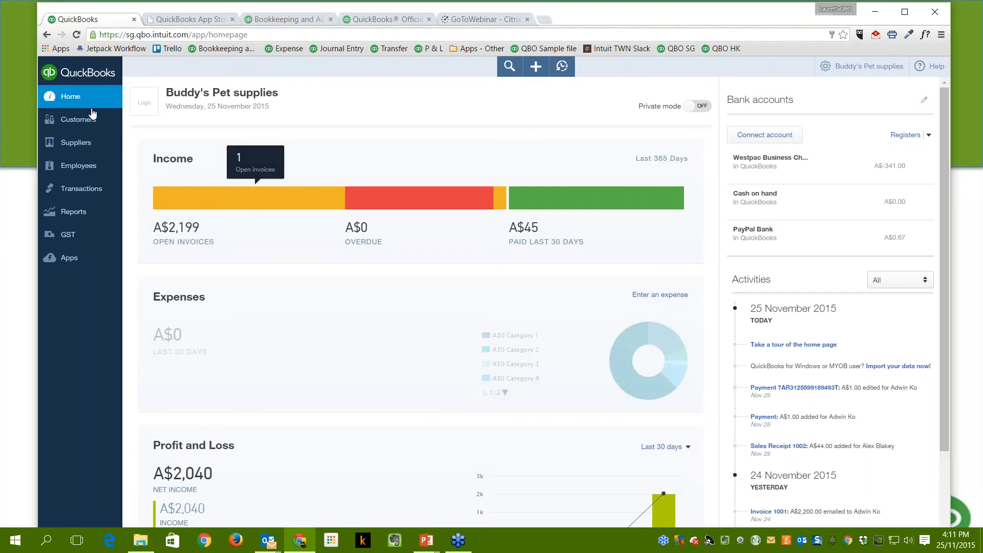
# From the Customers list, open the customer owing A$2,199 to see their transaction list.
pyautogui.click(78, 125)
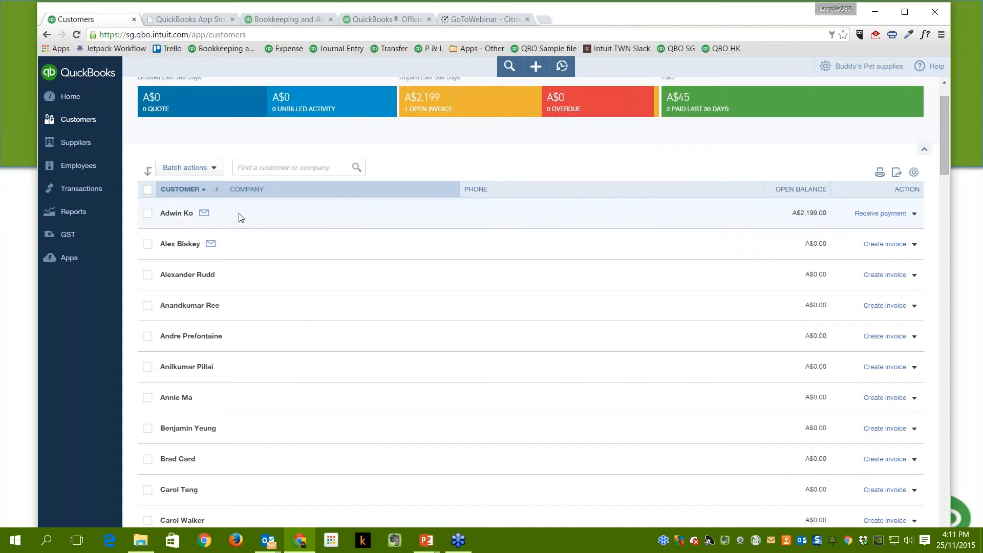
pyautogui.click(326, 220)
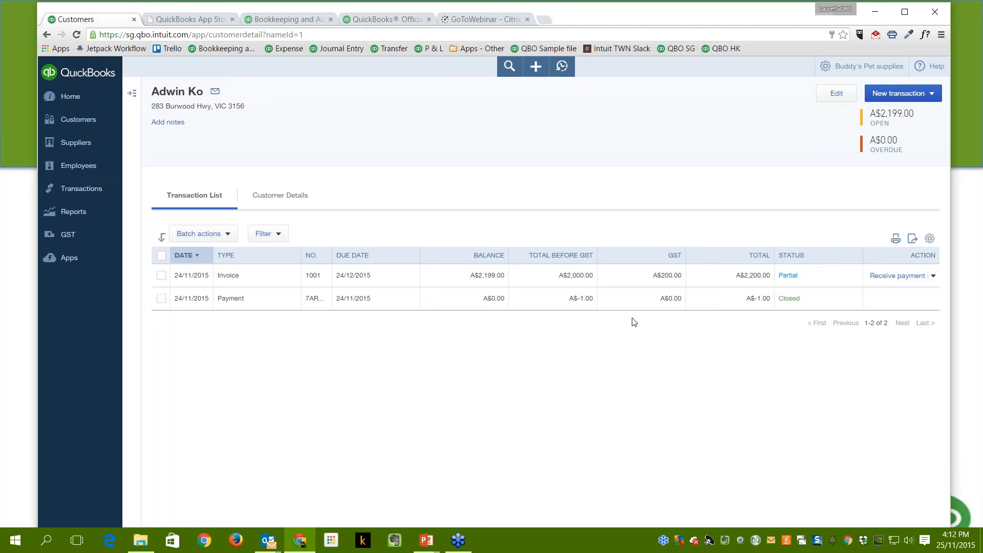
# Open invoice 1001, scroll to its activity timeline, and maximize the browser window.
pyautogui.click(405, 281)
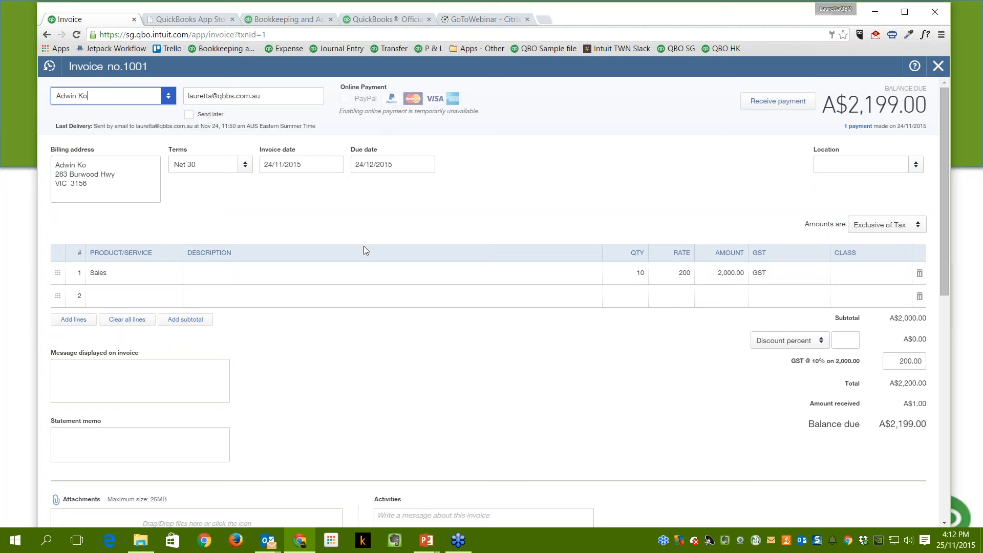
pyautogui.scroll(-9, 874, 474)
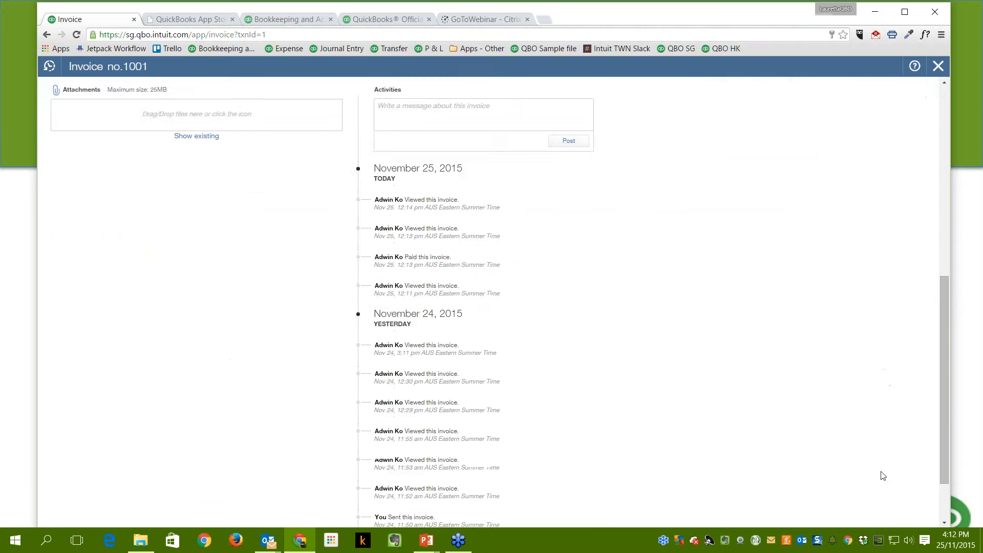
pyautogui.scroll(10, 823, 391)
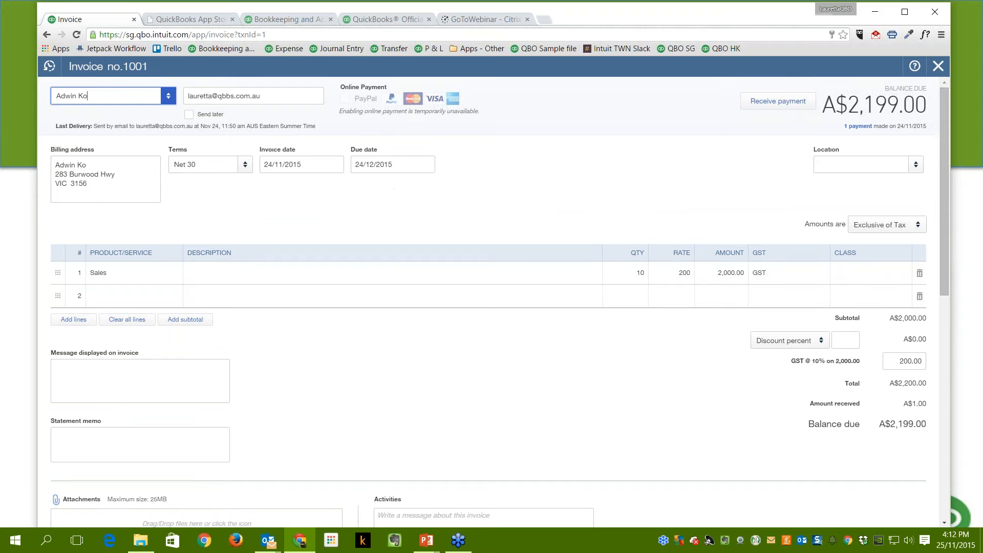
pyautogui.moveTo(945, 275); pyautogui.dragTo(973, 538)
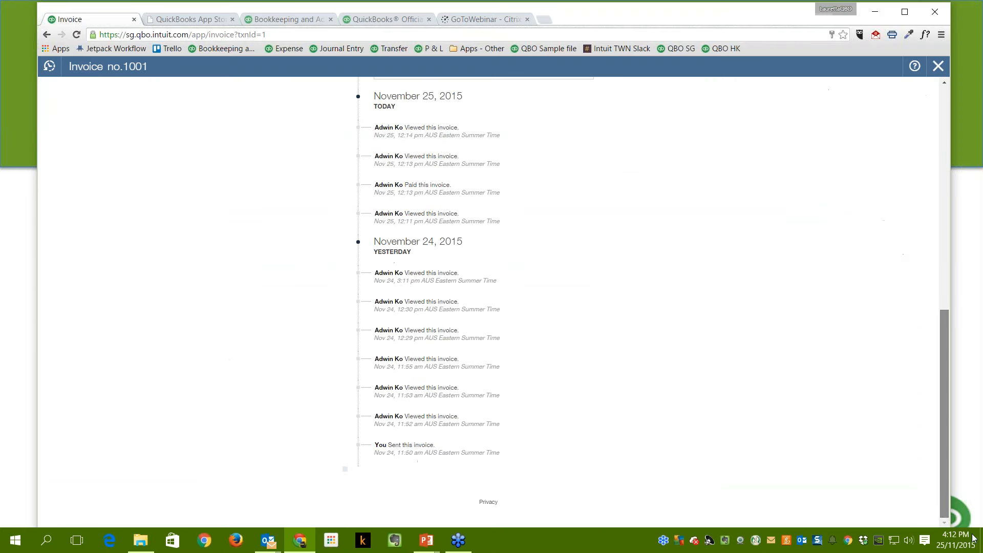
pyautogui.click(904, 19)
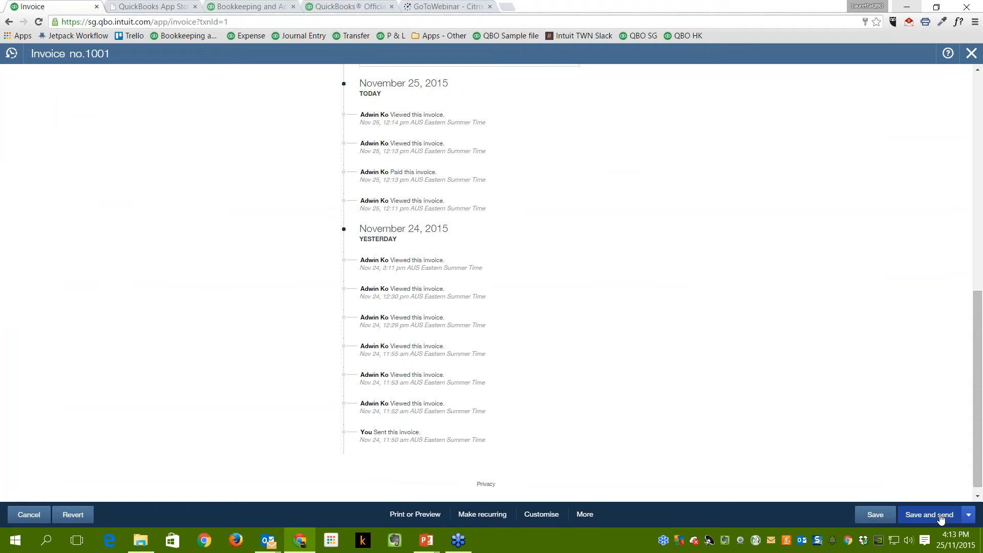
# Save and send invoice 1001 again, confirming changes to the linked invoice.
pyautogui.click(941, 515)
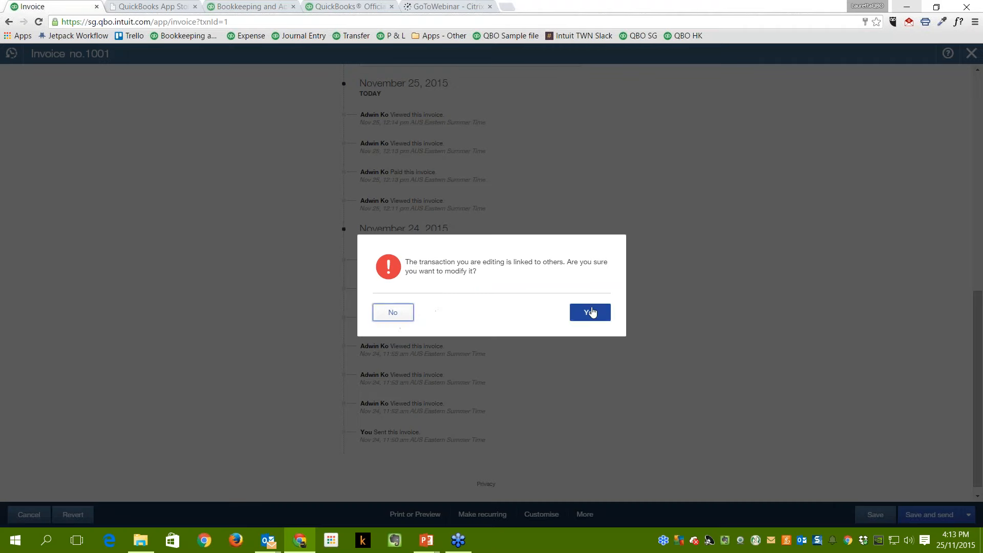
pyautogui.click(588, 311)
pyautogui.click(583, 321)
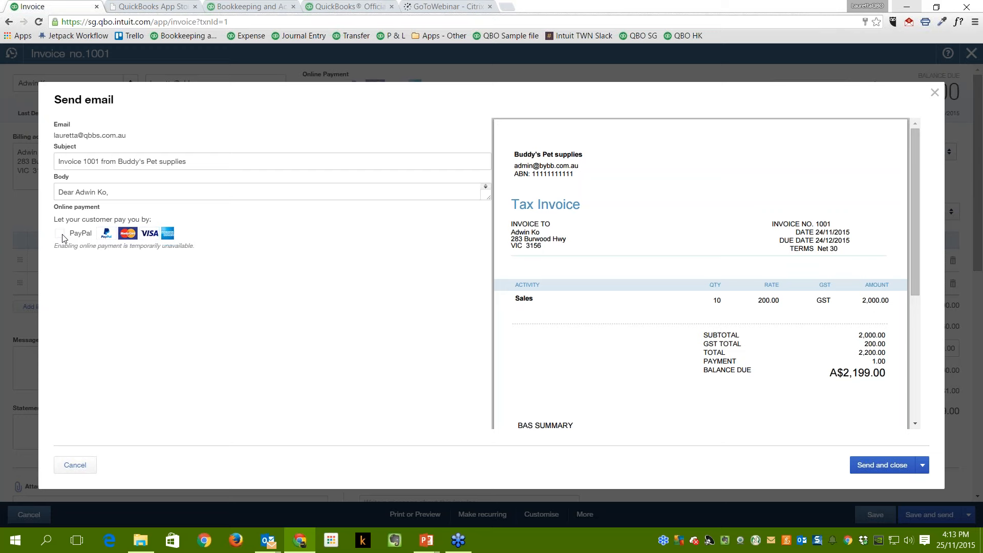
# Close the email preview without sending and close invoice 1001.
pyautogui.click(936, 93)
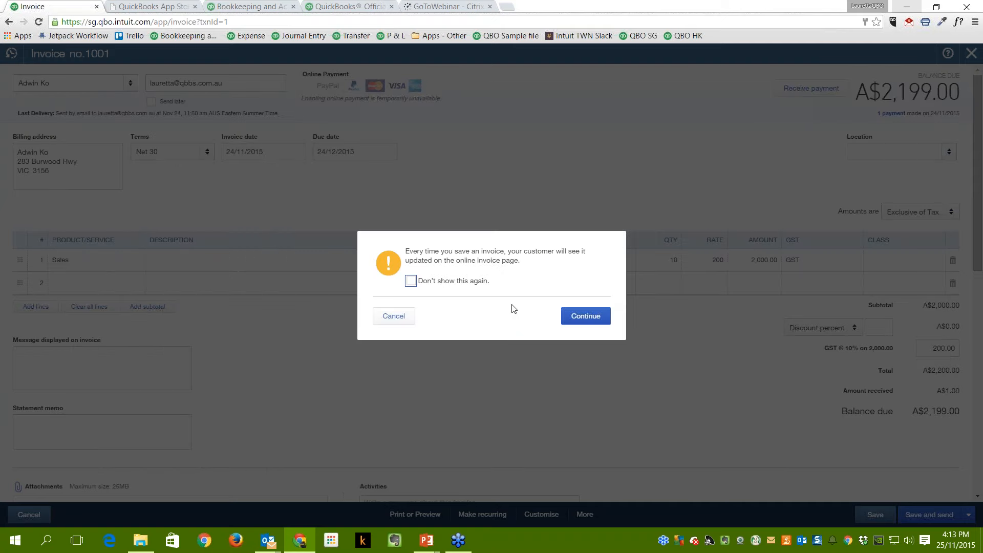
pyautogui.click(394, 316)
pyautogui.click(972, 53)
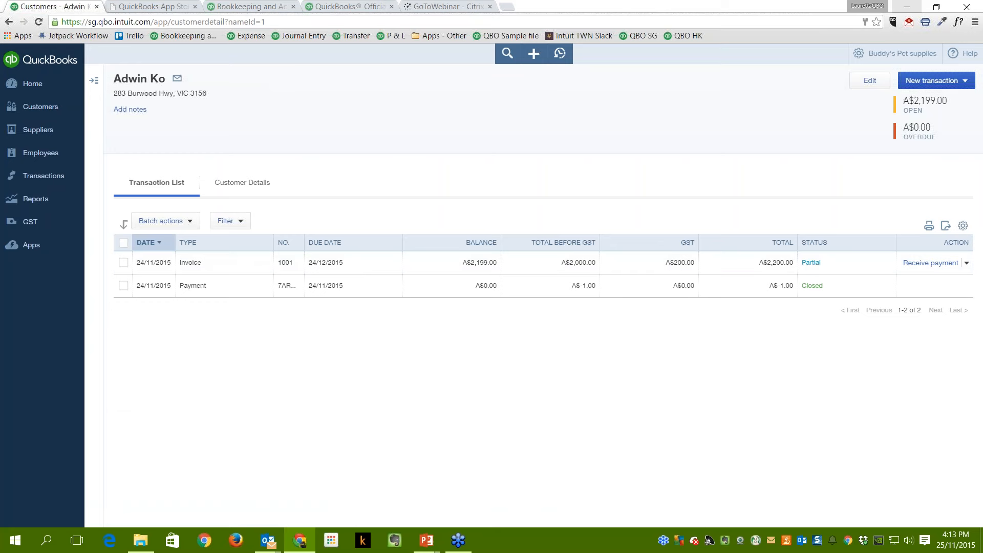
pyautogui.click(242, 297)
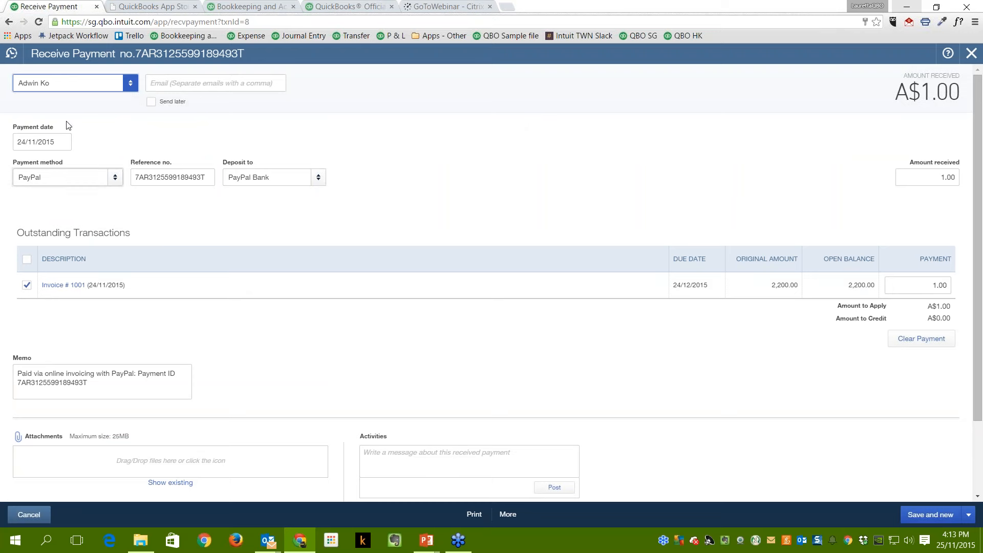
pyautogui.click(915, 287)
pyautogui.click(971, 54)
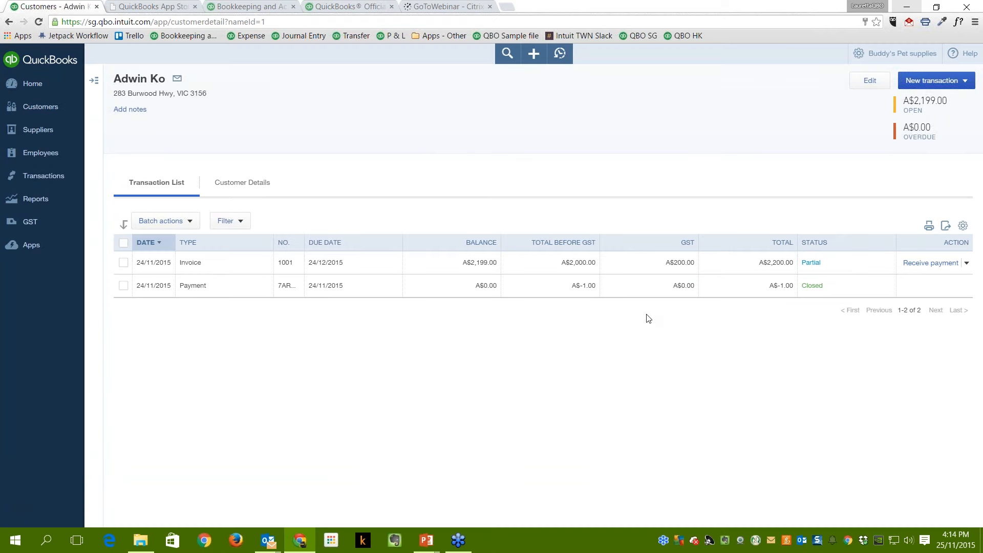
# Choose Chart of Accounts from the gear menu's Lists section.
pyautogui.click(873, 59)
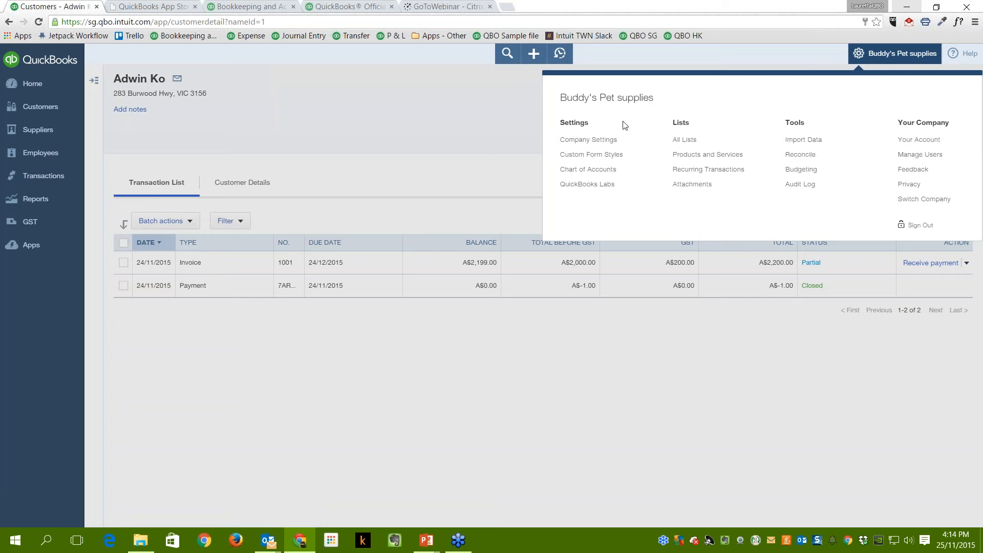
pyautogui.click(605, 178)
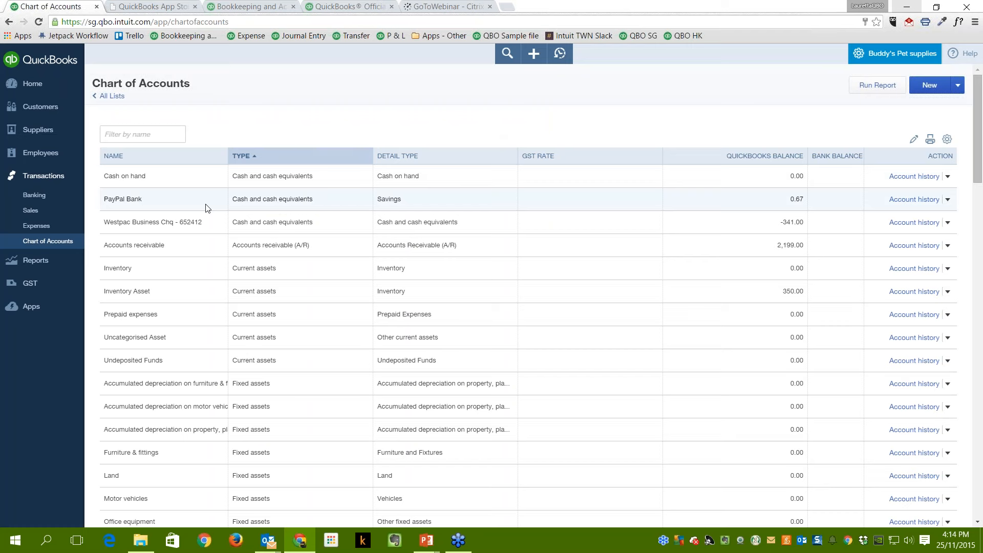
# Filter the chart of accounts by name using 'Paypal'.
pyautogui.click(127, 137)
pyautogui.write('Pay')
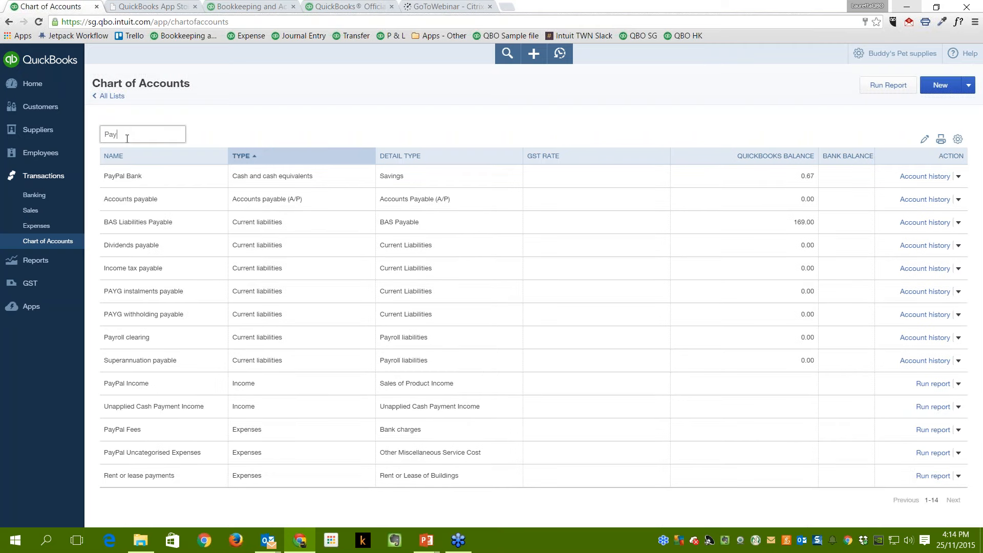
pyautogui.write('pal')
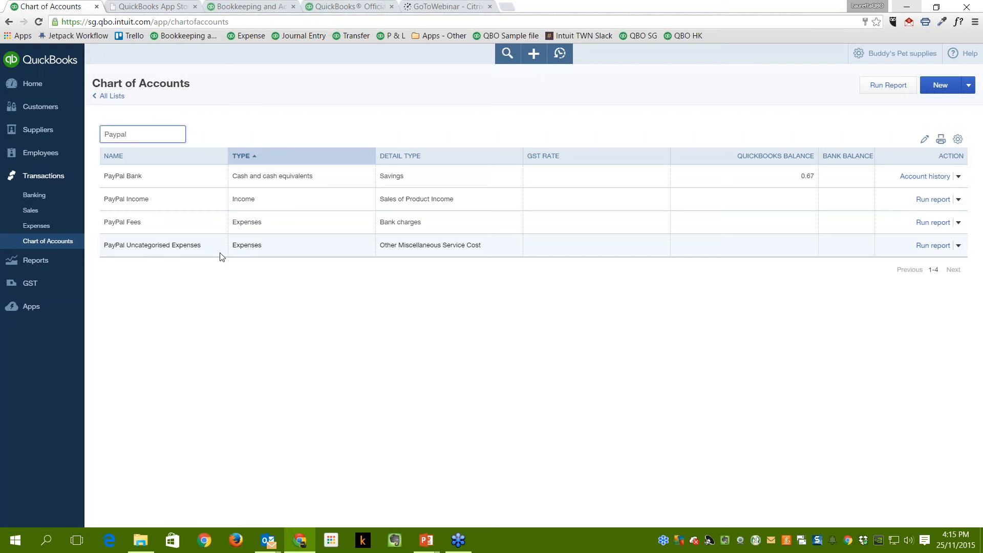
# View the PayPal Bank account history register, then go back to the Home dashboard.
pyautogui.click(938, 176)
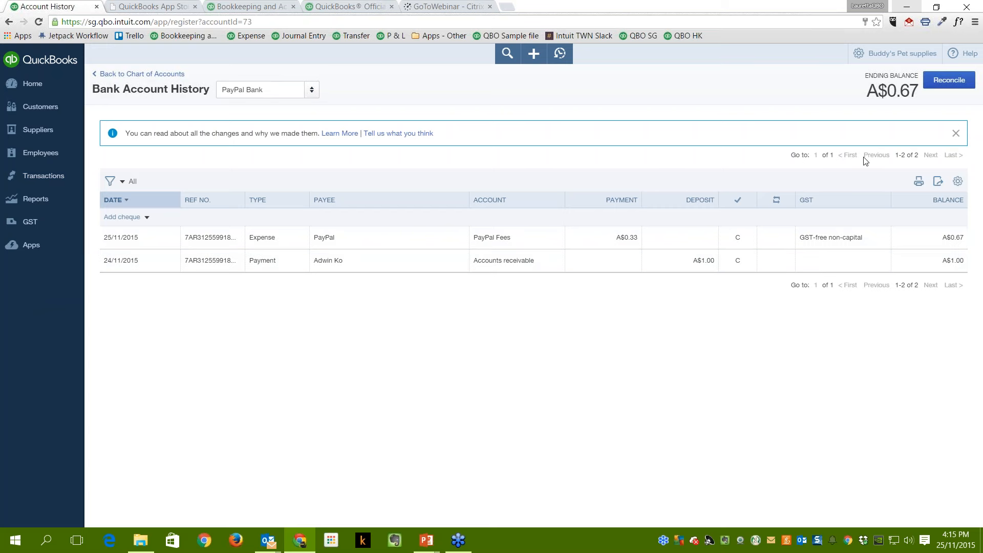
pyautogui.click(33, 84)
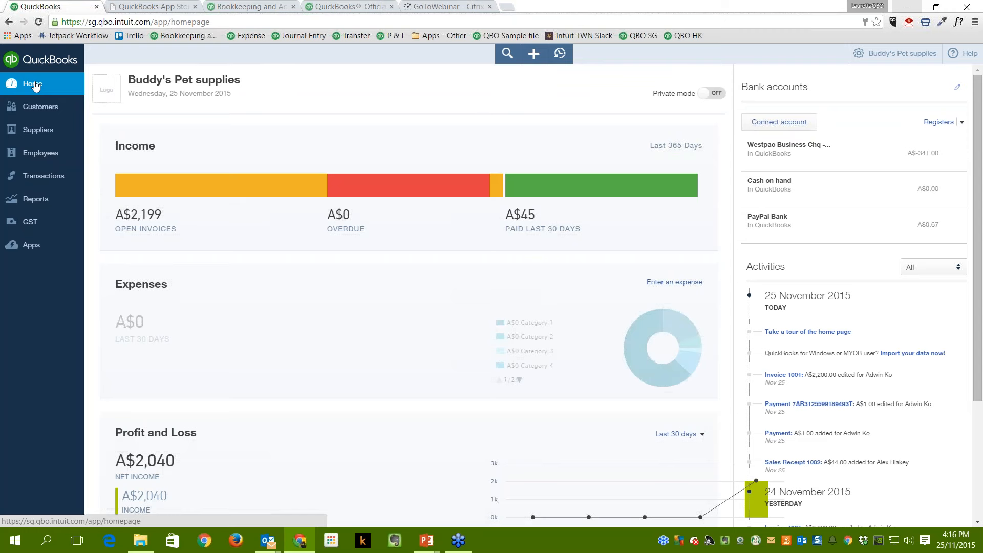
# Bring the 'Invoice 1001 from Buddy's Pet supplies' Outlook email on screen and maximize it.
pyautogui.click(907, 6)
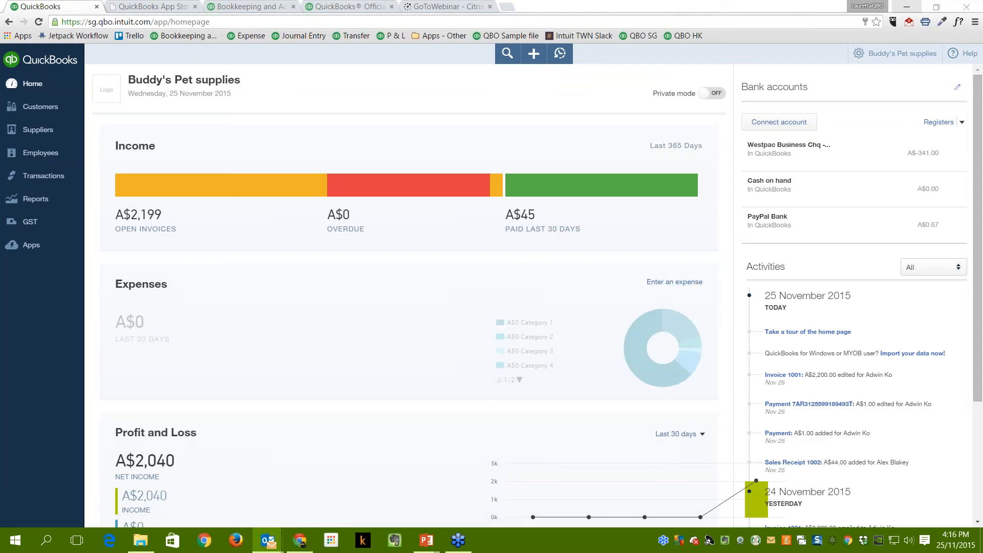
pyautogui.moveTo(982, 139); pyautogui.dragTo(317, 104)
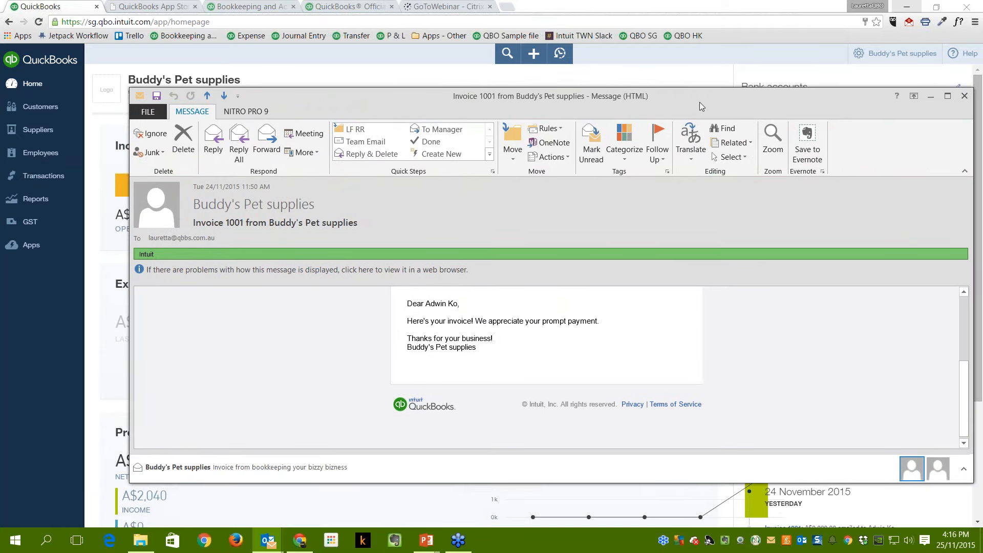
pyautogui.moveTo(700, 102); pyautogui.dragTo(675, 90)
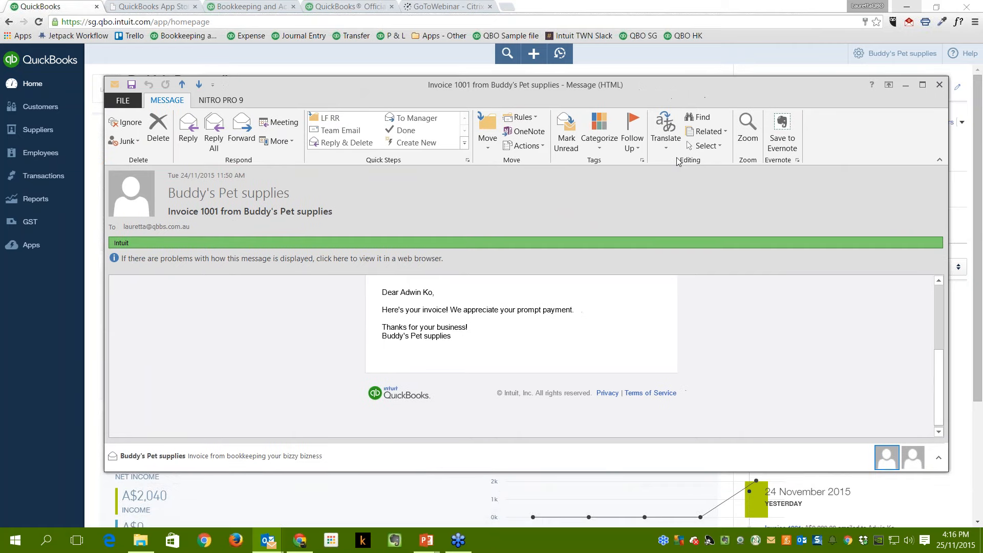
pyautogui.scroll(3, 628, 333)
pyautogui.scroll(2, 630, 336)
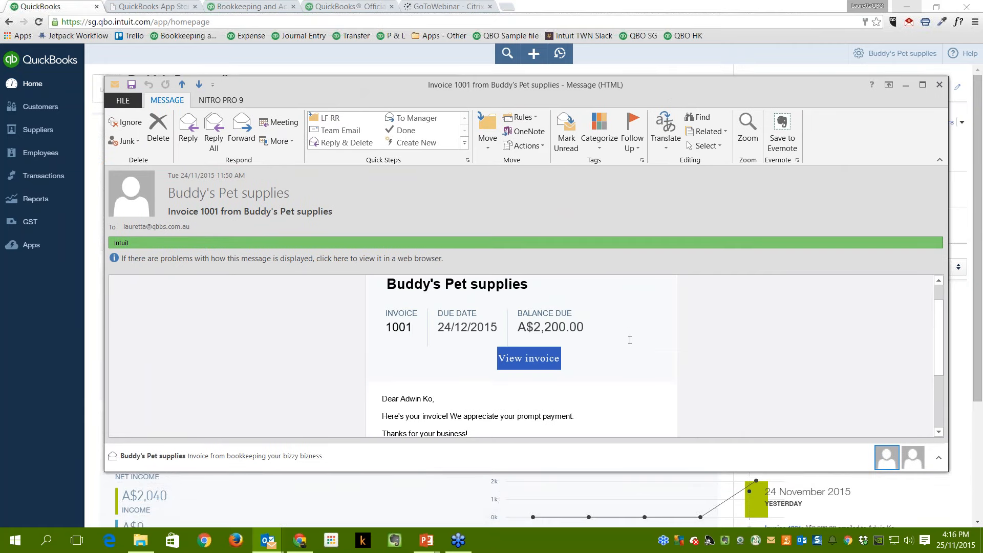
pyautogui.click(922, 86)
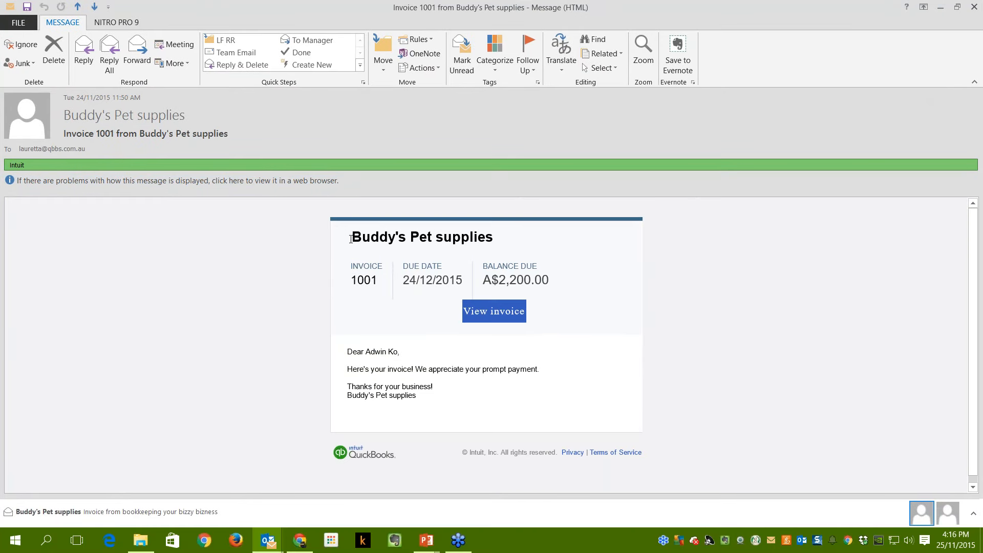
pyautogui.moveTo(376, 237); pyautogui.dragTo(568, 244)
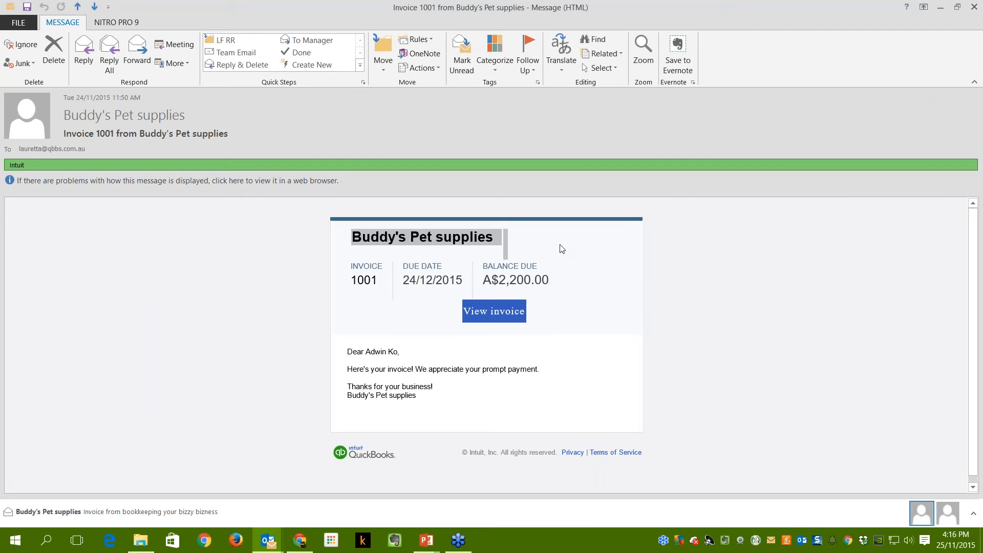
pyautogui.click(498, 286)
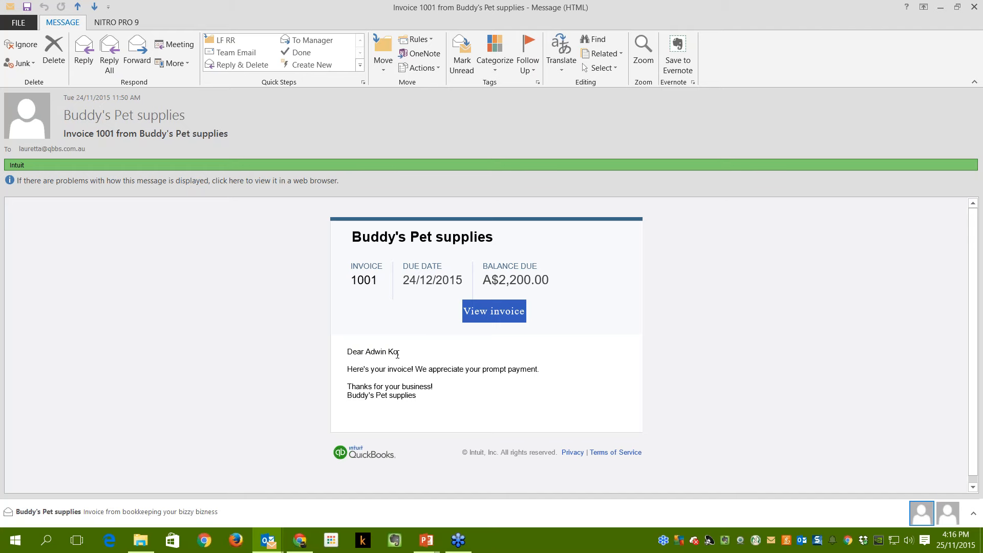
# Open invoice 1001 online from the email and highlight the notice that online payment isn't accepted.
pyautogui.click(490, 315)
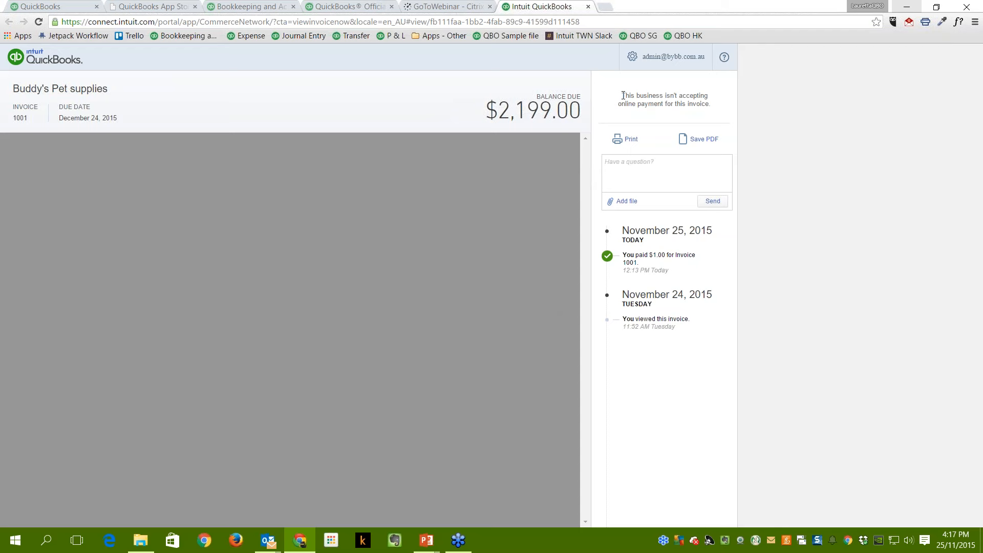
pyautogui.moveTo(623, 95); pyautogui.dragTo(721, 101)
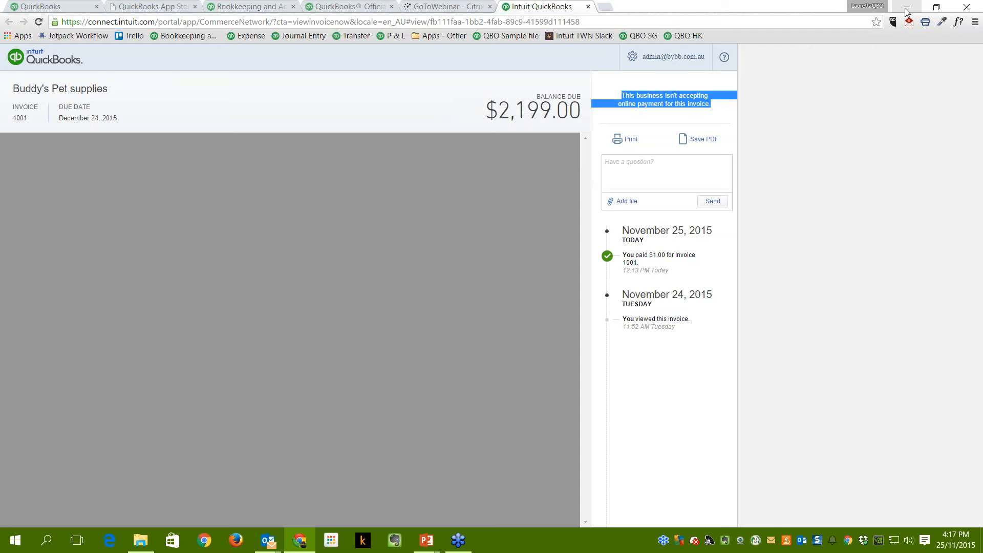
# Bring the PayPal payment confirmation email forward and maximize it.
pyautogui.click(936, 7)
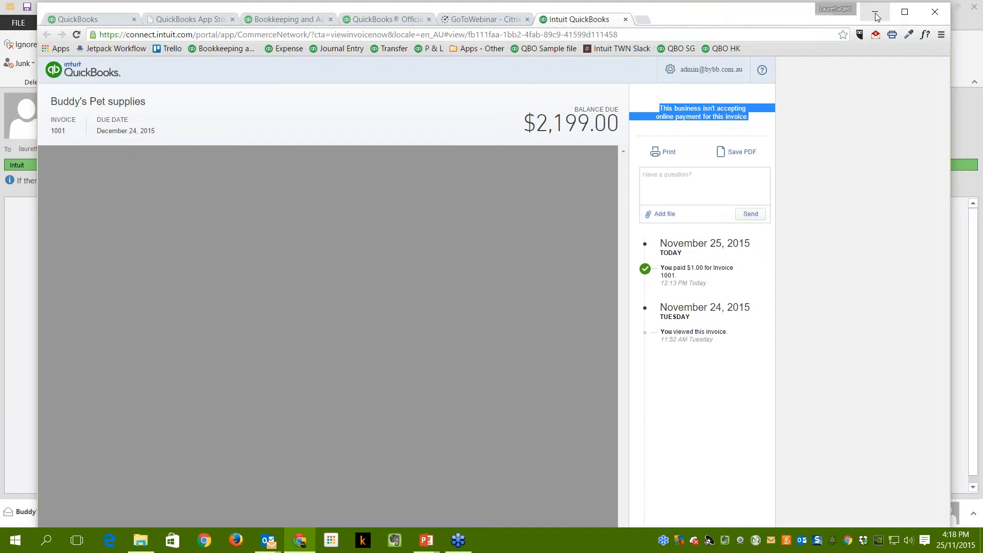
pyautogui.click(876, 16)
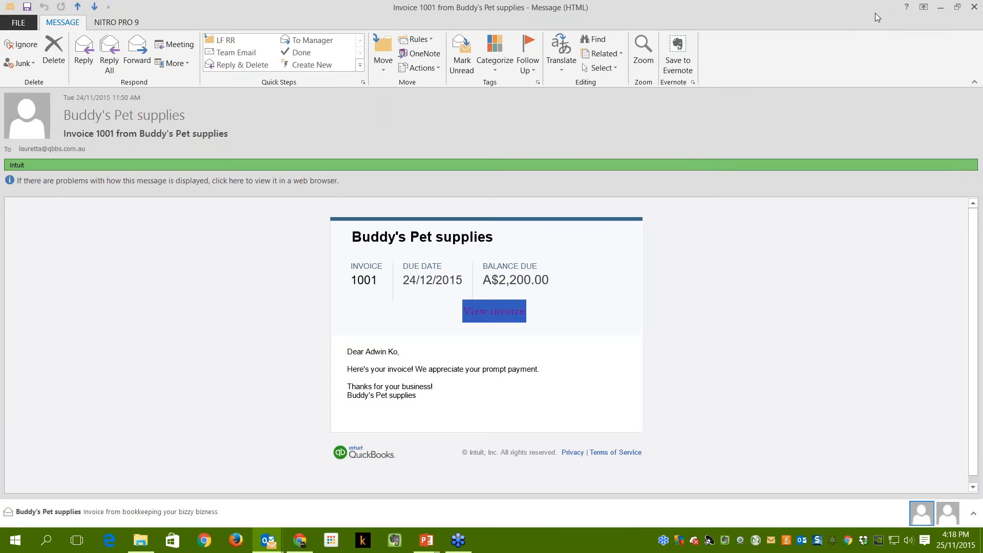
pyautogui.click(958, 7)
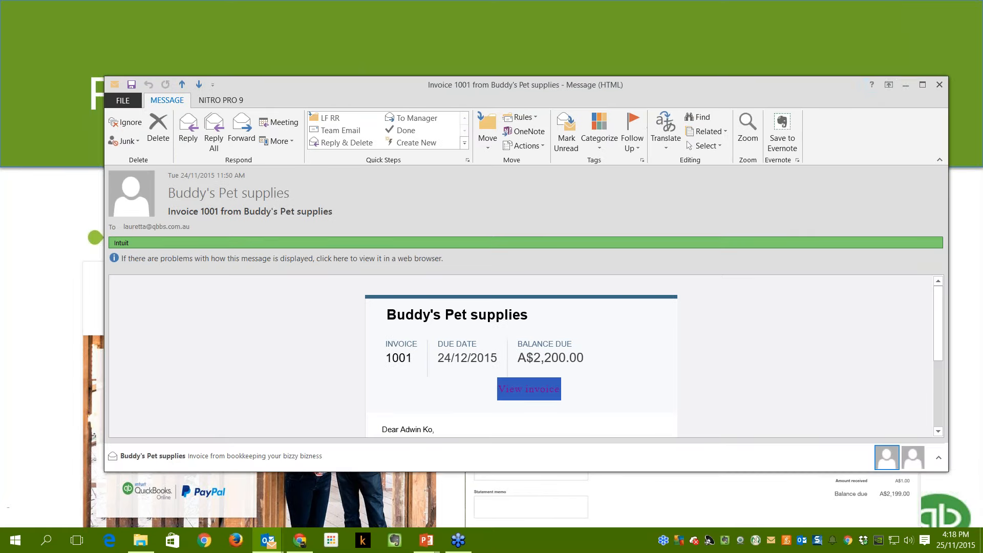
pyautogui.click(906, 85)
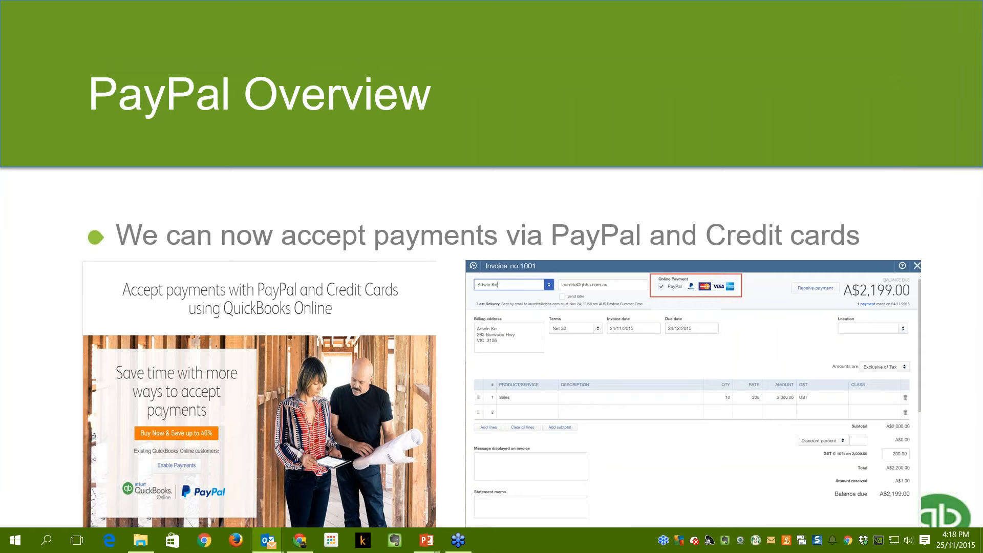
pyautogui.moveTo(982, 212); pyautogui.dragTo(277, 74)
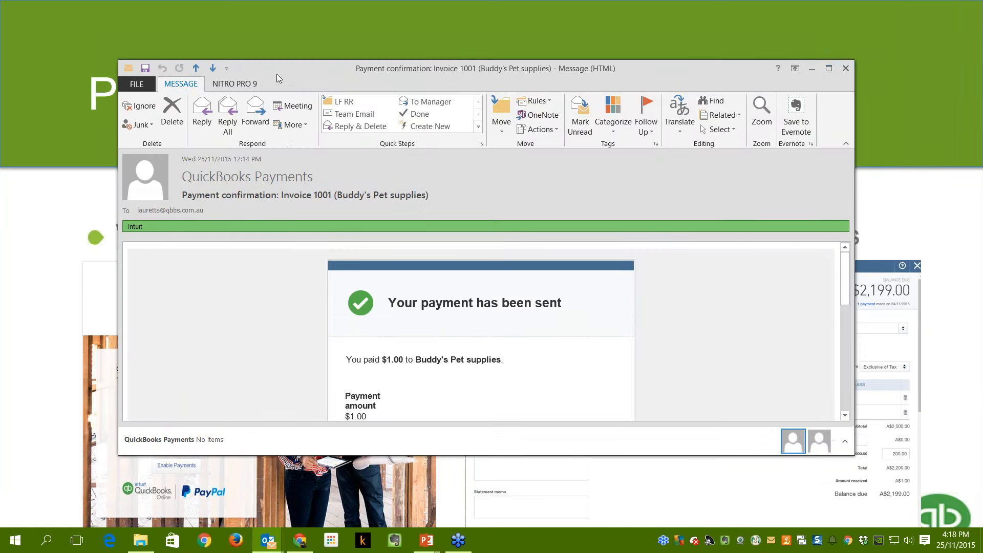
pyautogui.click(829, 70)
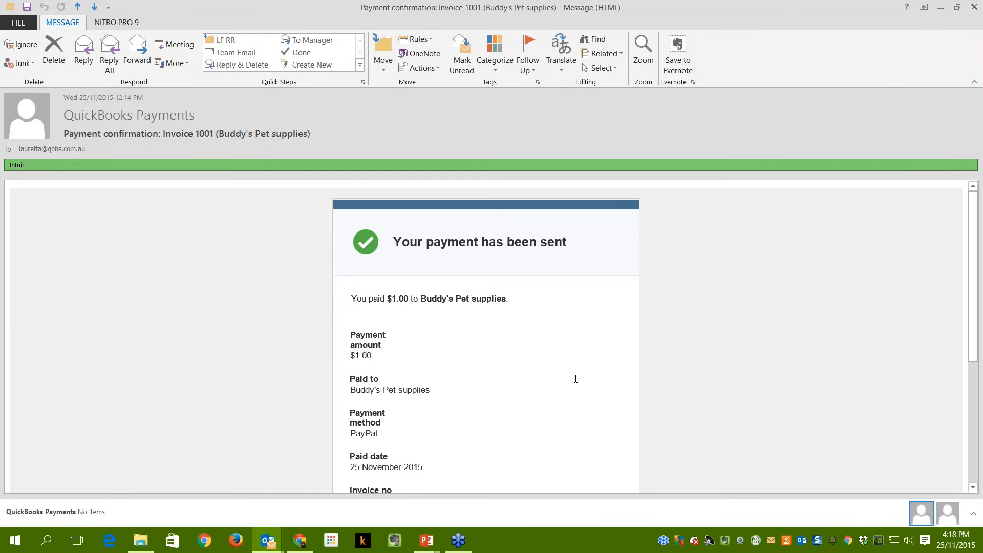
# Read through the $1.00 payment confirmation and open invoice 1001 online from it.
pyautogui.scroll(-3, 576, 379)
pyautogui.scroll(3, 566, 354)
pyautogui.scroll(-3, 533, 370)
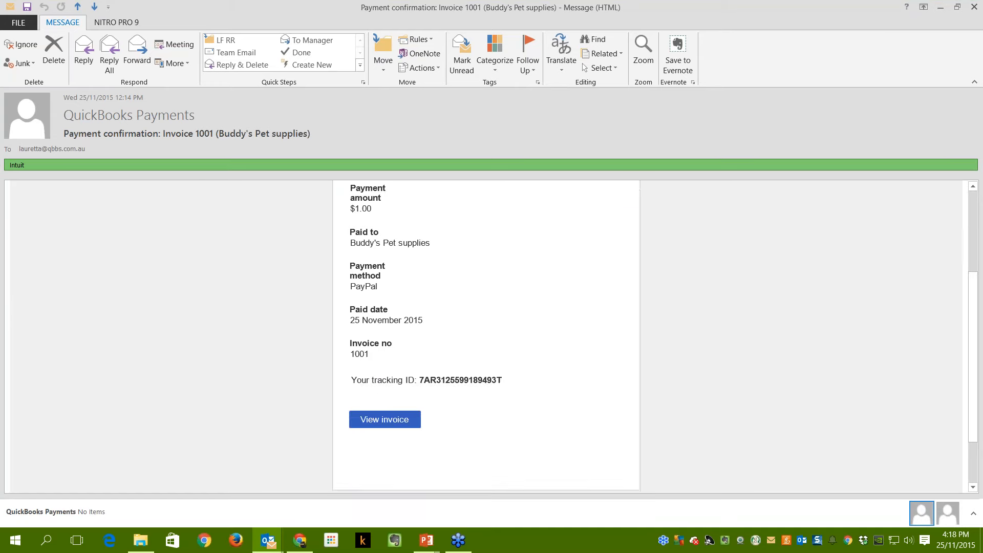
pyautogui.scroll(3, 385, 310)
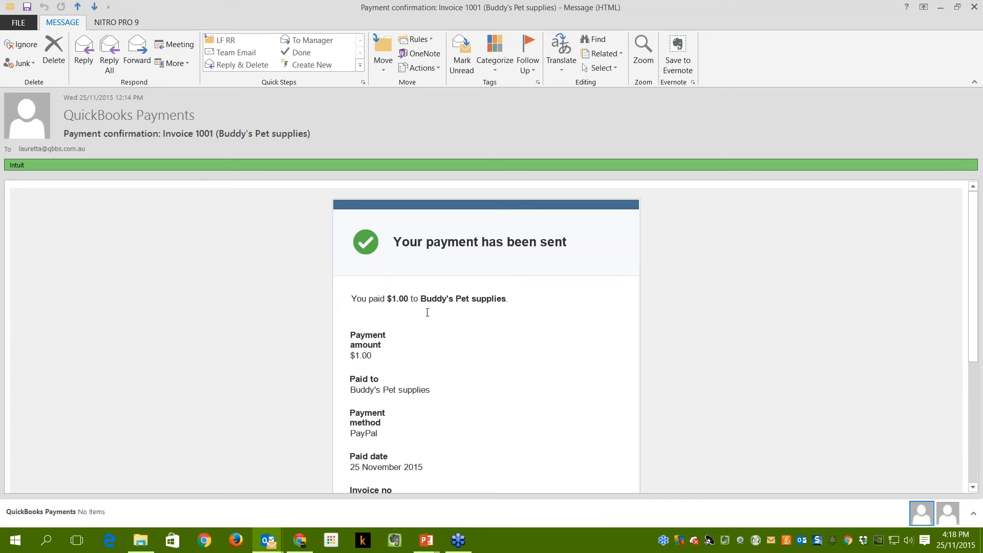
pyautogui.scroll(-3, 507, 367)
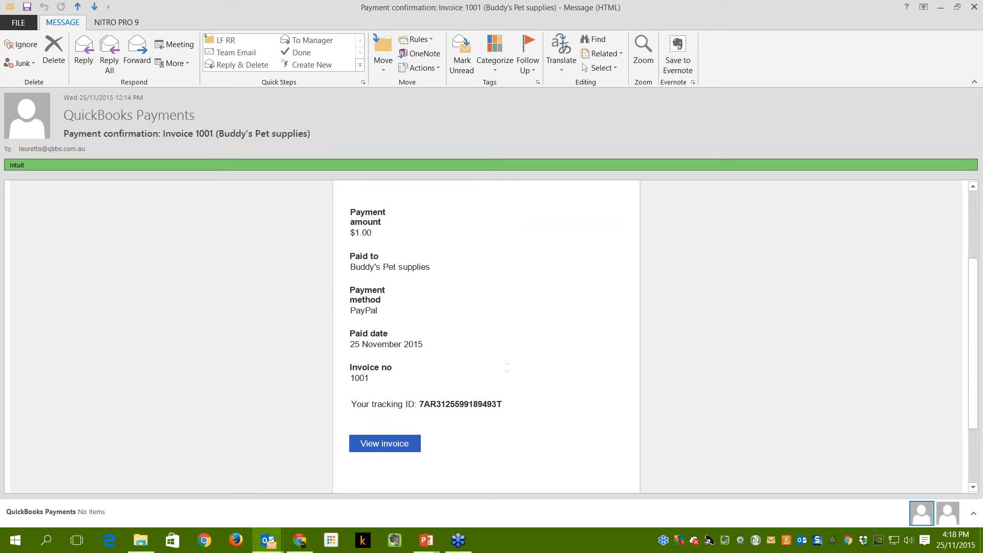
pyautogui.scroll(-1, 487, 333)
pyautogui.scroll(3, 487, 333)
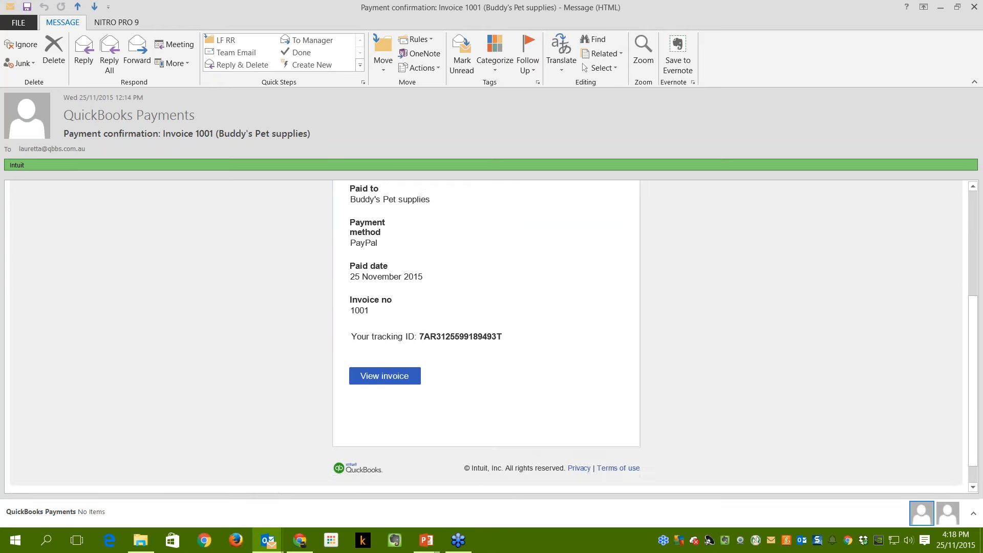
pyautogui.scroll(2, 487, 333)
pyautogui.scroll(-4, 384, 387)
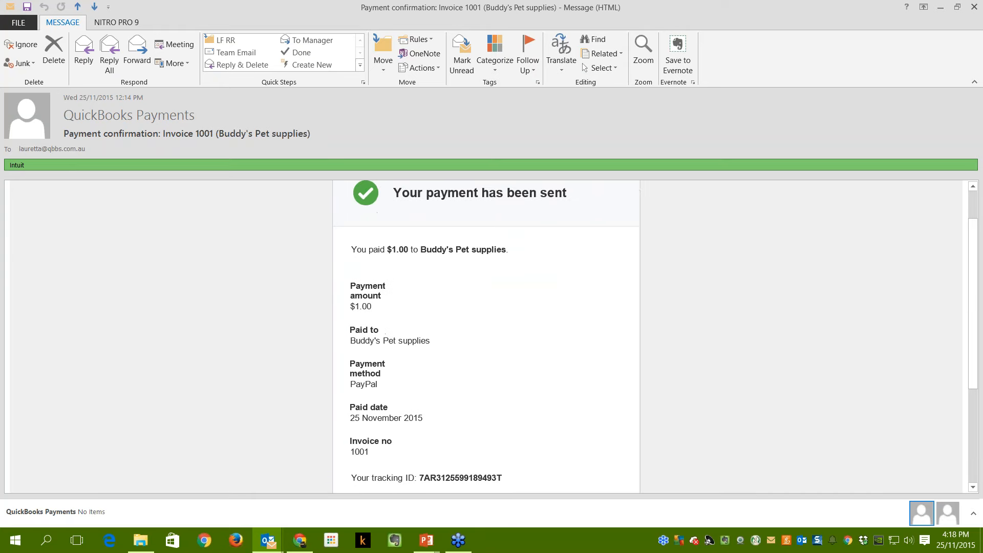
pyautogui.click(384, 384)
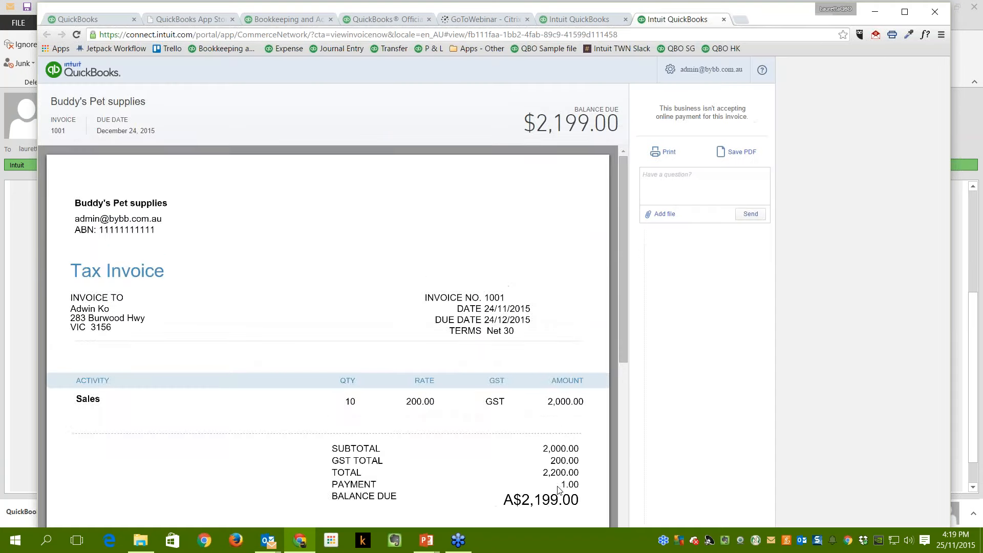
pyautogui.scroll(-3, 558, 489)
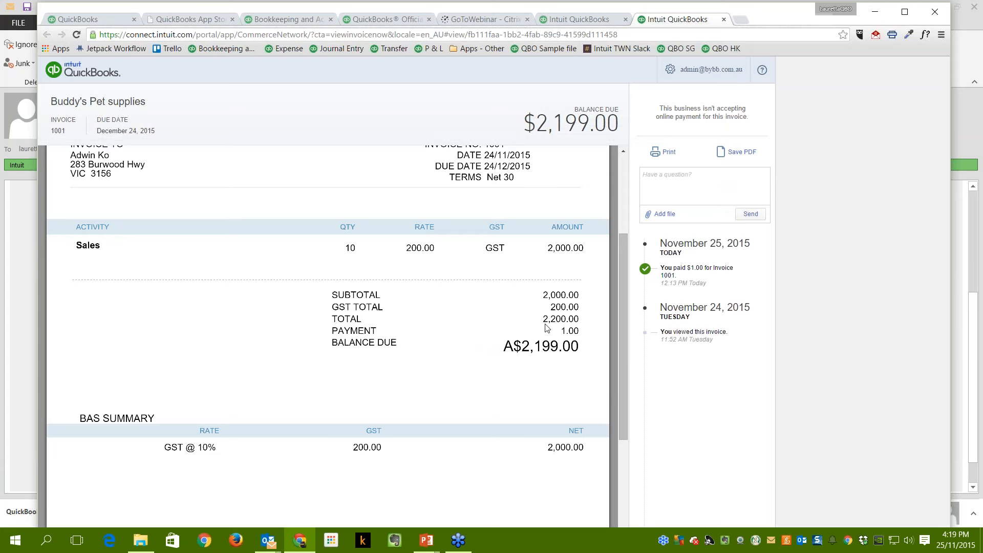
pyautogui.scroll(3, 544, 356)
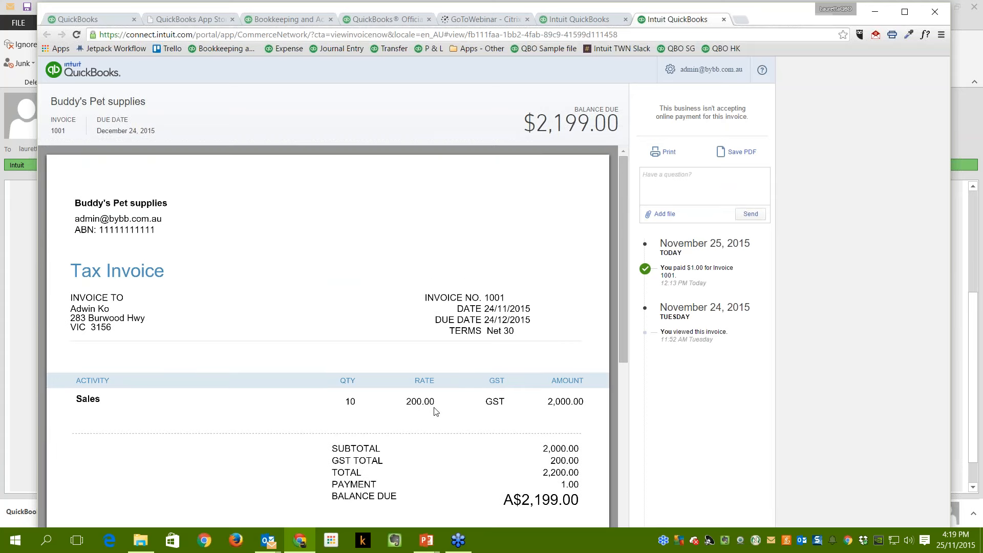
pyautogui.scroll(-2, 435, 412)
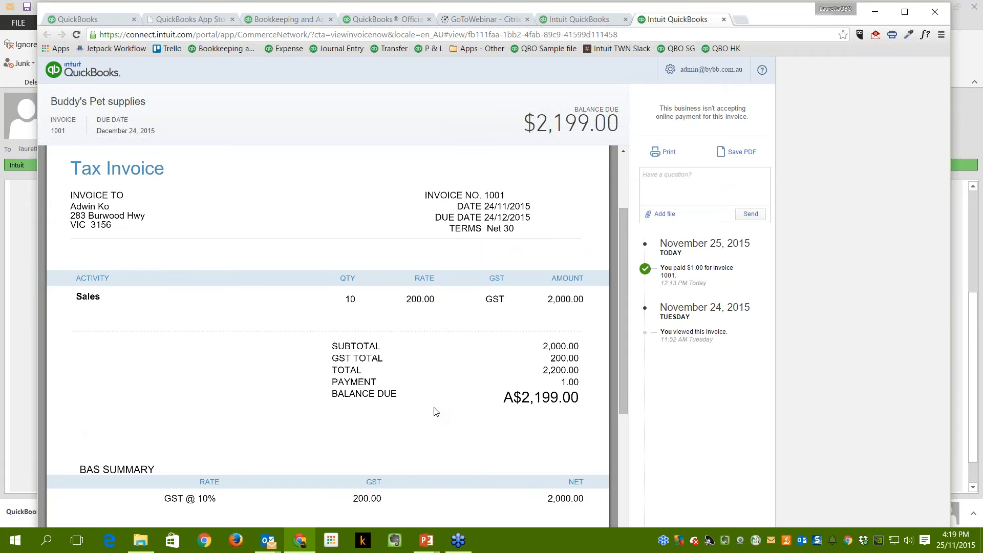
pyautogui.scroll(-4, 435, 370)
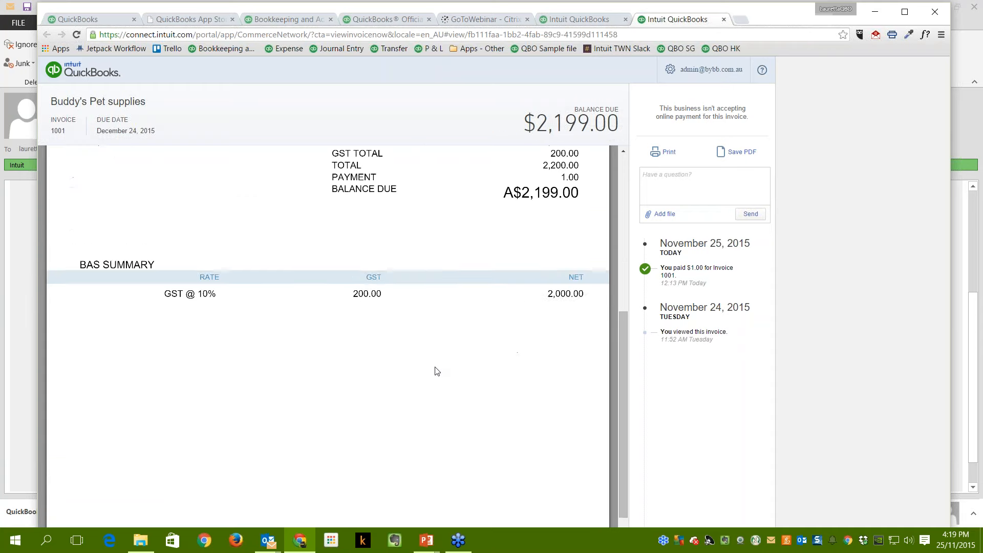
pyautogui.scroll(3, 436, 371)
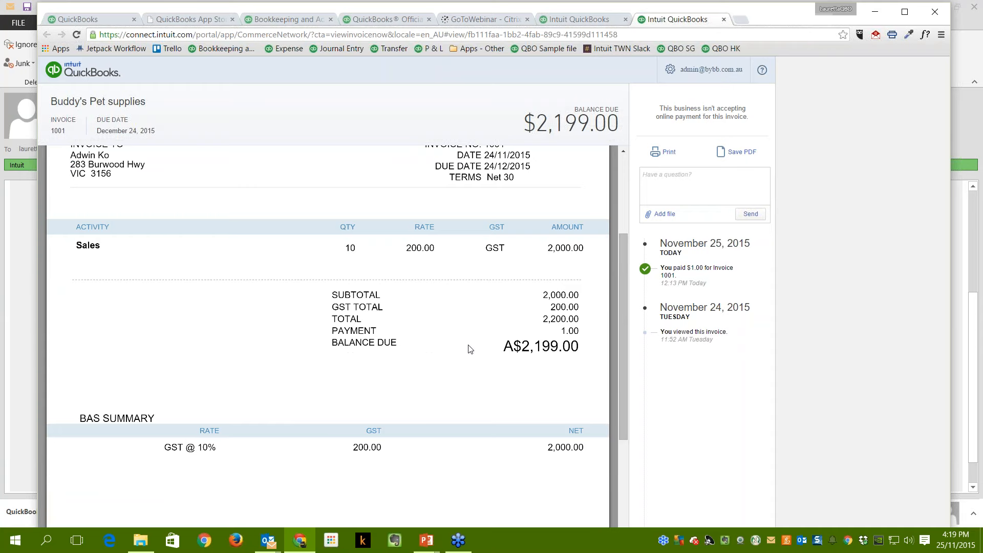
pyautogui.scroll(3, 394, 293)
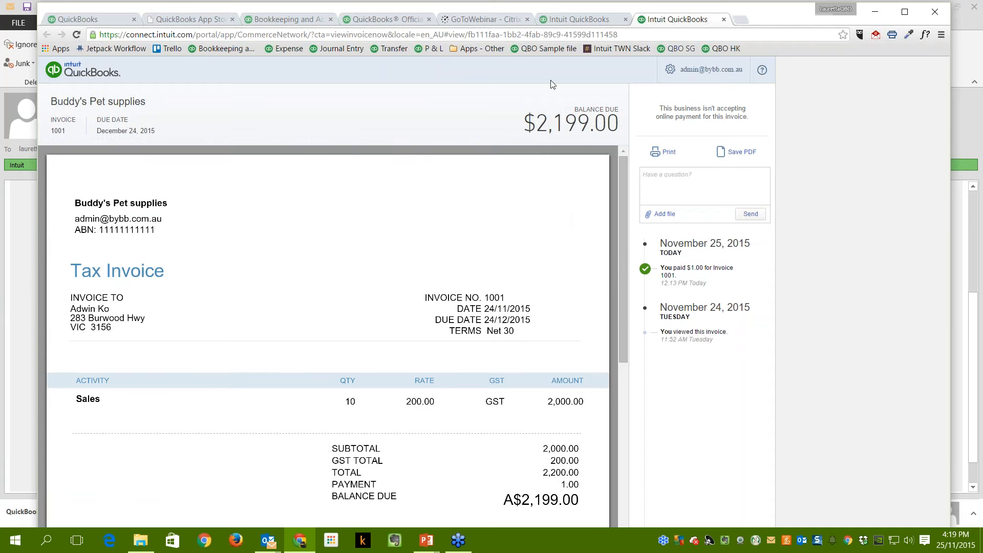
# Close both invoice tabs, check the QuickBooks dashboard, and minimize Chrome back to the confirmation email.
pyautogui.click(724, 19)
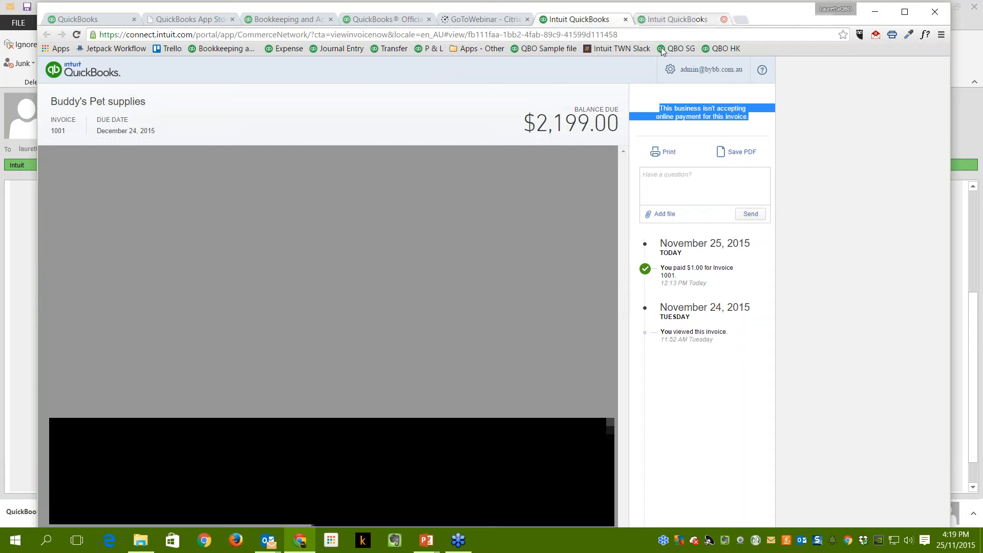
pyautogui.click(625, 21)
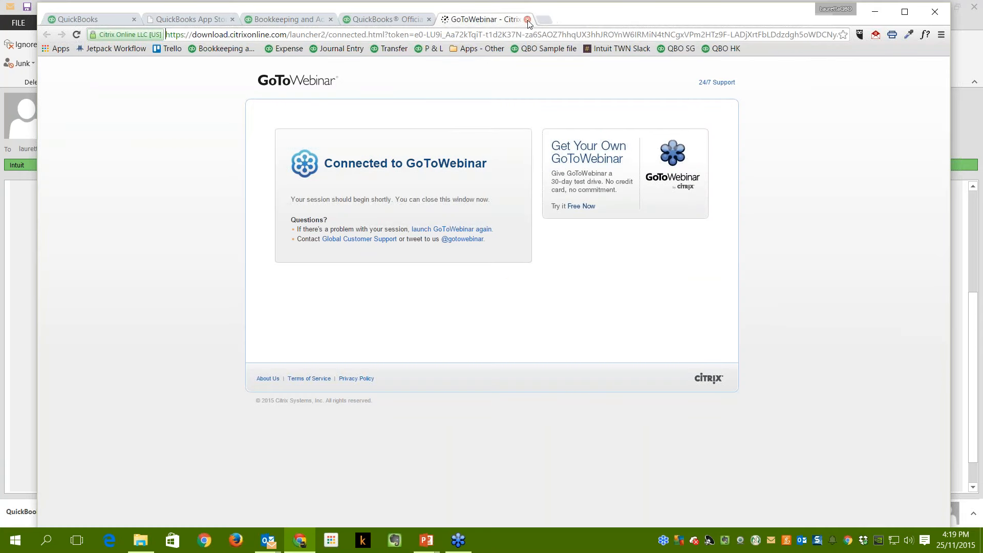
pyautogui.click(417, 22)
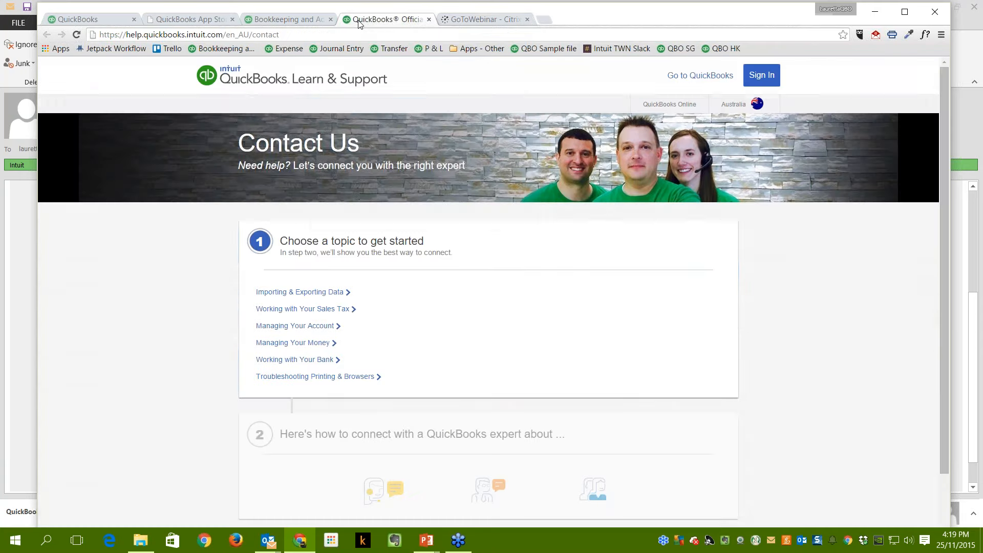
pyautogui.click(285, 20)
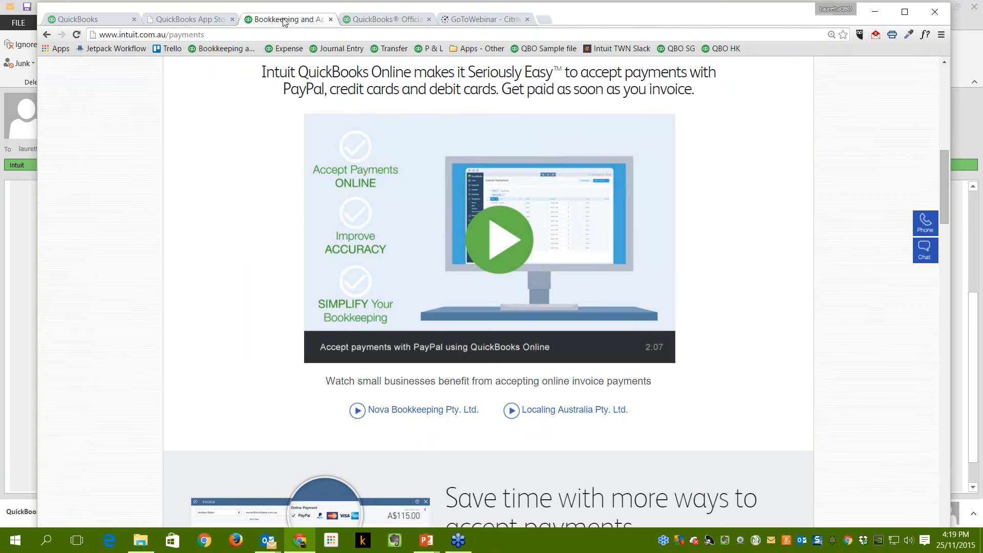
pyautogui.click(115, 20)
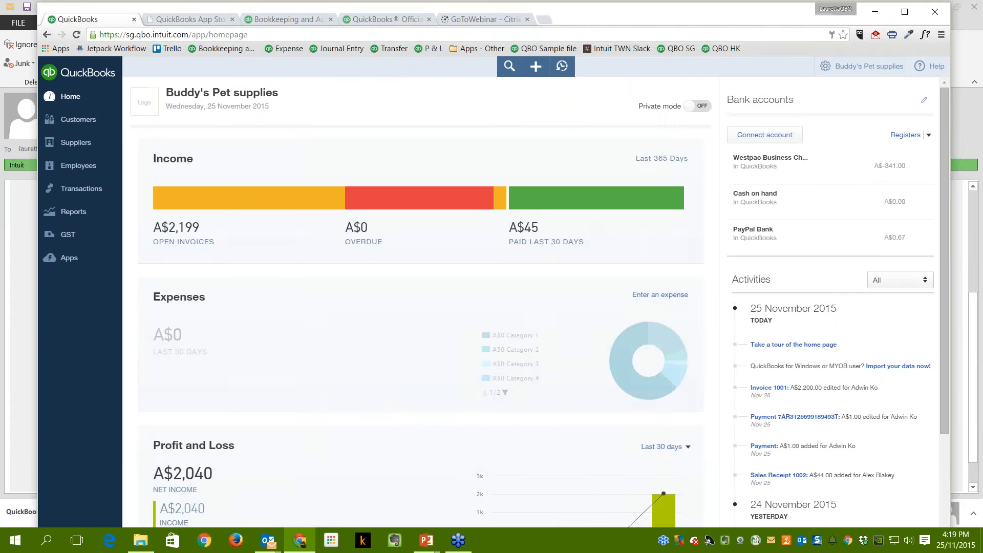
pyautogui.click(875, 12)
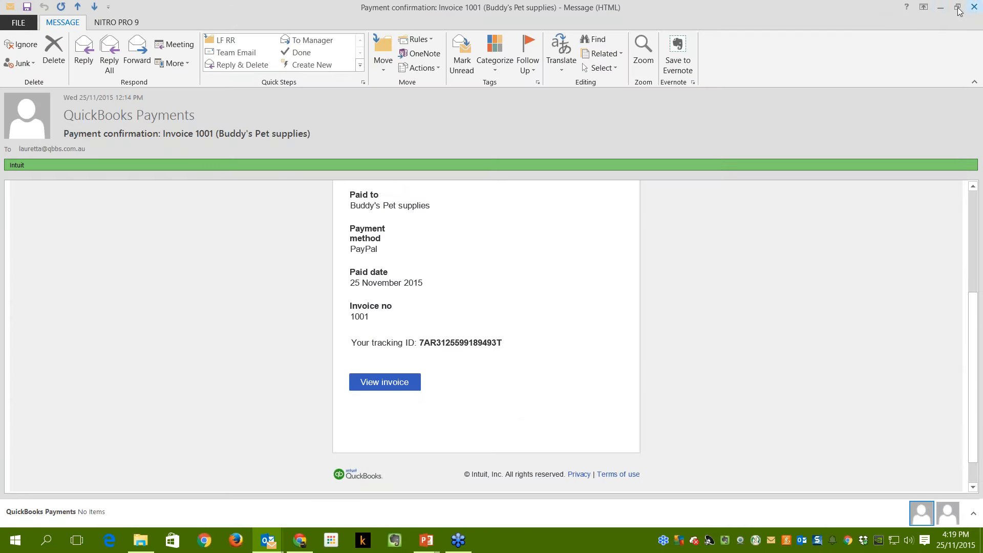
# Minimize the Outlook message and advance the slideshow to the Get App Now and Setting up slide.
pyautogui.click(941, 7)
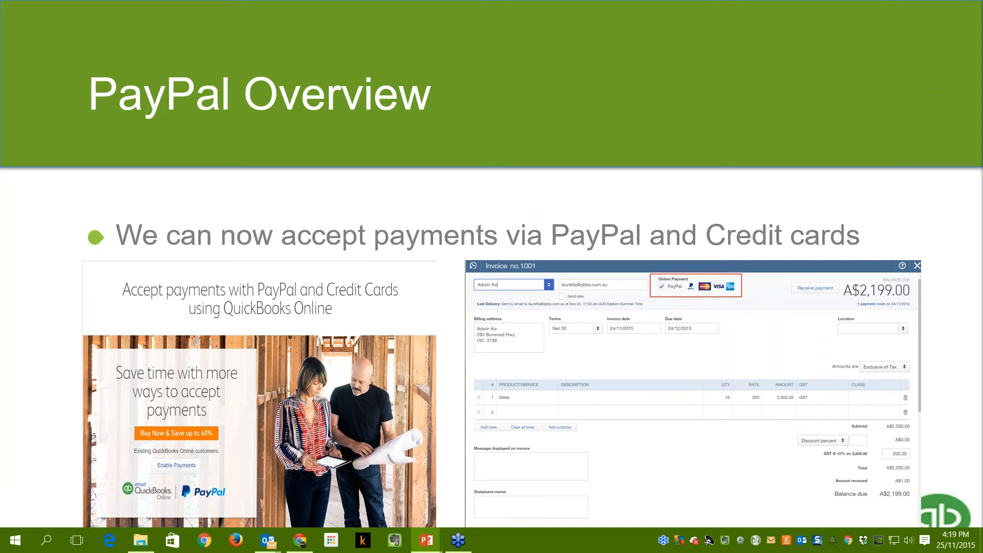
pyautogui.press('Right')
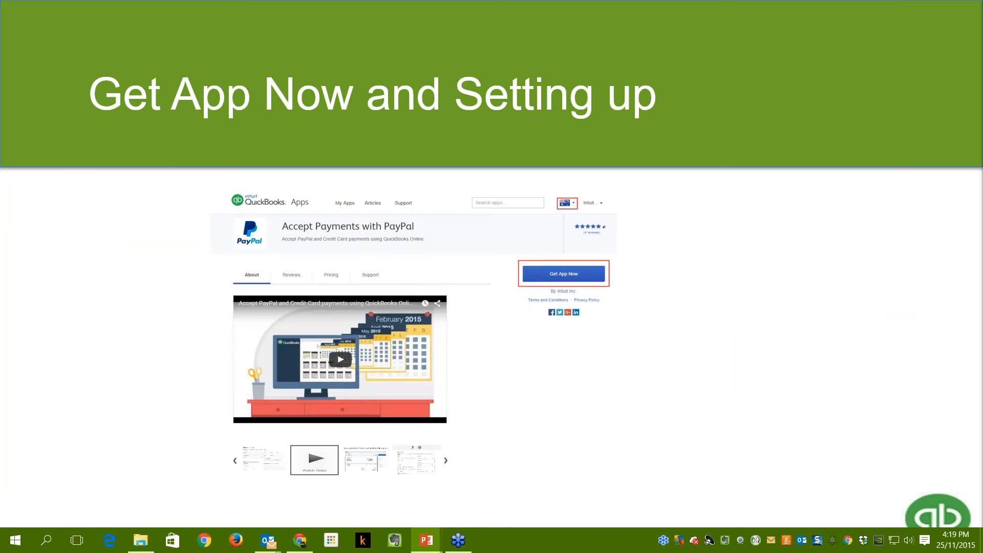
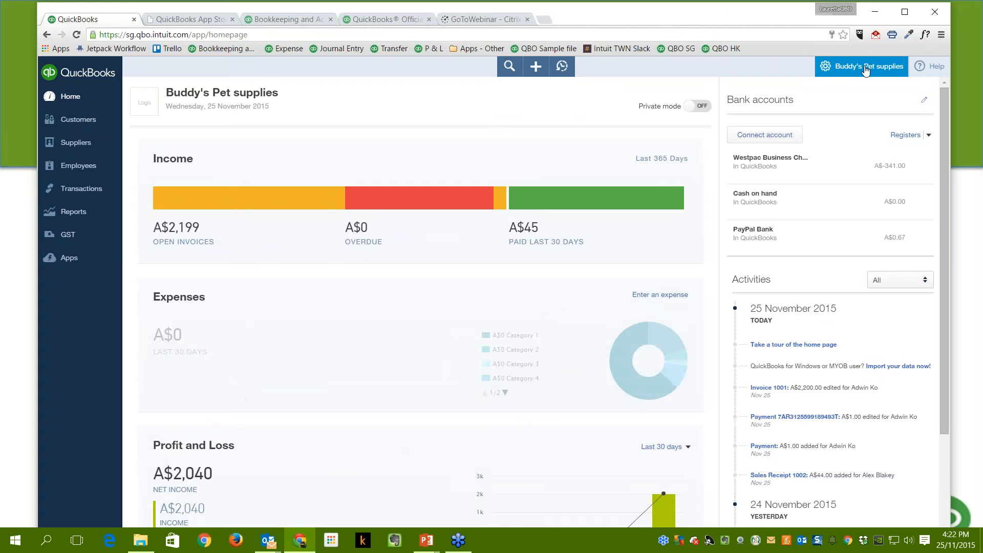
# Open Company Settings to the Sales section and edit the Online delivery email options.
pyautogui.click(866, 71)
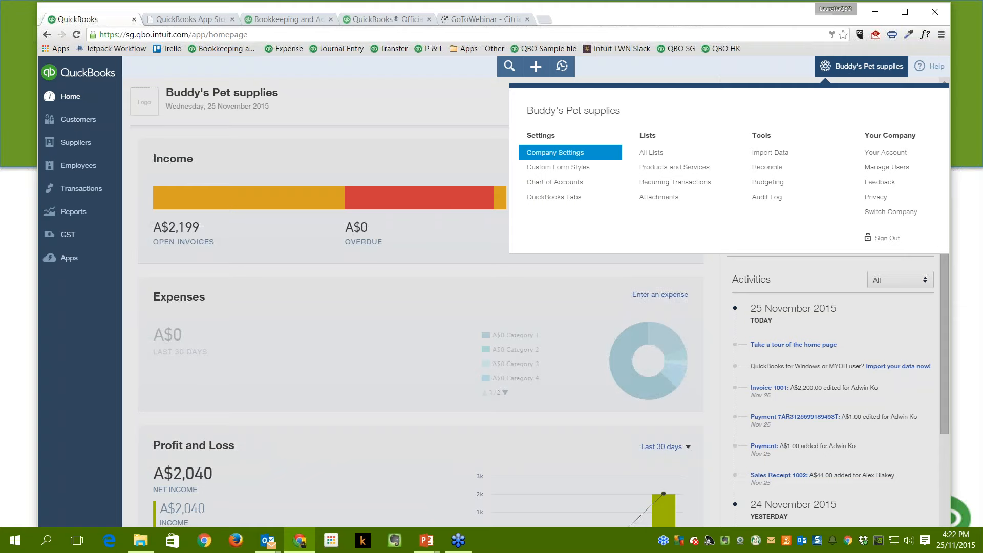
pyautogui.click(553, 152)
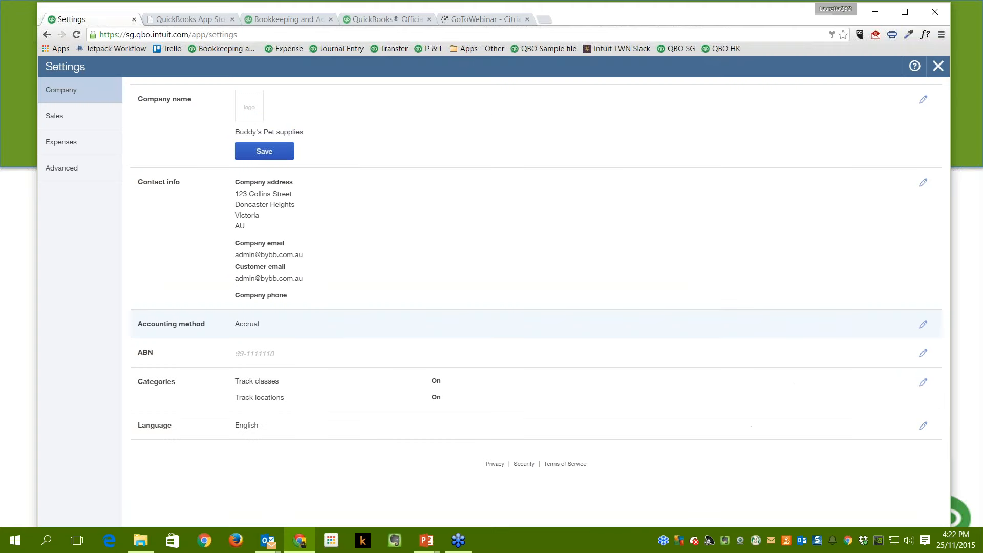
pyautogui.click(55, 116)
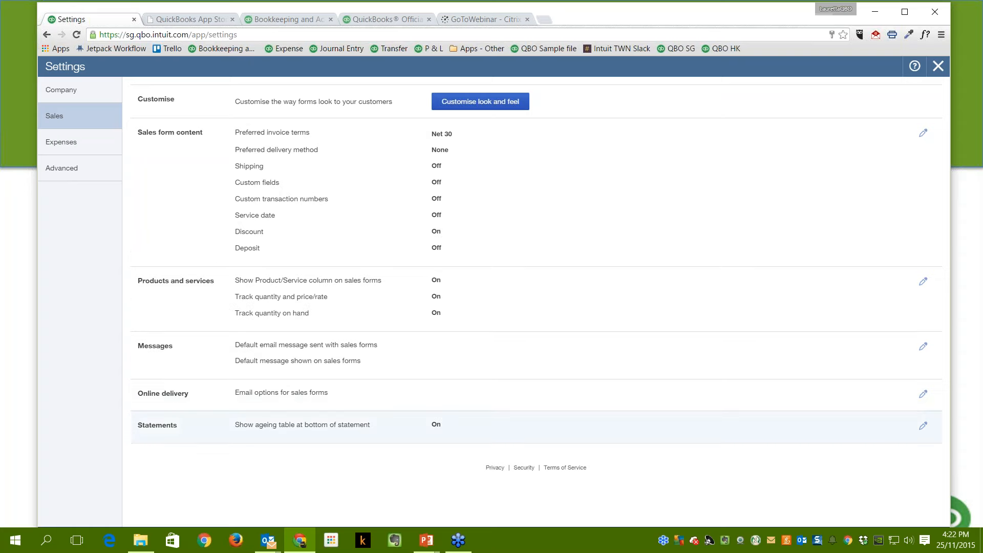
pyautogui.click(204, 401)
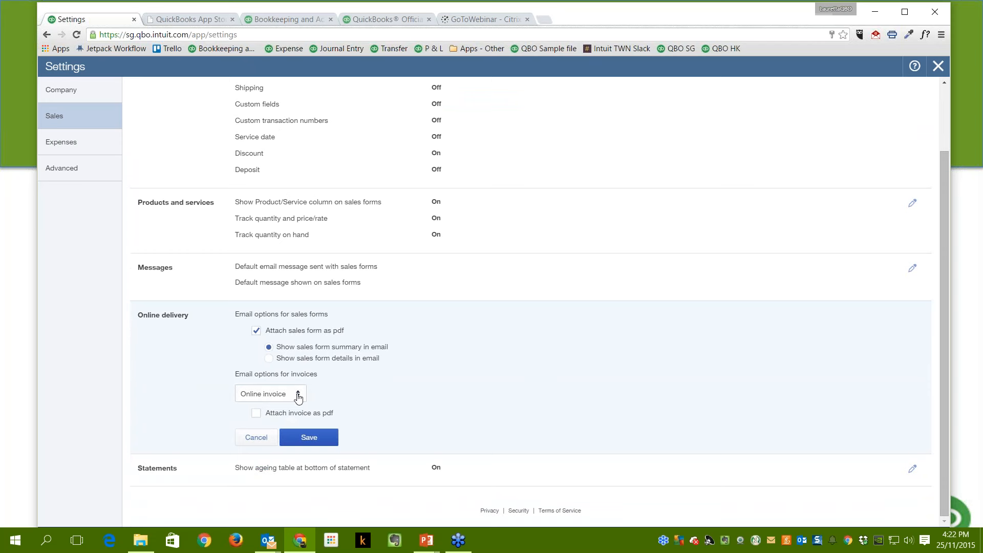
# Keep invoice emails as Online invoice with 'Attach invoice as pdf' ticked, save, and close Settings.
pyautogui.click(298, 396)
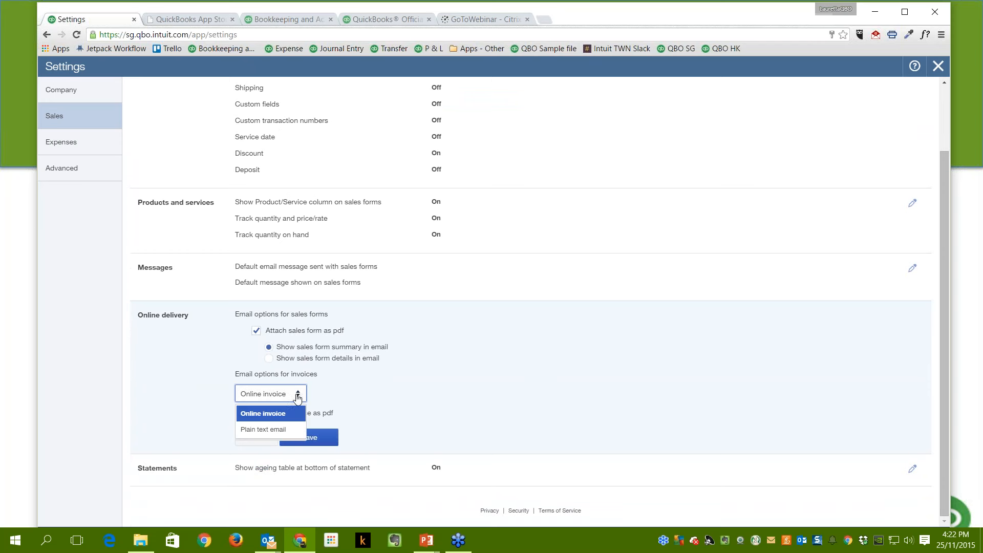
pyautogui.click(281, 421)
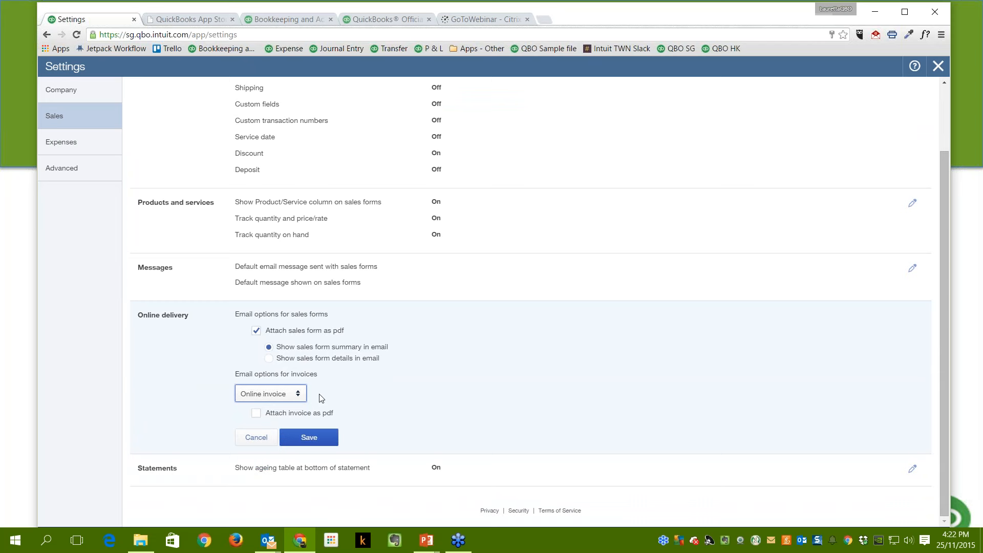
pyautogui.click(299, 394)
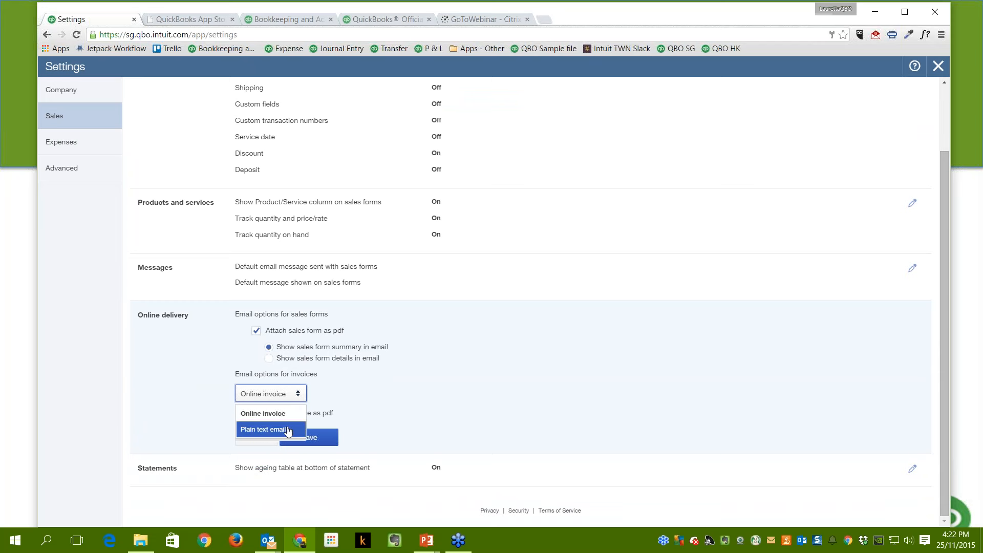
pyautogui.click(303, 413)
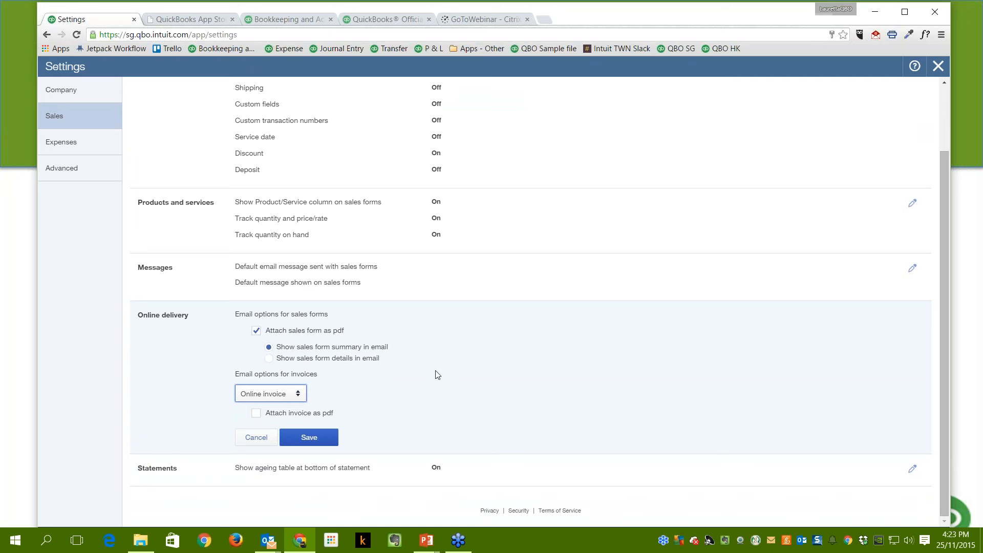
pyautogui.click(257, 415)
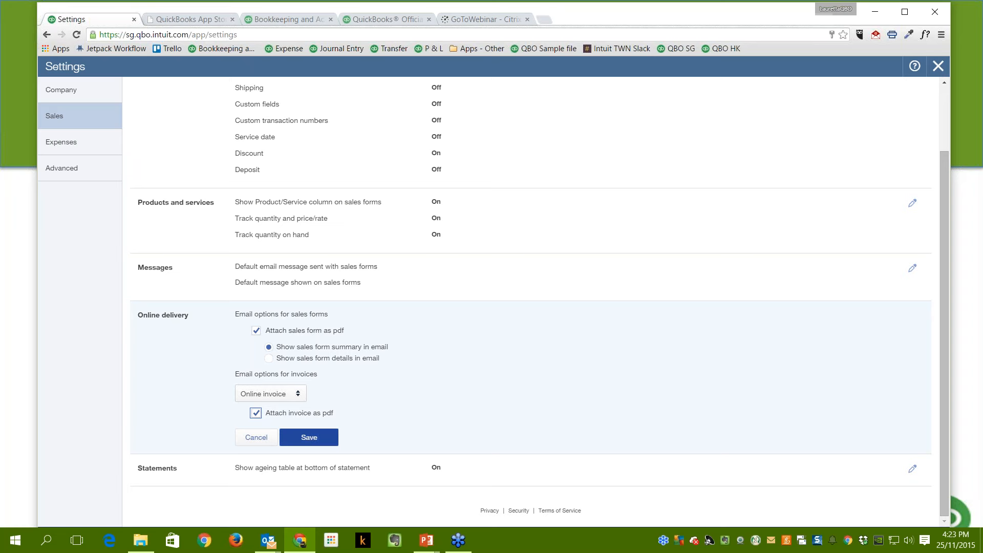
pyautogui.click(296, 441)
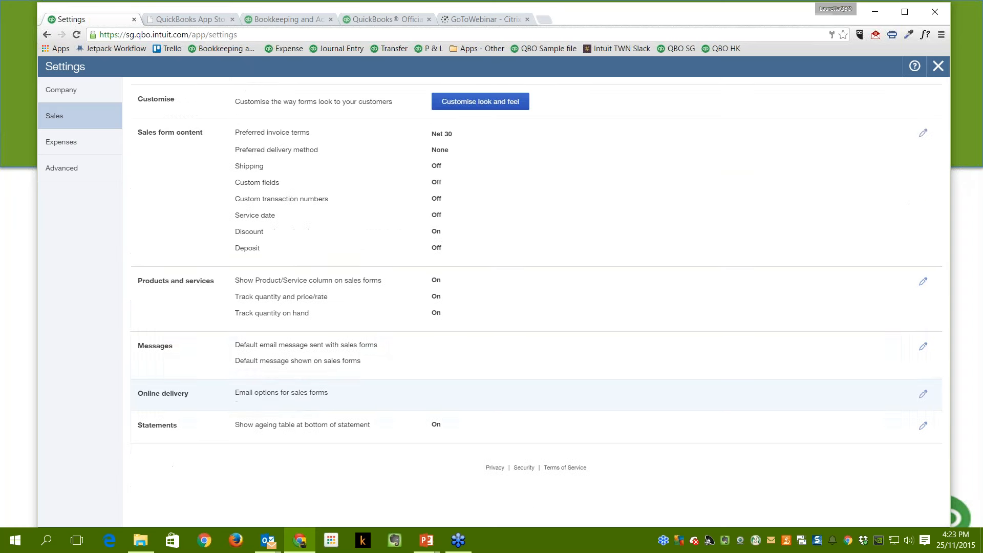
pyautogui.click(938, 66)
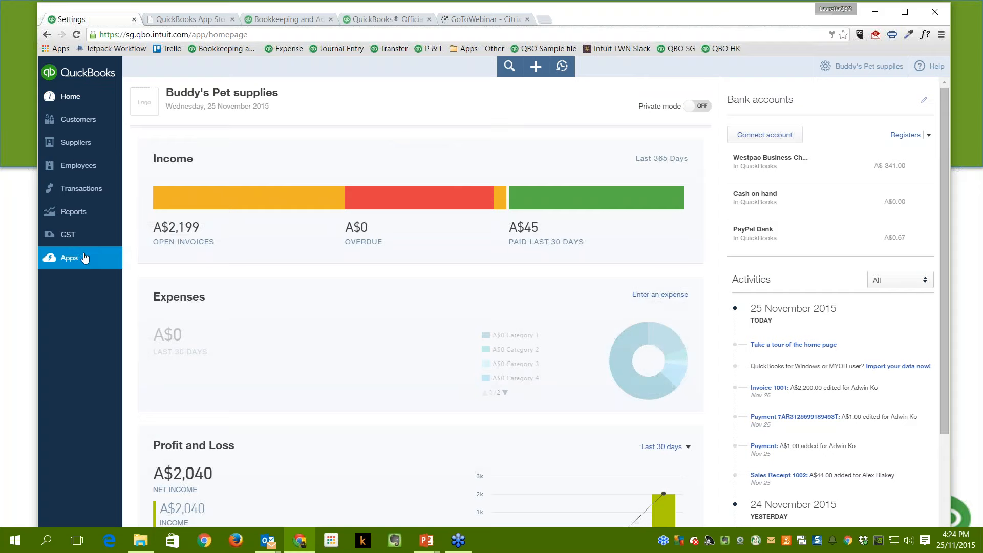
# On the Intuit payments page, follow Enable Payments to the Accept Payments with PayPal listing.
pyautogui.click(288, 21)
pyautogui.scroll(8, 332, 333)
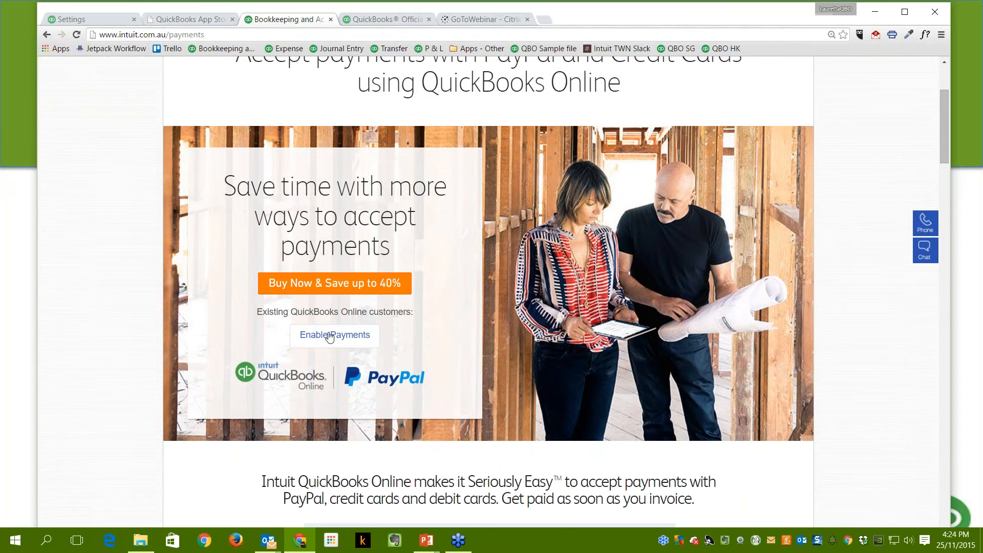
pyautogui.scroll(3, 331, 338)
pyautogui.scroll(-3, 333, 339)
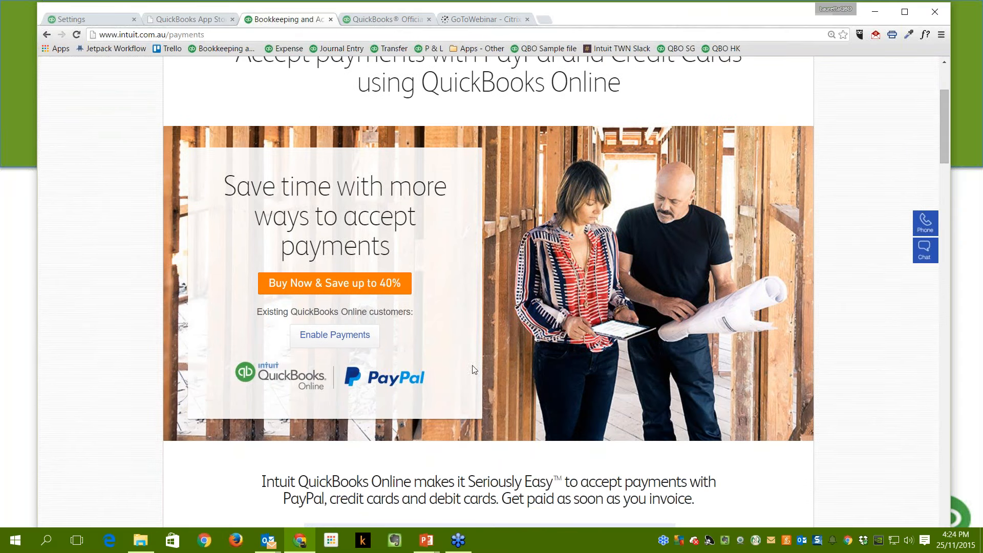
pyautogui.click(338, 340)
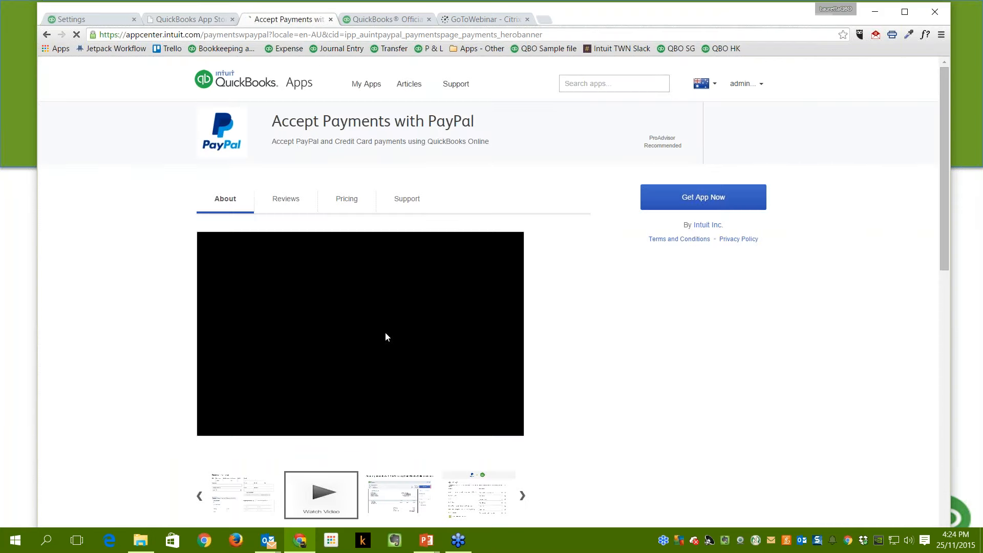
# Scroll through the Accept Payments with PayPal app page overview.
pyautogui.click(114, 22)
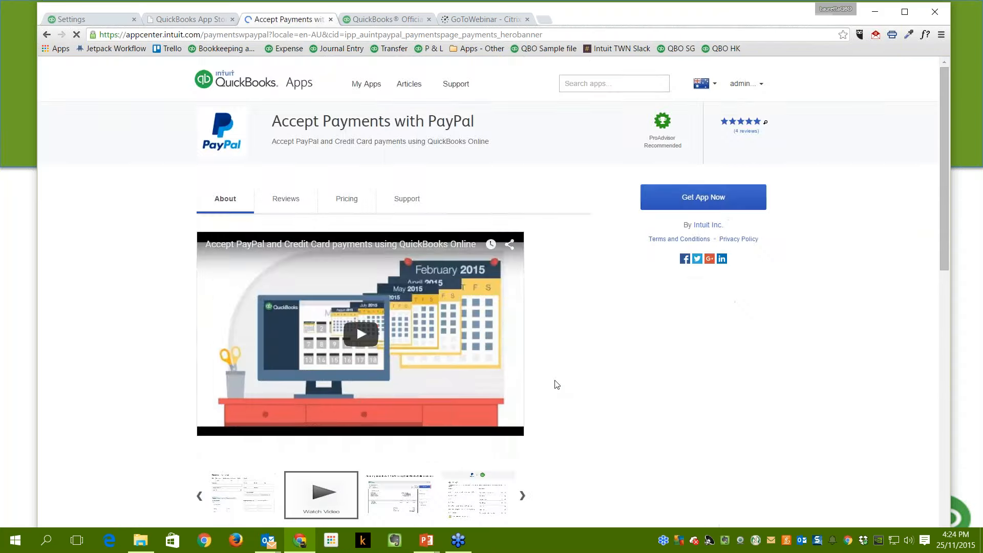
pyautogui.scroll(-10, 557, 385)
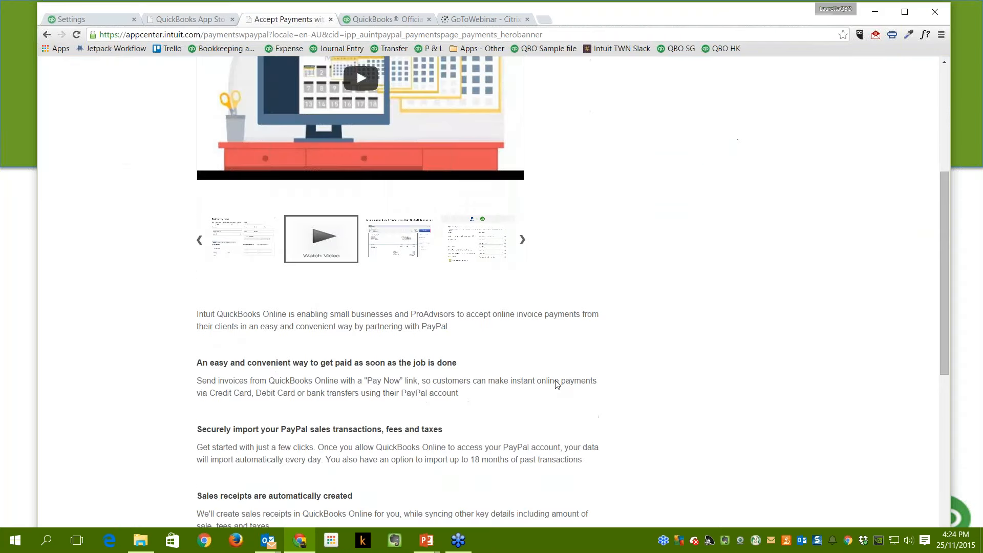
pyautogui.scroll(-3, 557, 385)
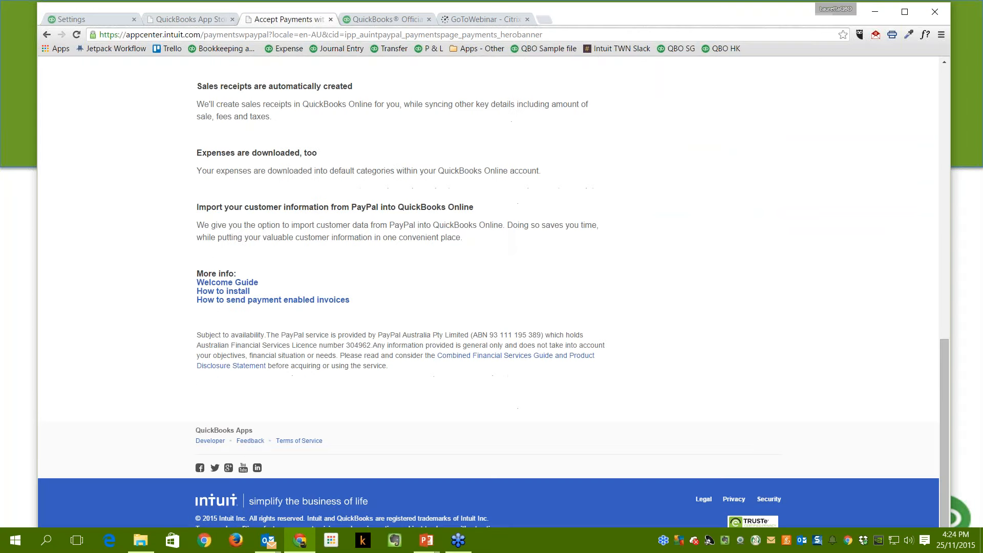
pyautogui.scroll(8, 557, 385)
pyautogui.scroll(5, 557, 385)
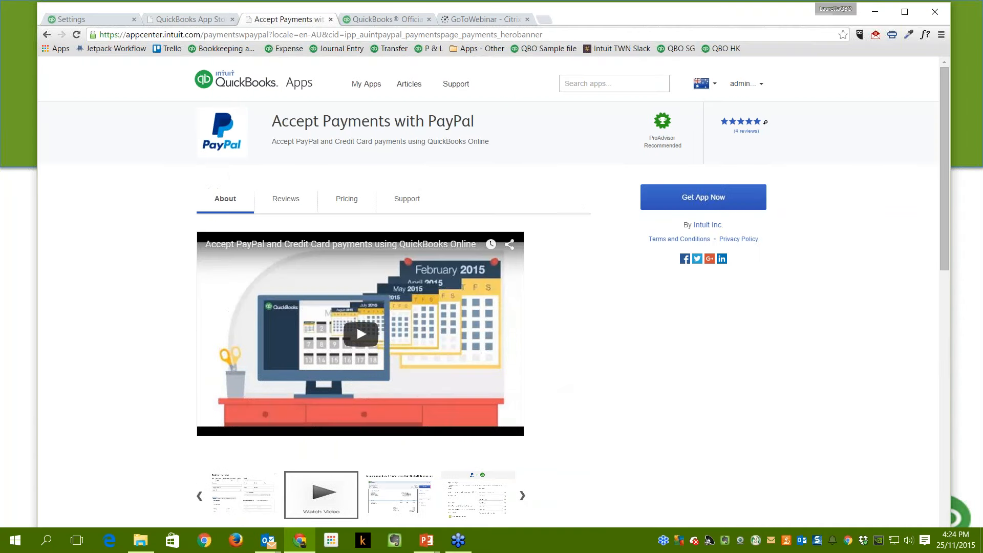
pyautogui.scroll(-10, 357, 325)
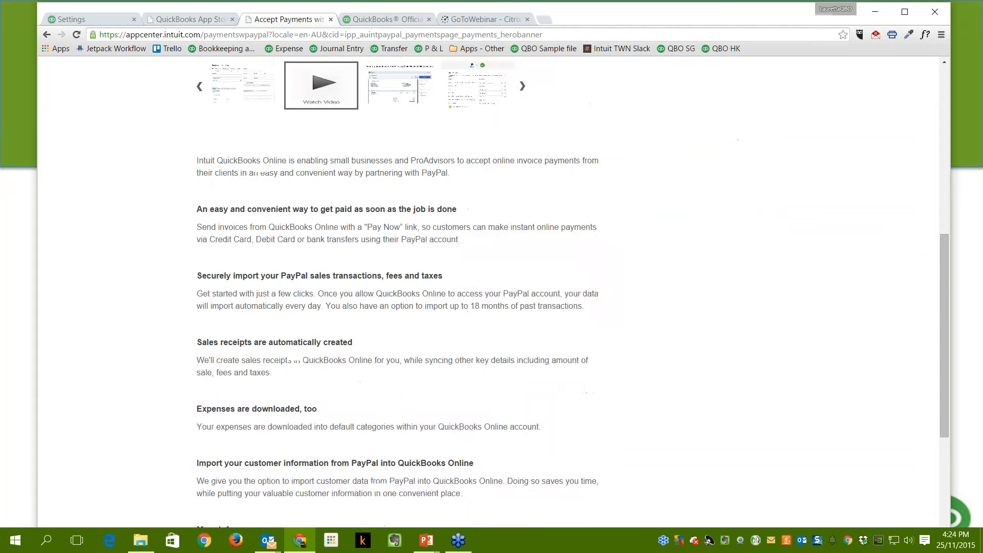
pyautogui.scroll(8, 355, 391)
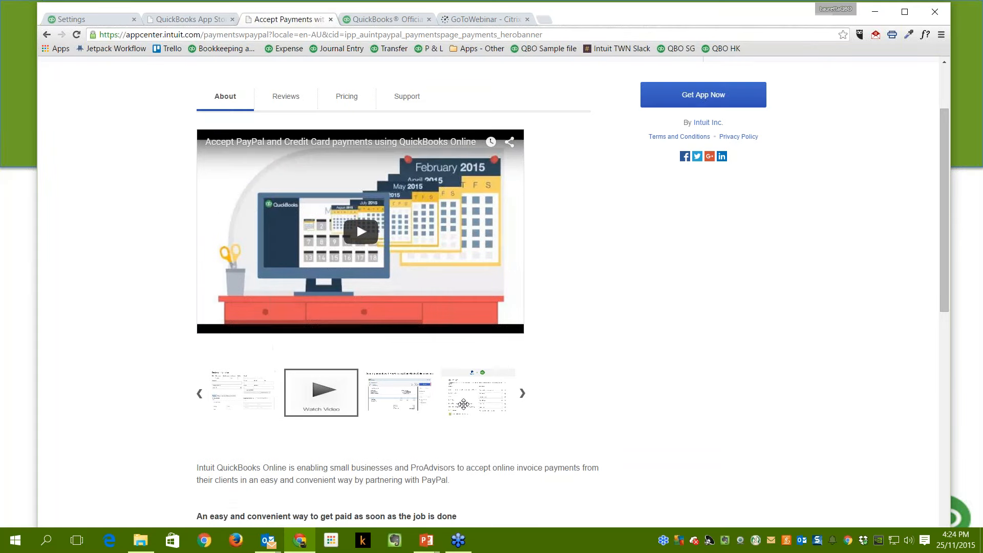
pyautogui.scroll(-2, 481, 451)
pyautogui.scroll(-7, 481, 450)
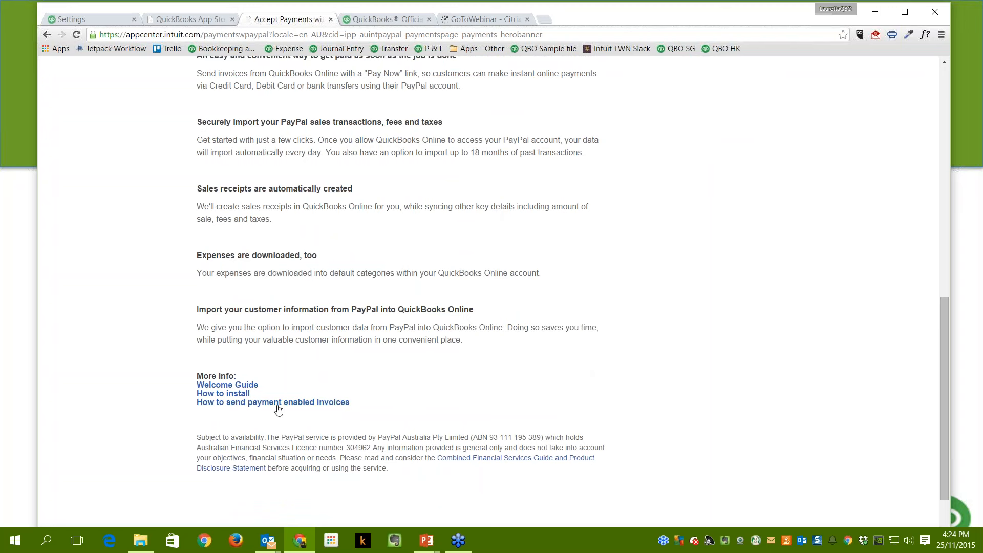
pyautogui.scroll(10, 356, 223)
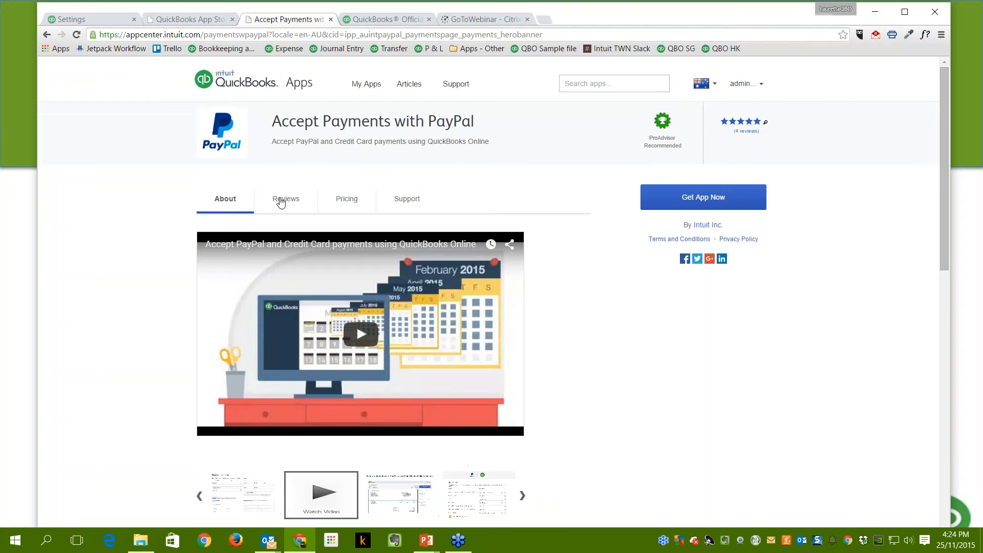
# Look over the app's Reviews, free Pricing and Support details, then return to QuickBooks.
pyautogui.click(279, 202)
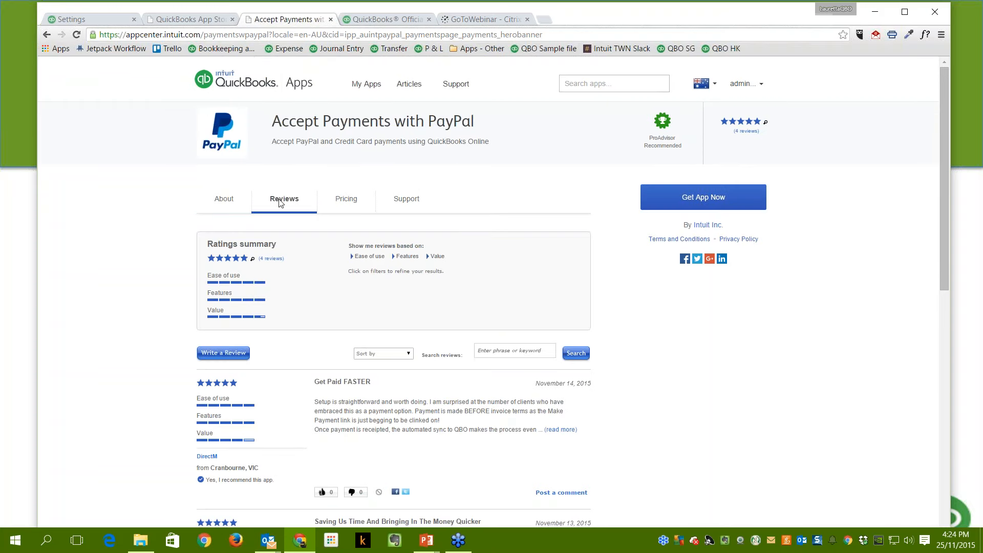
pyautogui.click(341, 202)
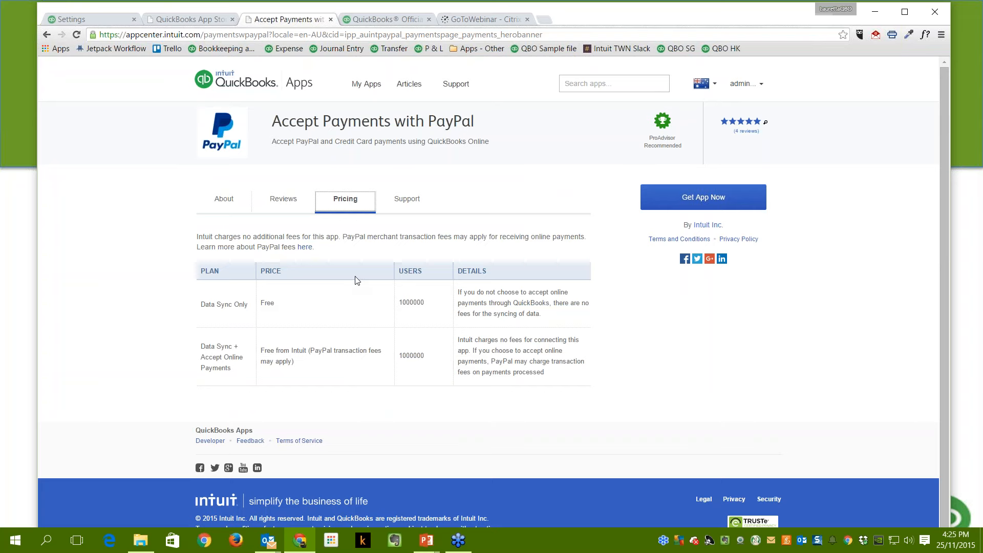
pyautogui.click(401, 204)
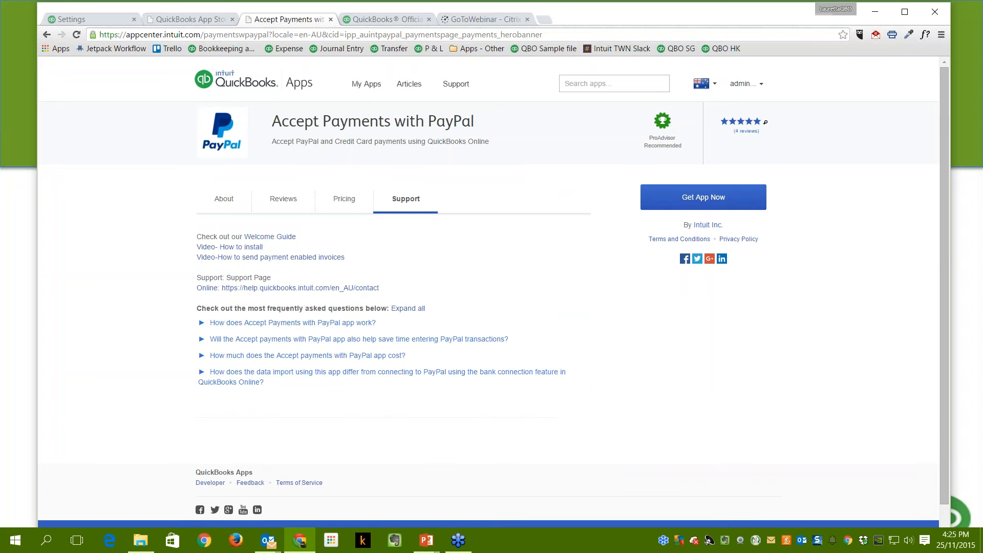
pyautogui.click(220, 199)
pyautogui.click(286, 201)
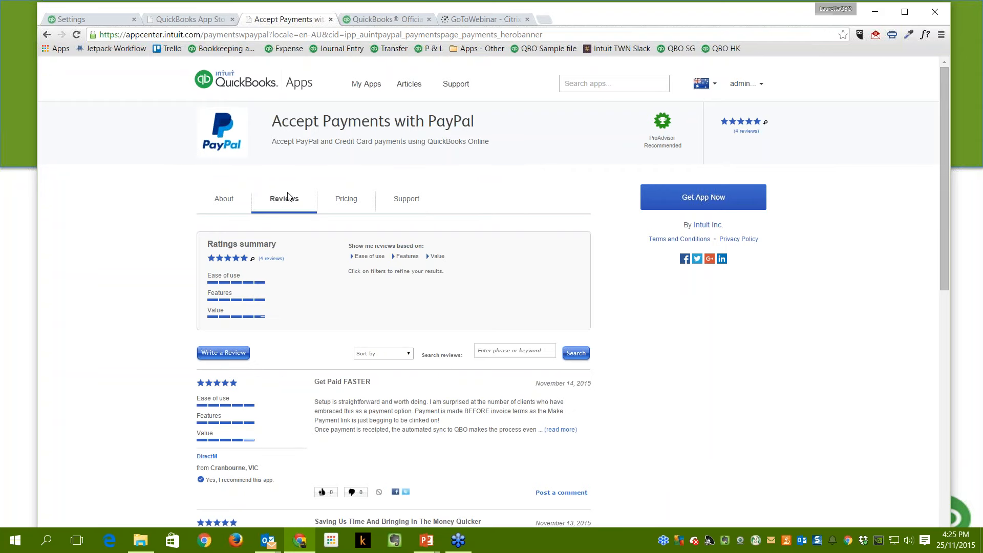
pyautogui.click(346, 202)
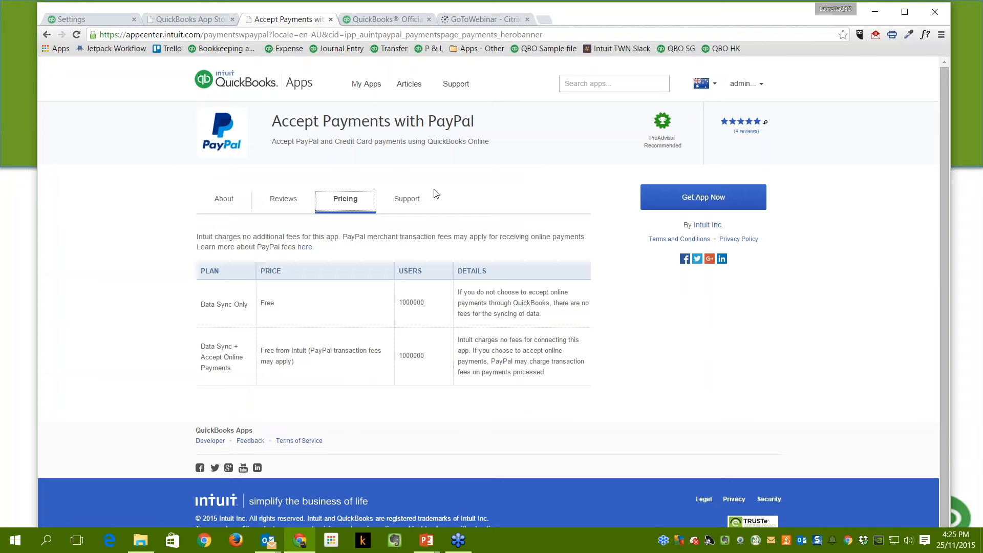
pyautogui.click(408, 202)
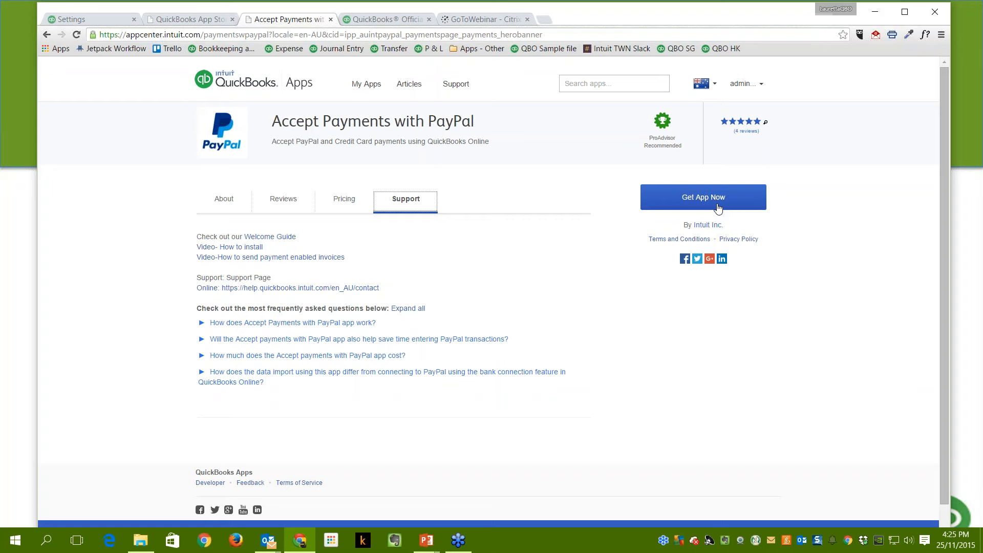
pyautogui.click(79, 22)
pyautogui.click(82, 261)
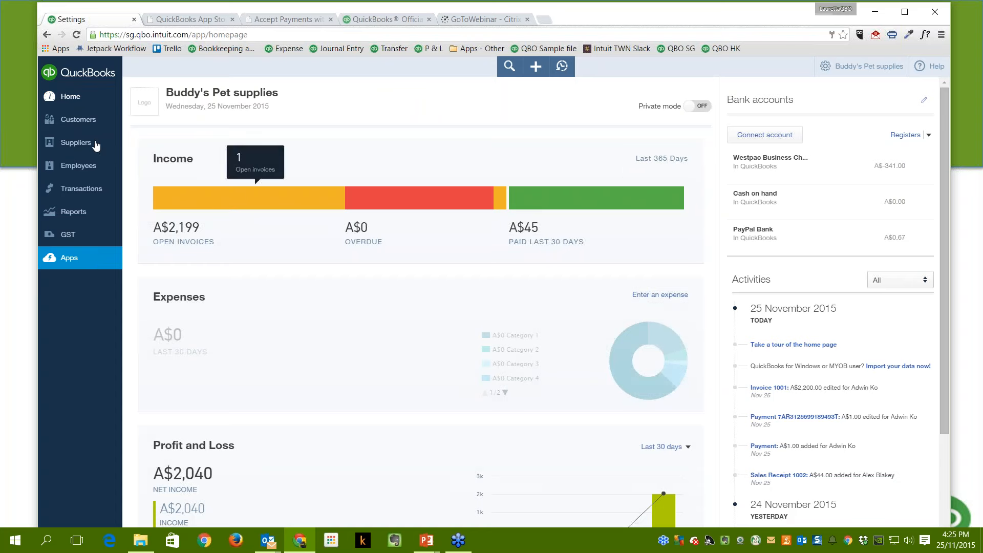
# Search the QuickBooks Apps page for 'paypal' and open Accept Payments with PayPal.
pyautogui.click(74, 266)
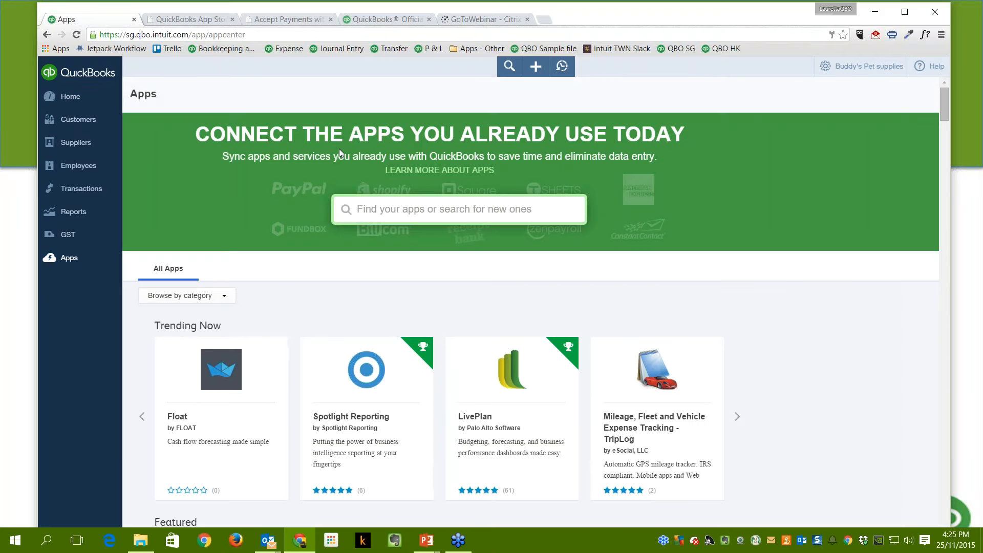
pyautogui.scroll(-7, 469, 338)
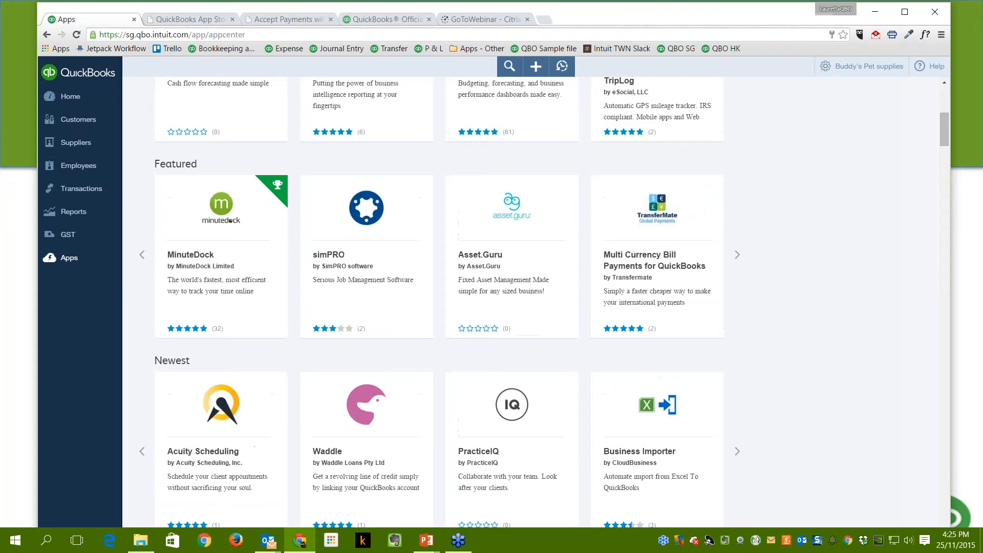
pyautogui.scroll(-11, 439, 303)
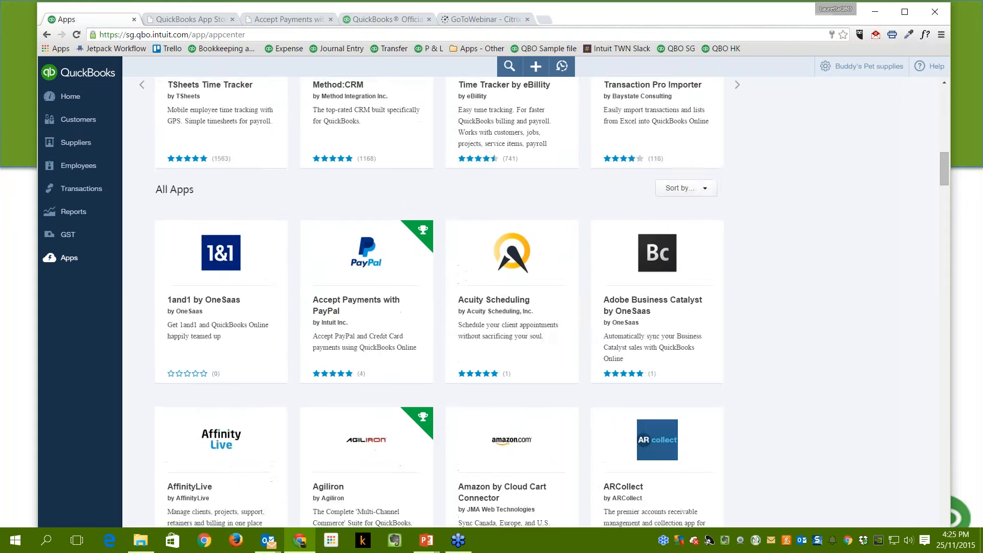
pyautogui.scroll(-1, 471, 287)
pyautogui.scroll(18, 472, 287)
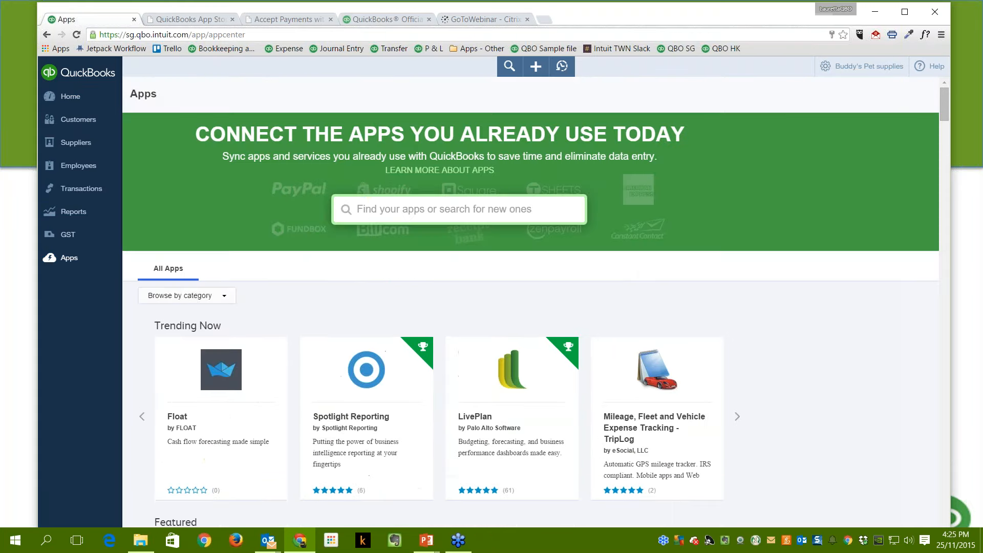
pyautogui.click(367, 210)
pyautogui.write('pay')
pyautogui.write('pal')
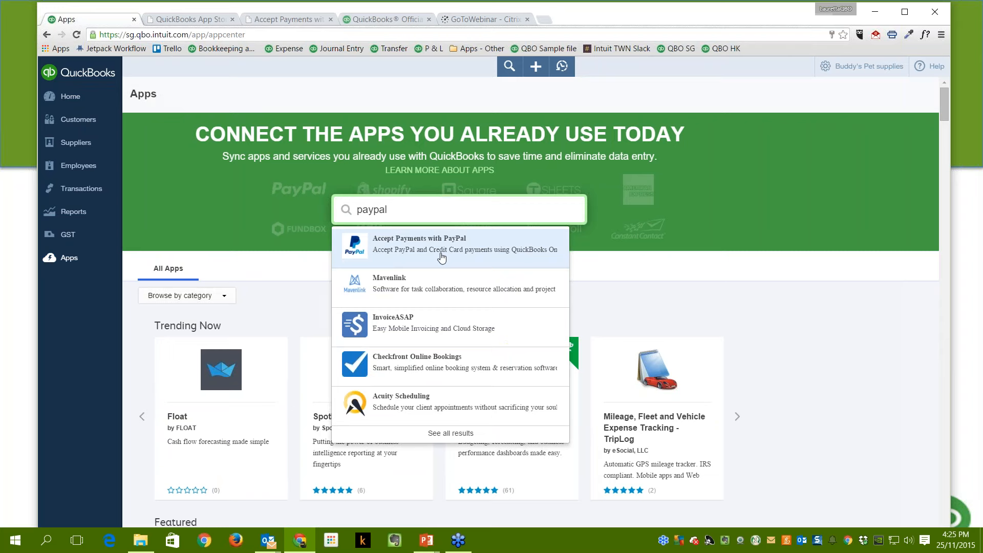
pyautogui.click(441, 257)
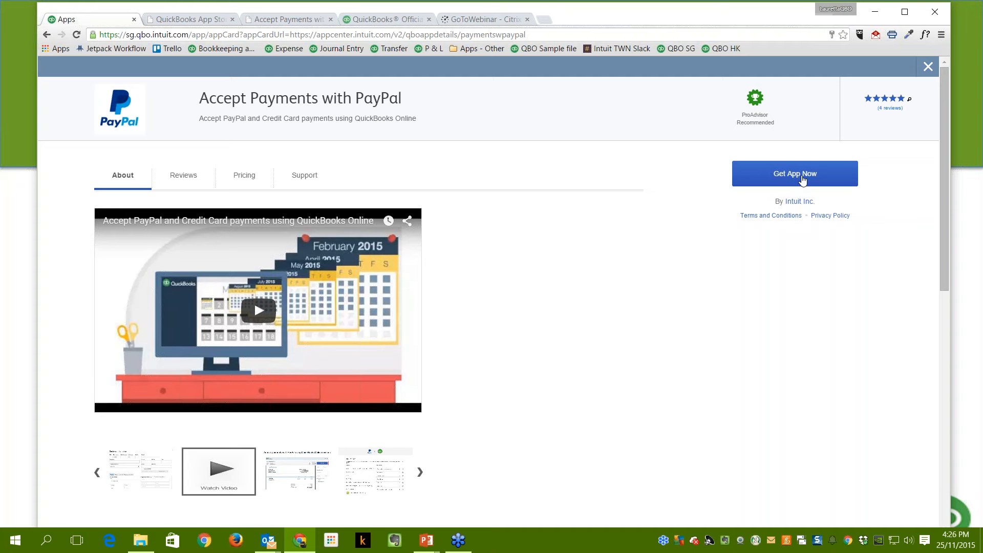
# Get the Accept Payments with PayPal app and authorize Intuit to share company data.
pyautogui.click(802, 175)
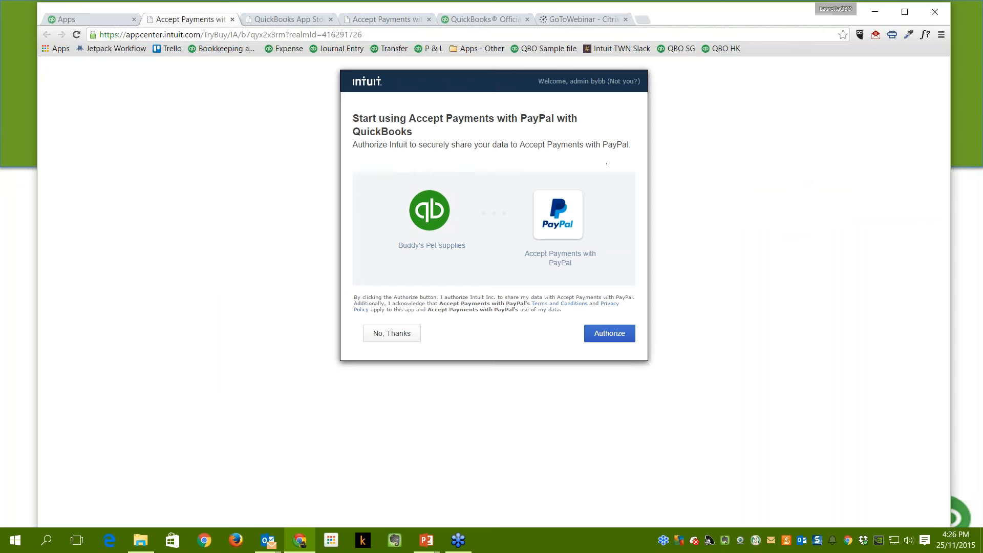
pyautogui.click(602, 335)
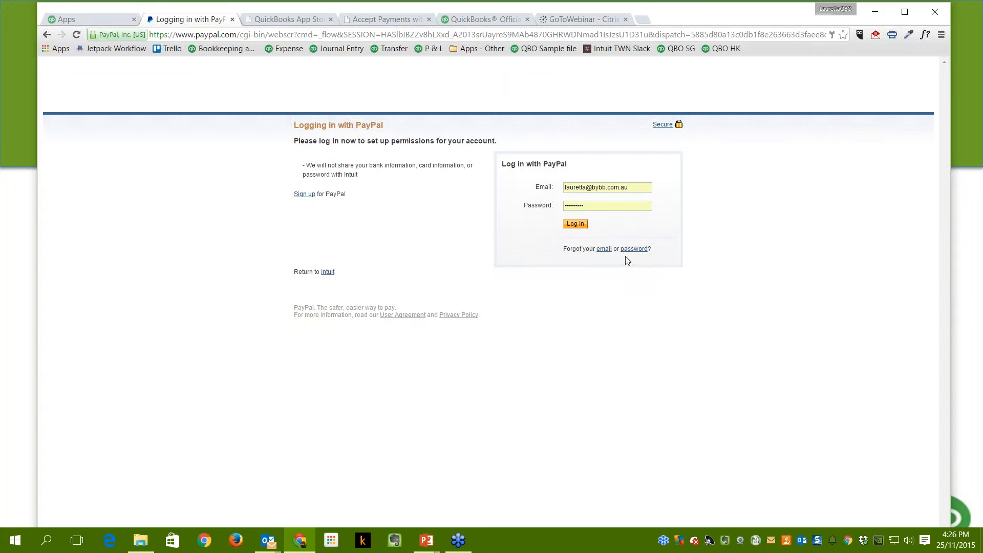
# Clear the saved e-mail and password from the PayPal login form.
pyautogui.moveTo(633, 187); pyautogui.dragTo(558, 192)
pyautogui.press('BackSpace')
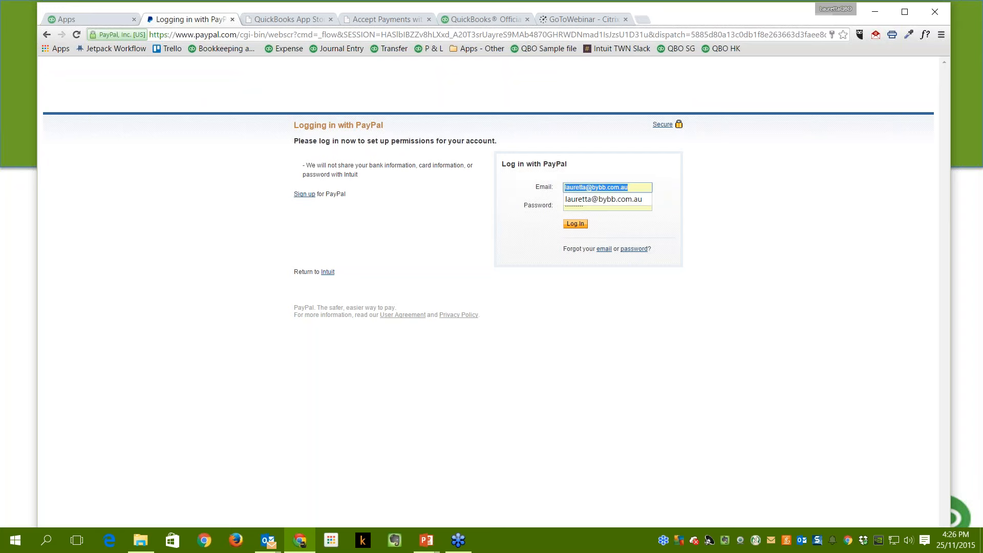
pyautogui.press('BackSpace')
pyautogui.moveTo(606, 207); pyautogui.dragTo(543, 212)
pyautogui.press('BackSpace')
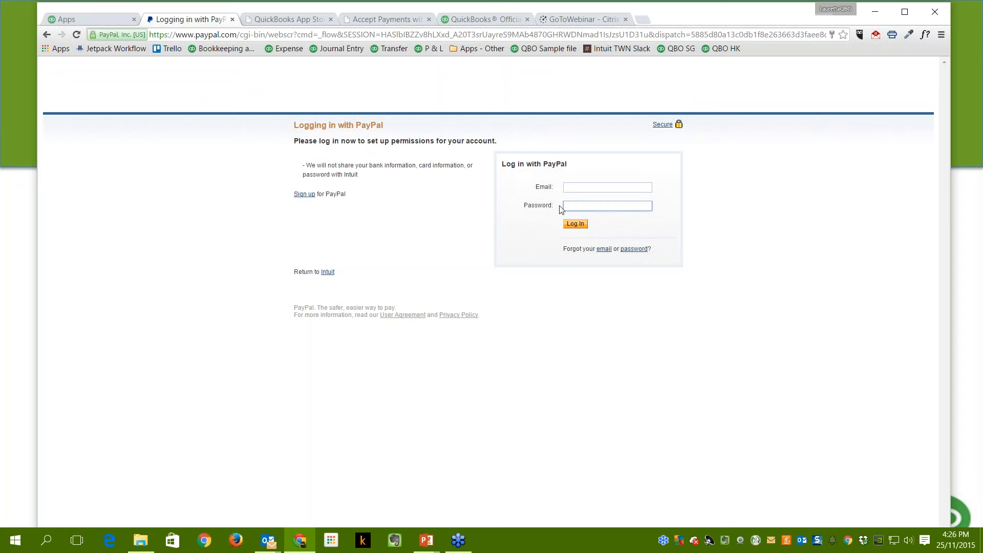
# Enter the training account's e-mail address and password, then log in to PayPal.
pyautogui.click(588, 190)
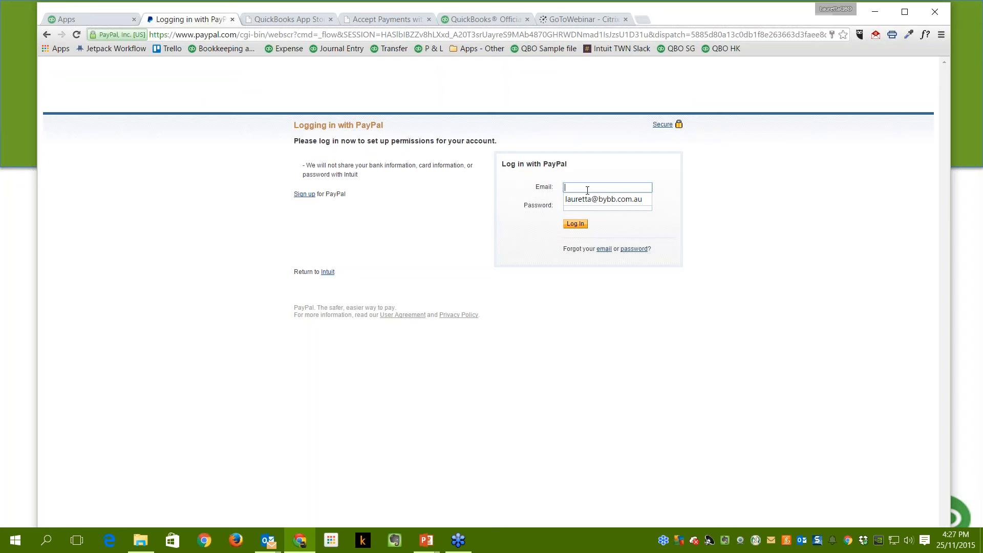
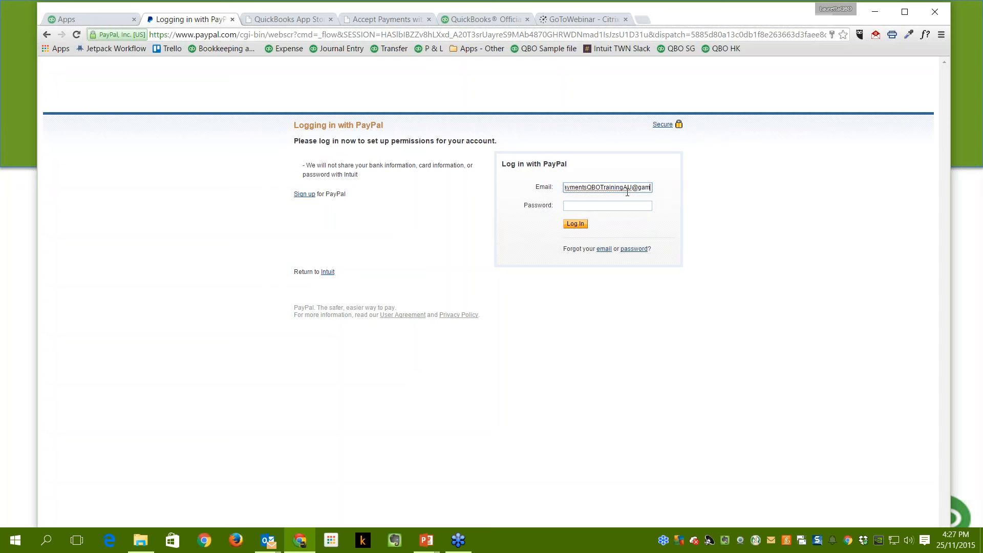
pyautogui.click(652, 209)
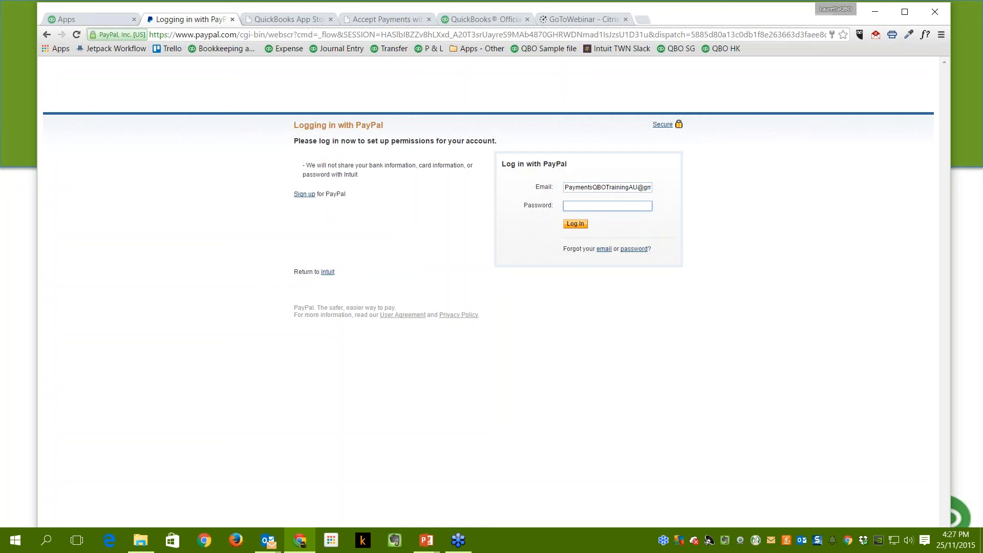
pyautogui.write('••••••••••')
pyautogui.press('BackSpace')
pyautogui.press('BackSpace')
pyautogui.press('BackSpace')
pyautogui.press('BackSpace')
pyautogui.press('BackSpace')
pyautogui.press('BackSpace')
pyautogui.press('BackSpace')
pyautogui.press('BackSpace')
pyautogui.press('BackSpace')
pyautogui.write('••••••••••••••')
pyautogui.click(584, 229)
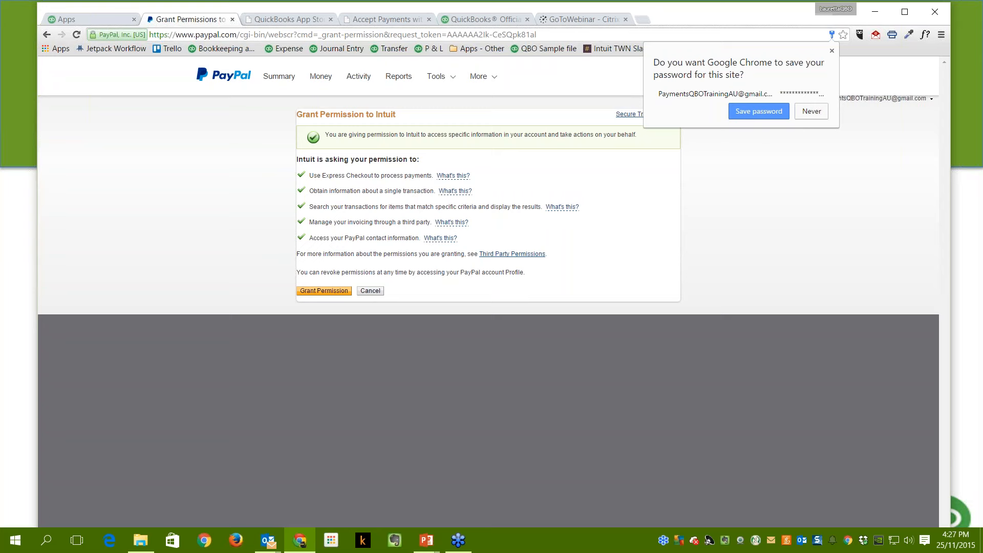
# Save the PayPal password in Chrome and grant Intuit permission to the PayPal account.
pyautogui.click(774, 111)
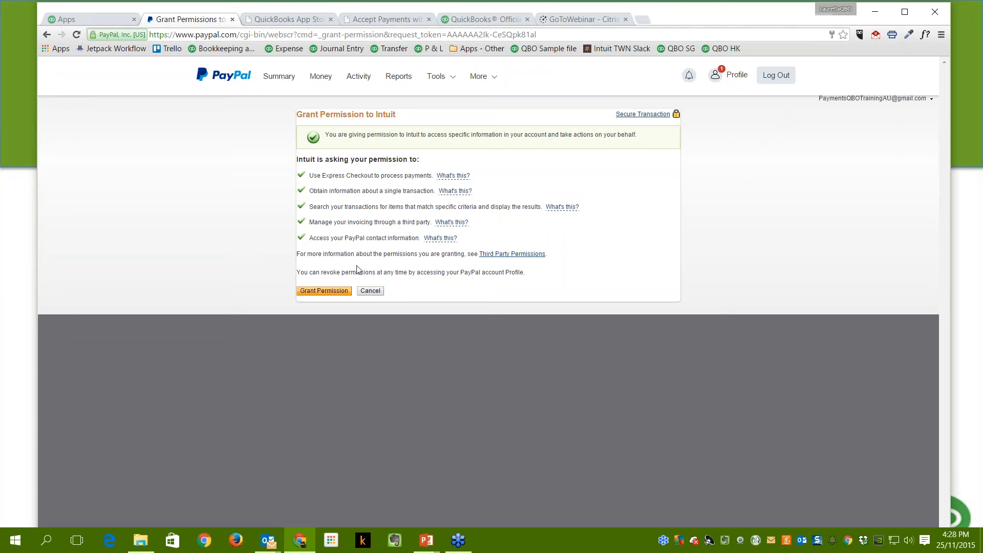
pyautogui.click(324, 291)
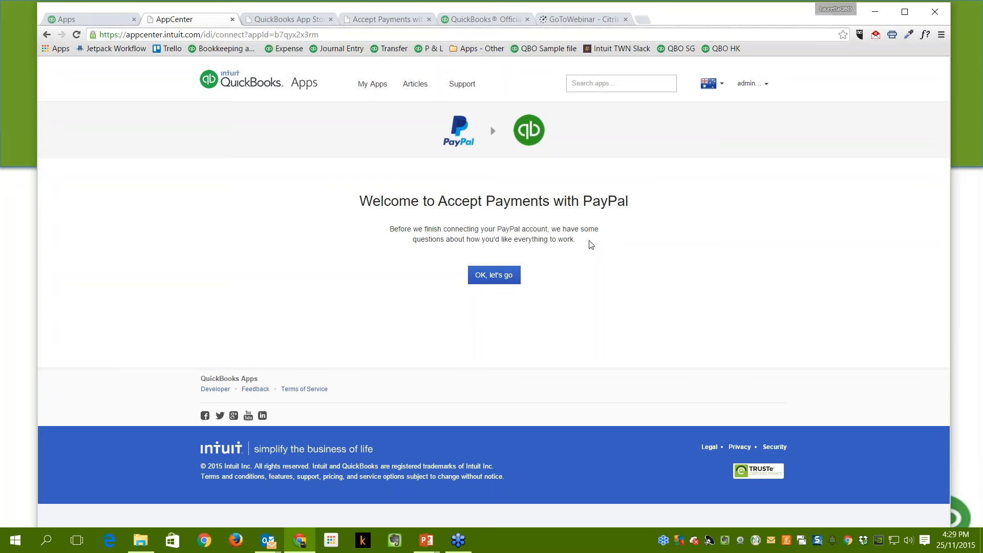
# Begin PayPal setup, keep 'Yes - Enable invoice payment', and go to the next step.
pyautogui.click(490, 277)
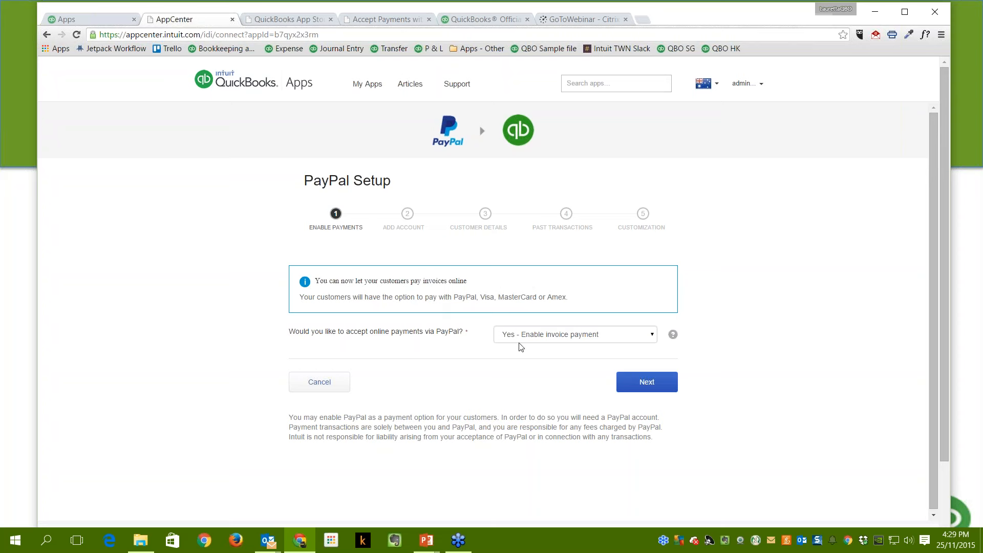
pyautogui.click(653, 336)
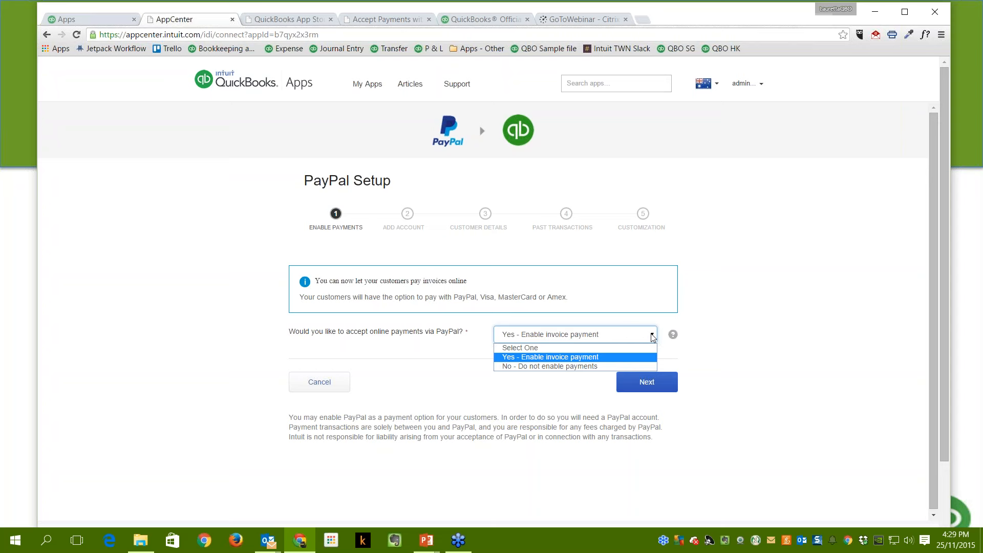
pyautogui.click(573, 358)
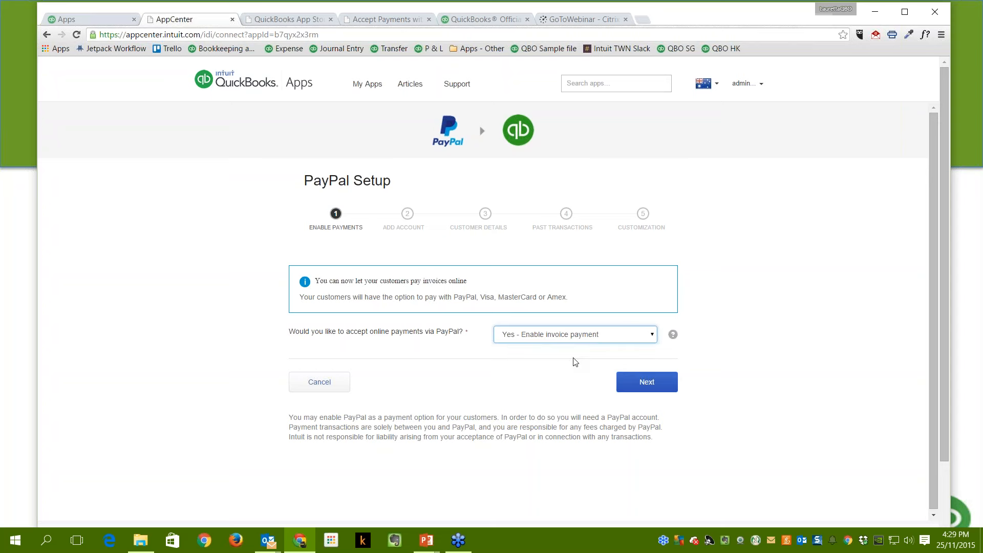
pyautogui.click(646, 385)
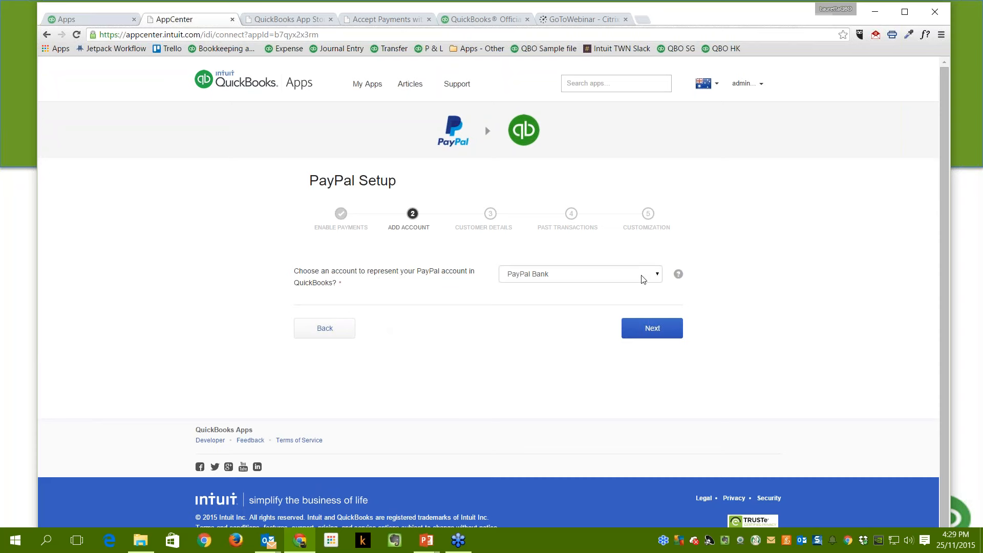
# Choose PayPal Bank as the QuickBooks account for PayPal and continue to Customer Details.
pyautogui.click(660, 277)
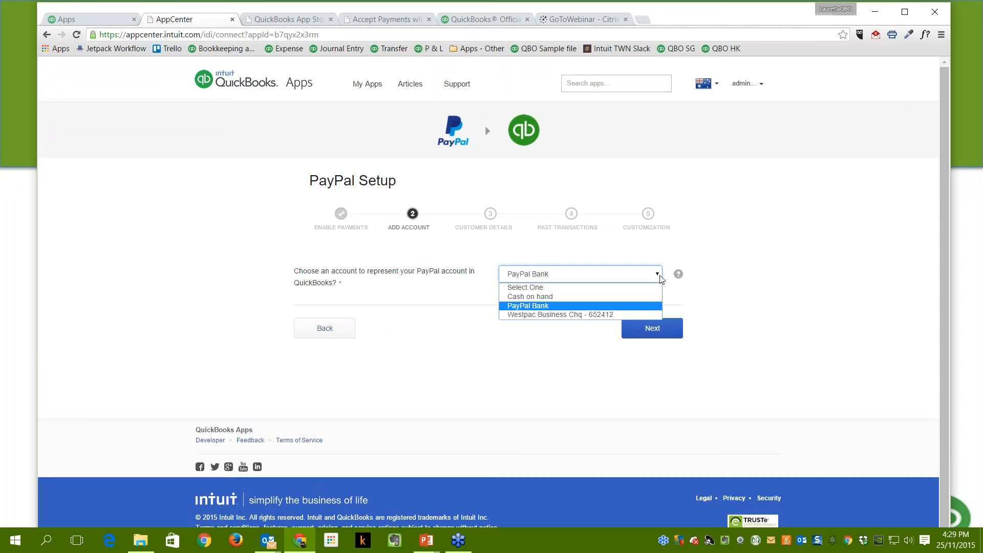
pyautogui.click(563, 307)
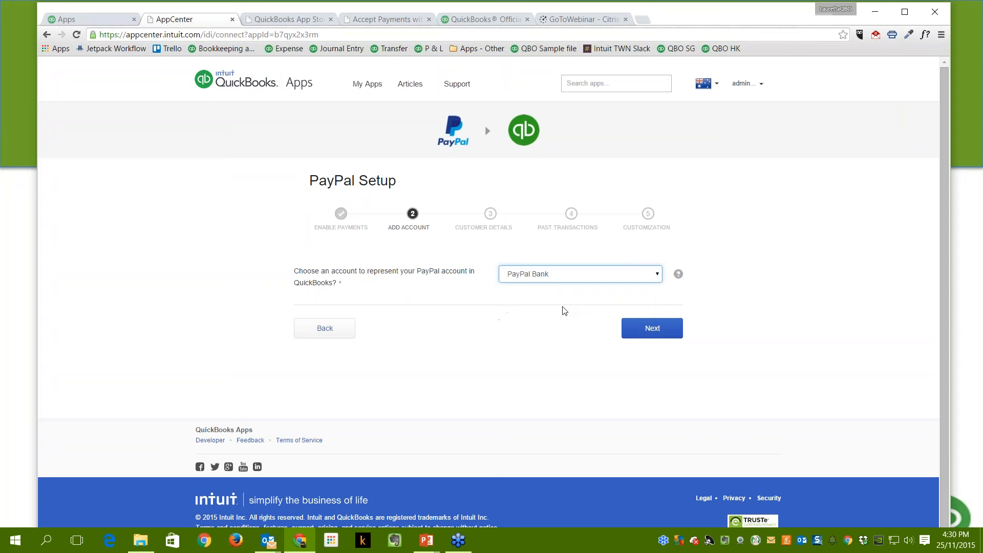
pyautogui.click(656, 331)
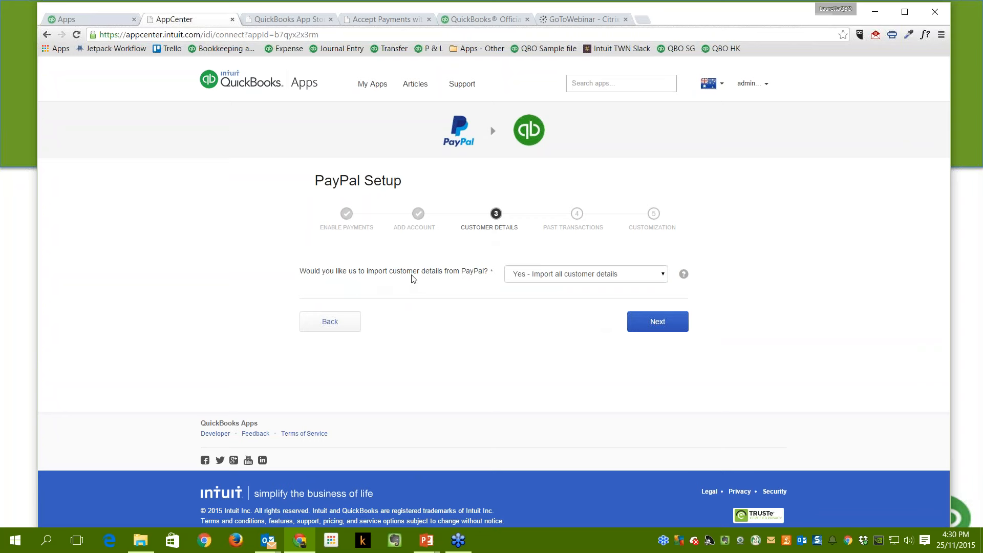
# Set customer import to 'No - Do not import customer details' and continue to the next setup step.
pyautogui.click(663, 276)
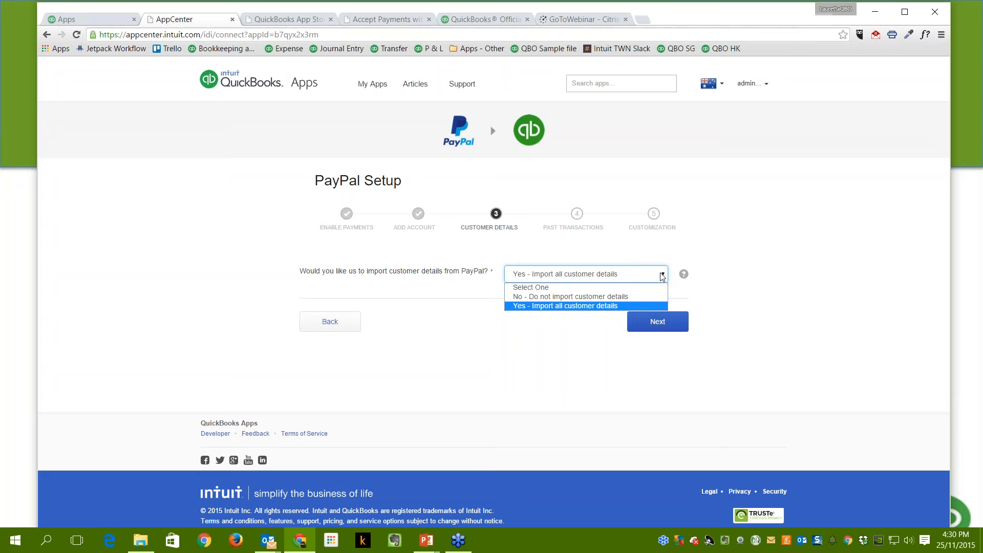
pyautogui.click(583, 297)
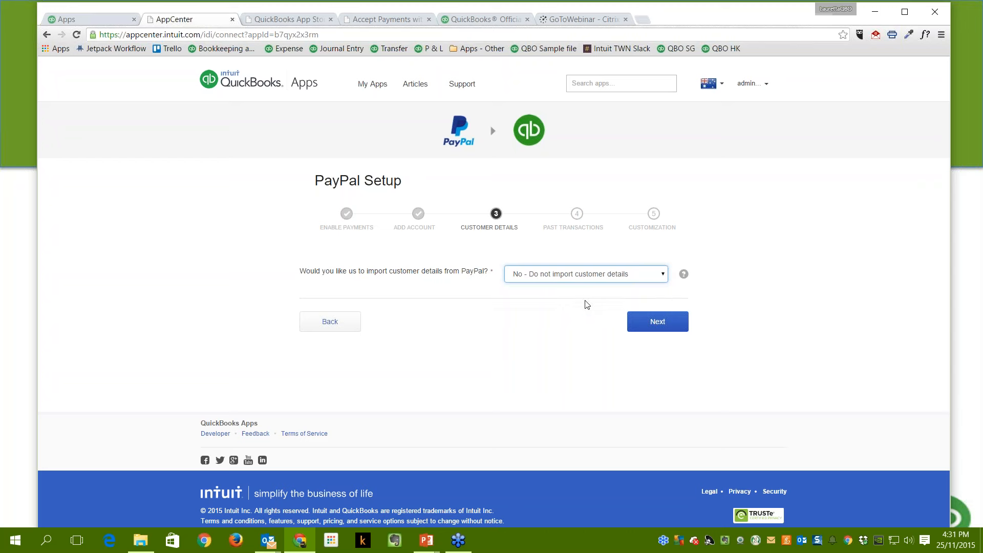
pyautogui.click(661, 331)
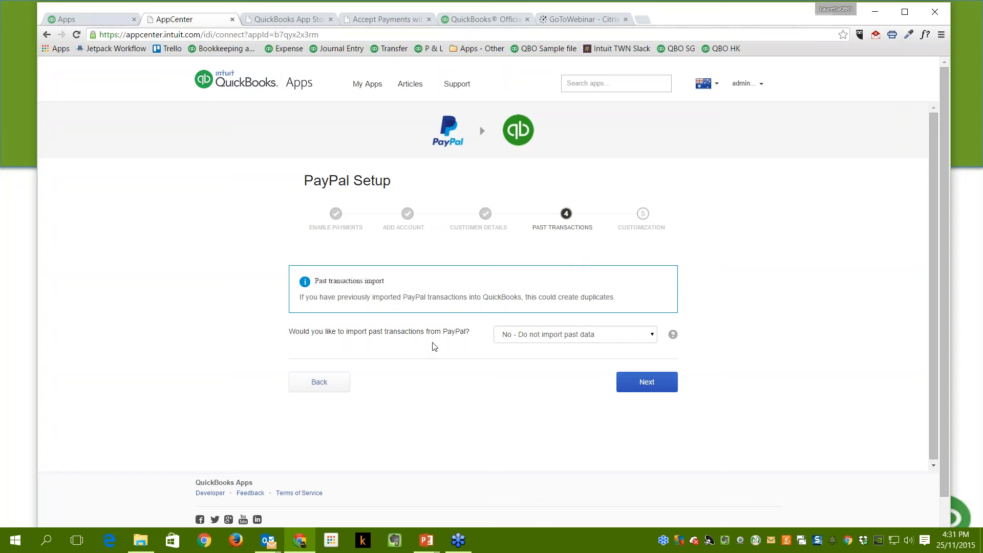
# Keep 'No - Do not import past data' for past PayPal transactions and continue.
pyautogui.click(653, 336)
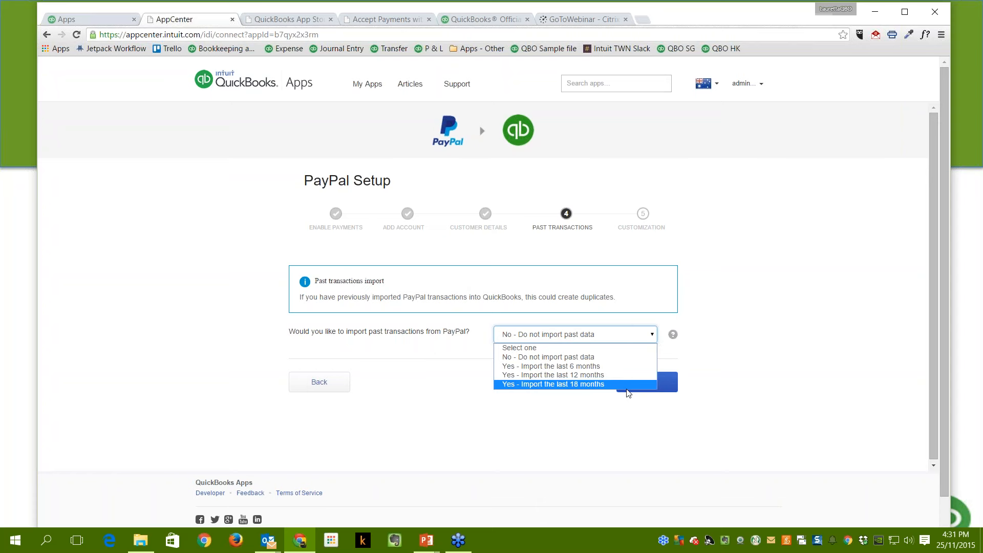
pyautogui.click(627, 357)
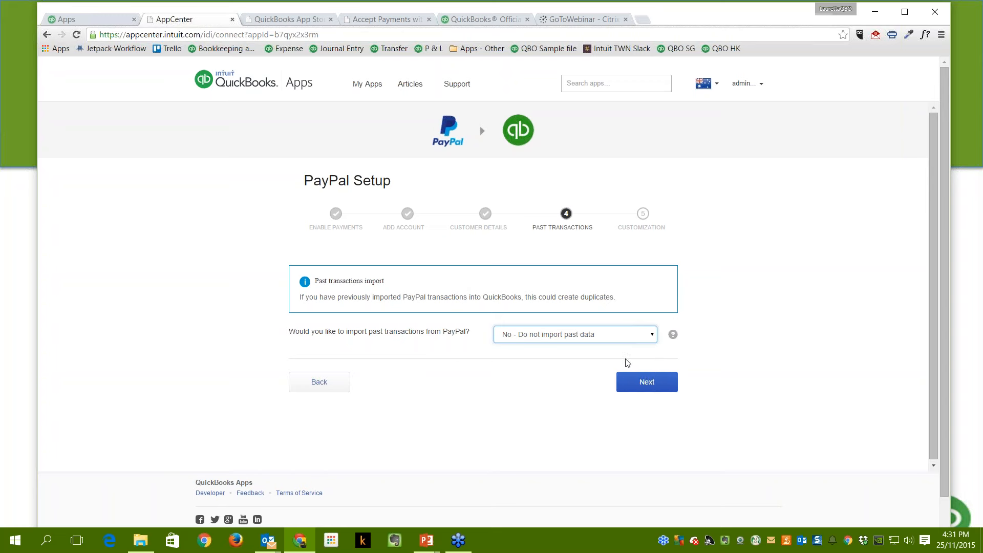
pyautogui.click(640, 385)
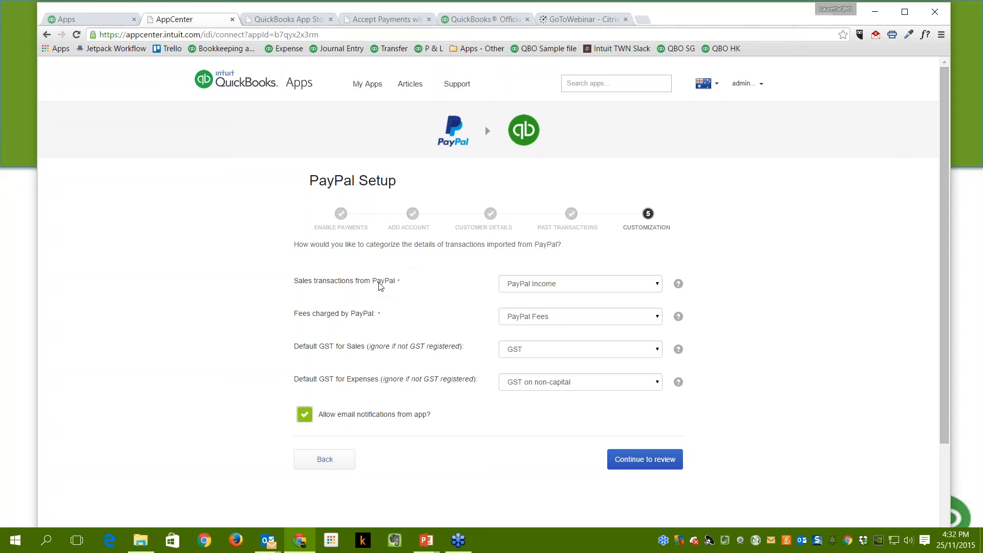
# Map PayPal sales to PayPal Income and PayPal fees to PayPal Fees.
pyautogui.click(658, 285)
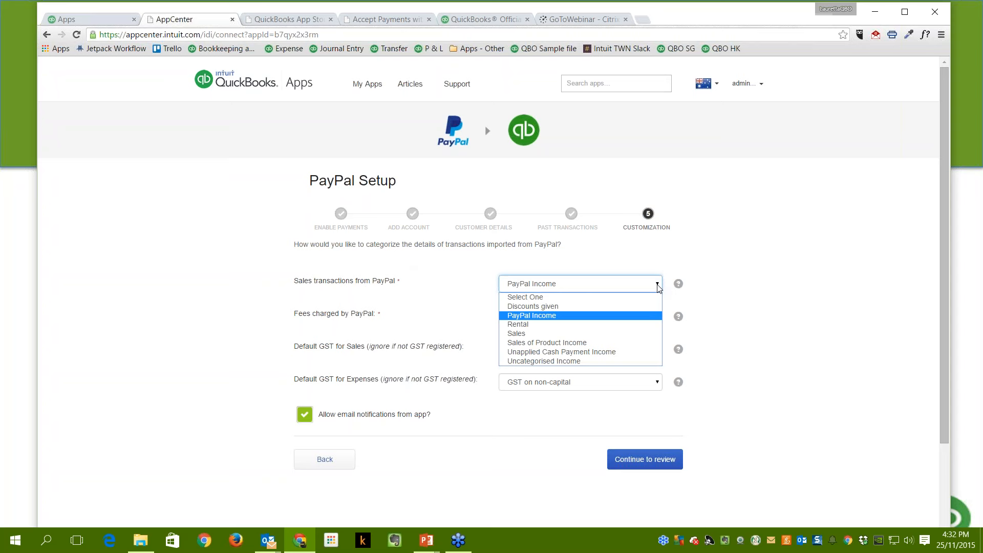
pyautogui.click(577, 317)
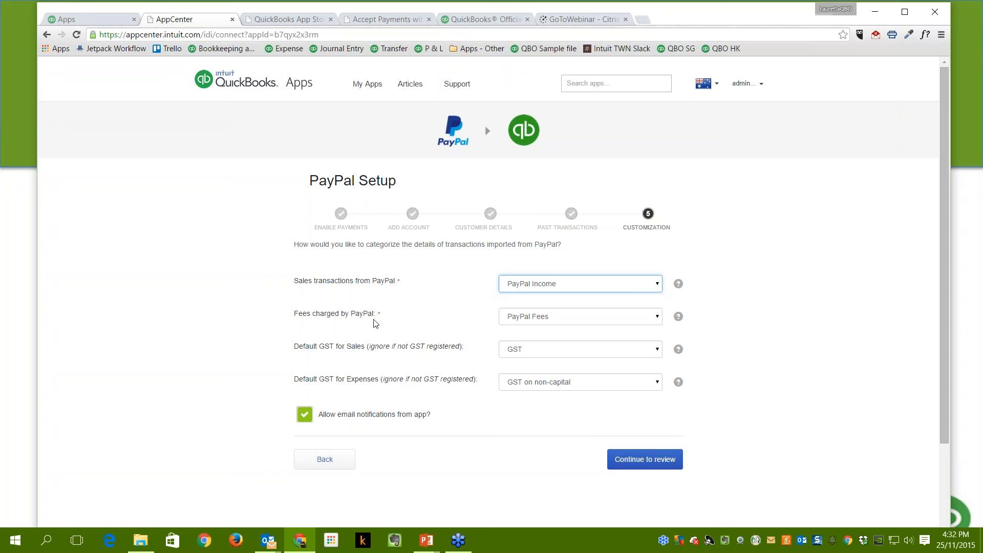
pyautogui.click(657, 318)
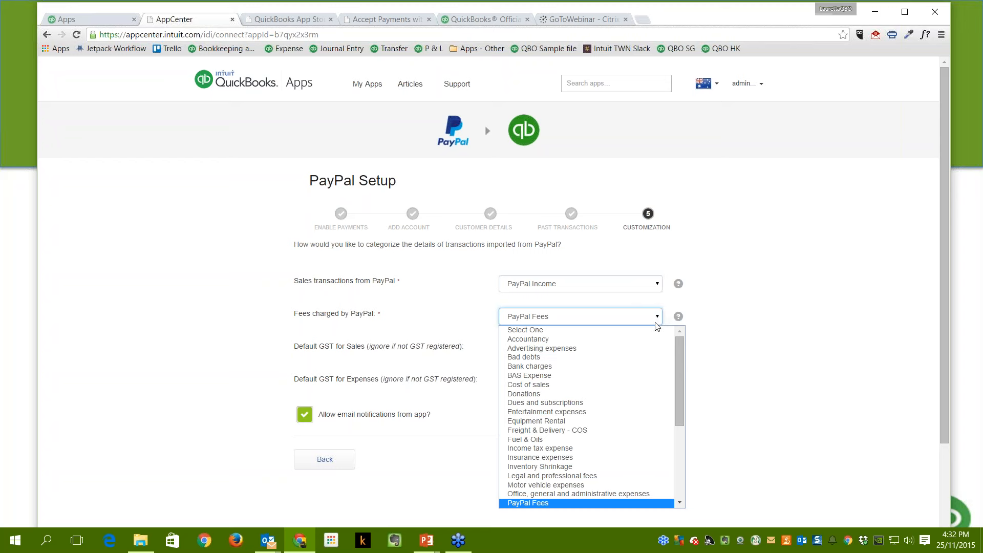
pyautogui.click(574, 503)
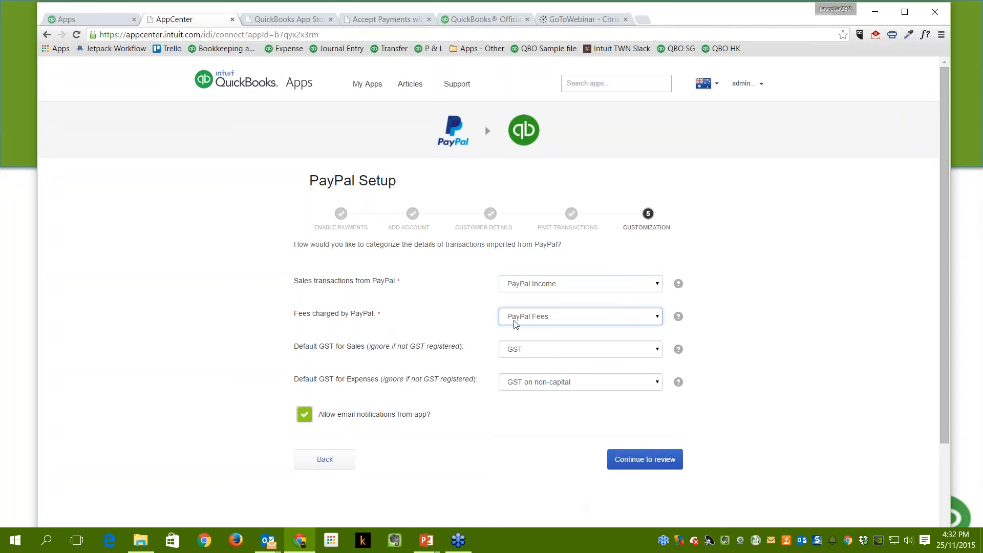
# Set sales GST to GST and expense GST to GST on non-capital, leaving email notifications on.
pyautogui.click(657, 355)
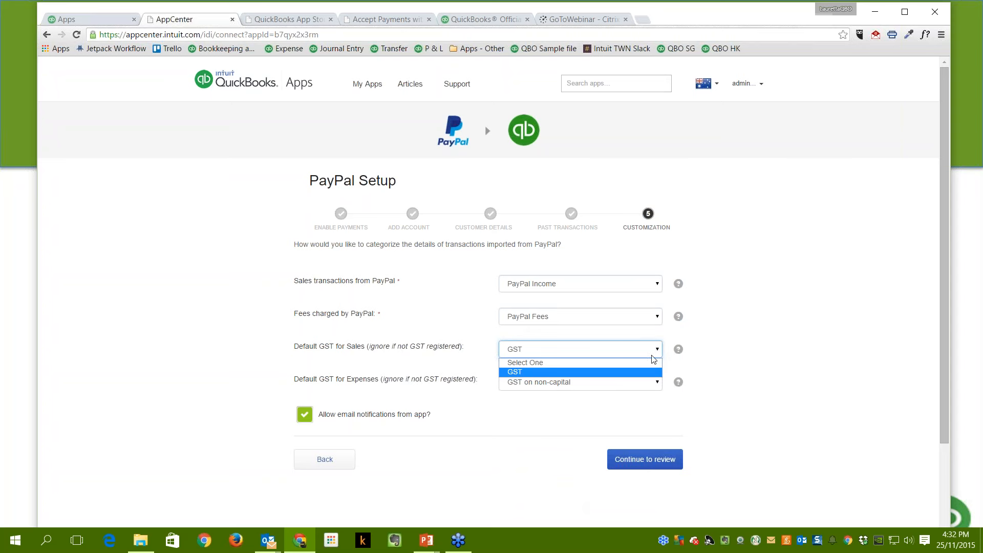
pyautogui.click(539, 372)
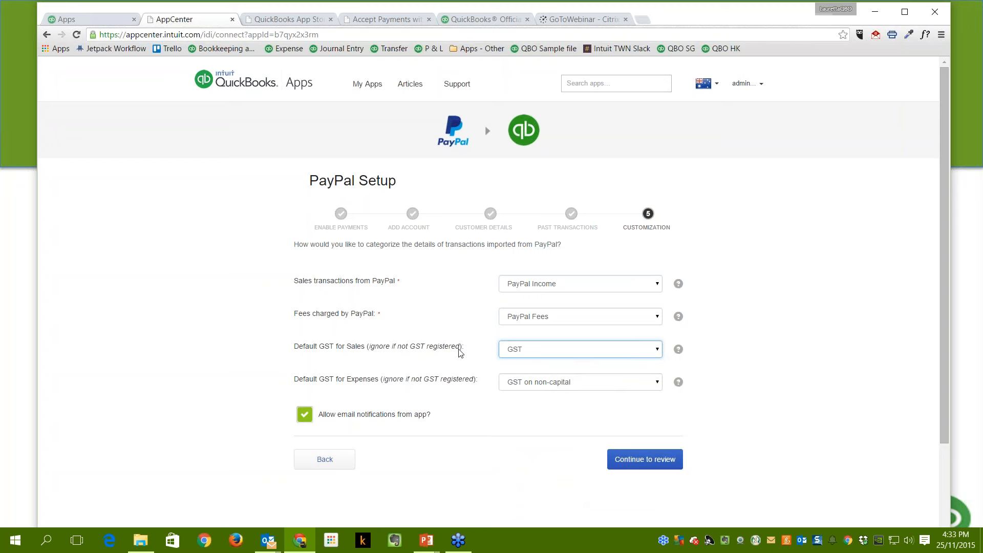
pyautogui.click(656, 353)
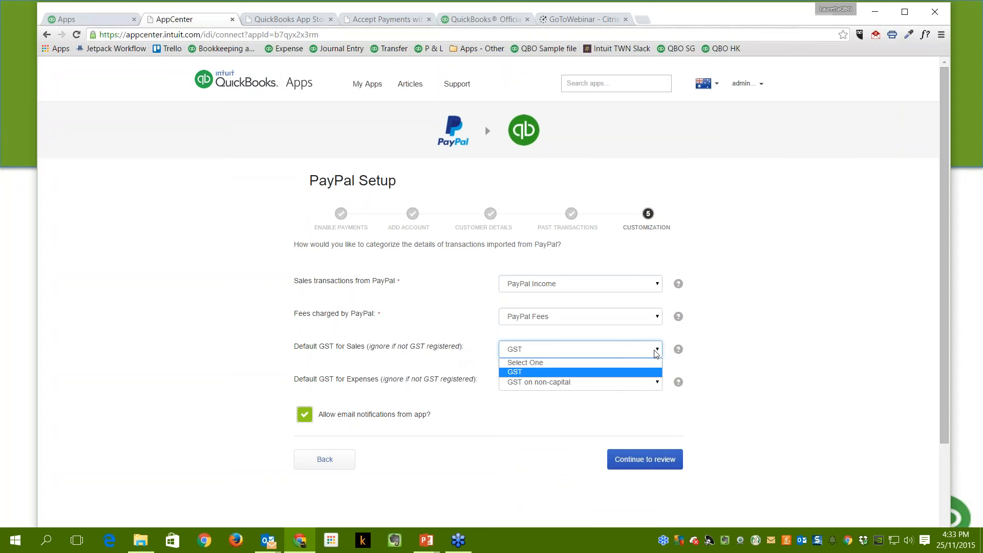
pyautogui.click(530, 375)
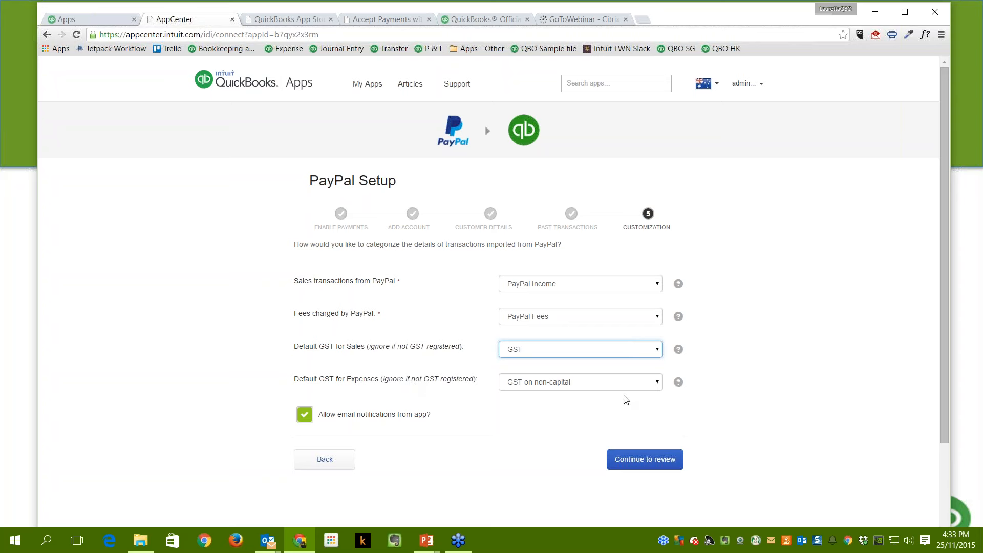
pyautogui.click(657, 384)
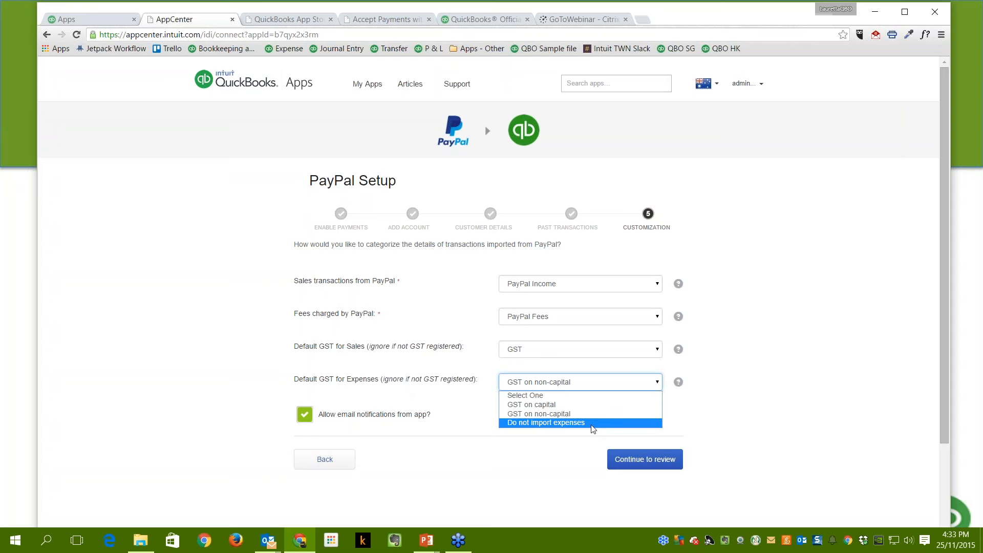
pyautogui.click(598, 414)
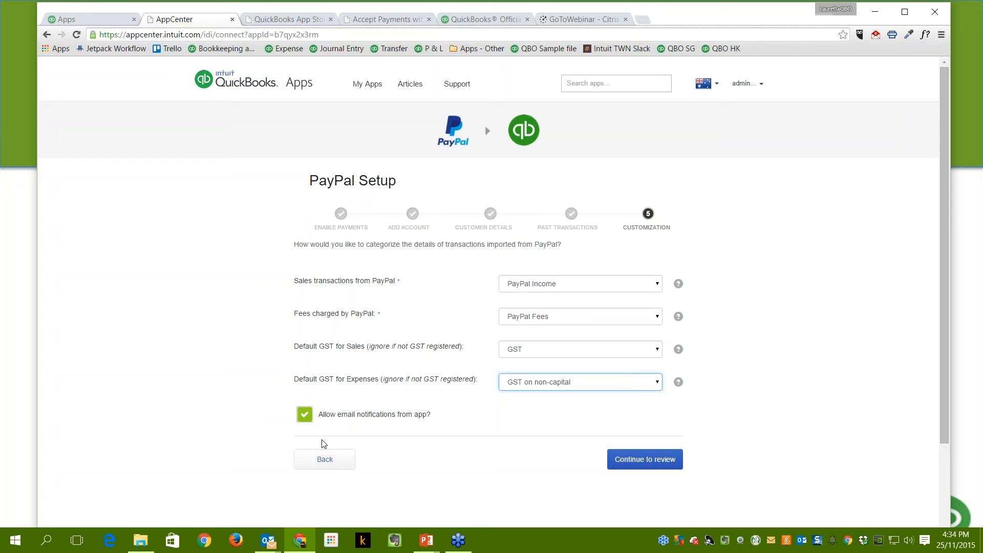
pyautogui.click(306, 419)
pyautogui.click(306, 419)
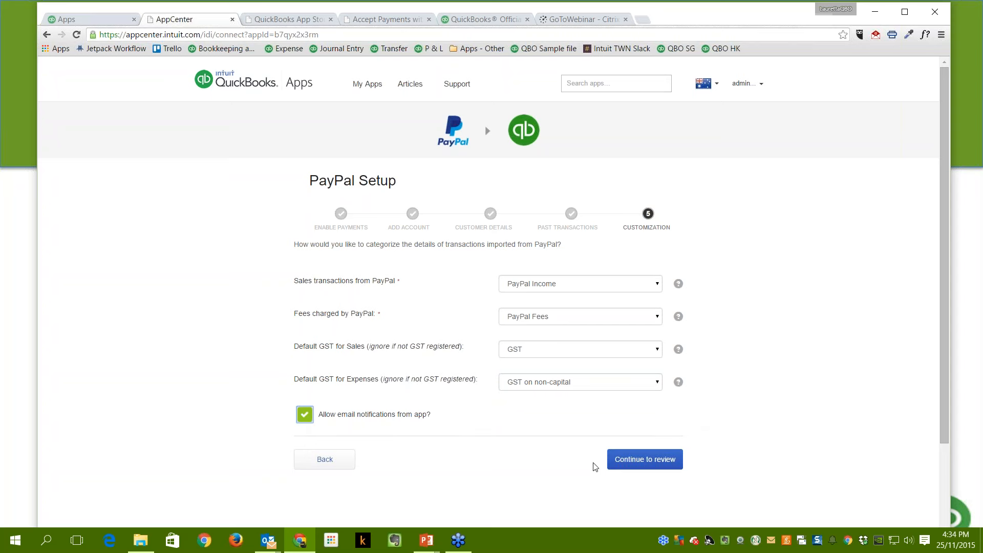
# Review the PayPal preferences summary and connect PayPal to QuickBooks.
pyautogui.click(631, 464)
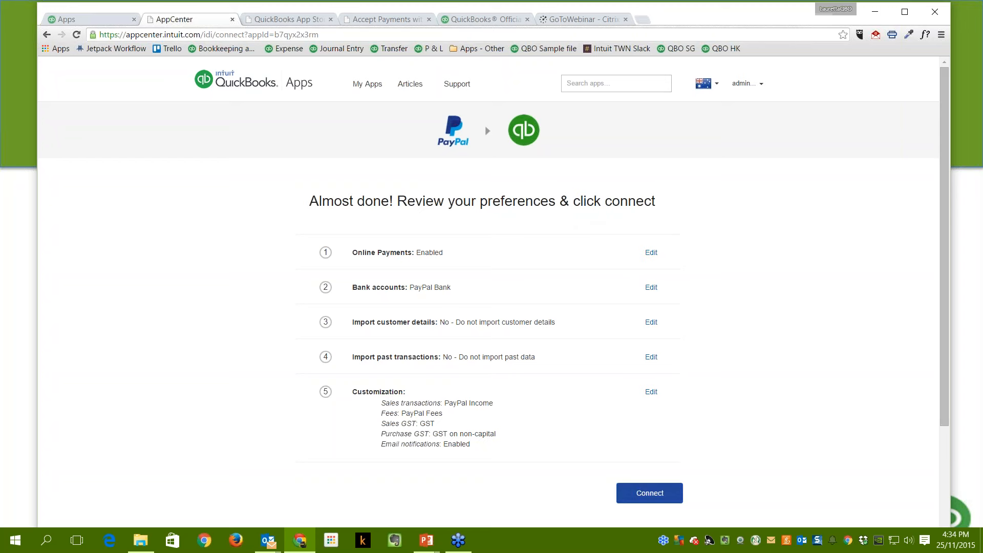
pyautogui.click(650, 493)
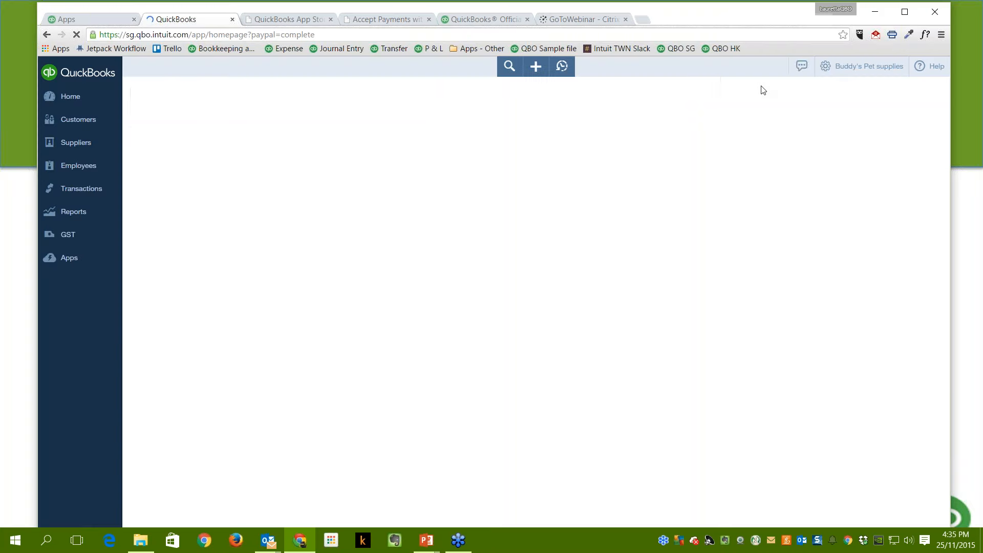
# Switch to the QuickBooks App Store page and scroll down its home page.
pyautogui.click(319, 18)
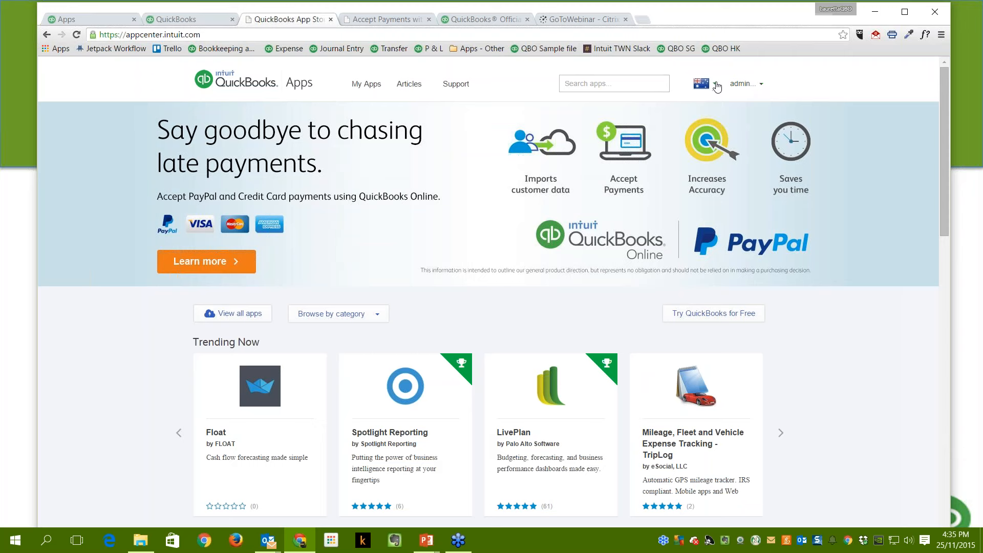
pyautogui.scroll(-4, 618, 310)
# Go to My Apps to see Accept Payments with PayPal connected for the company.
pyautogui.scroll(-13, 617, 310)
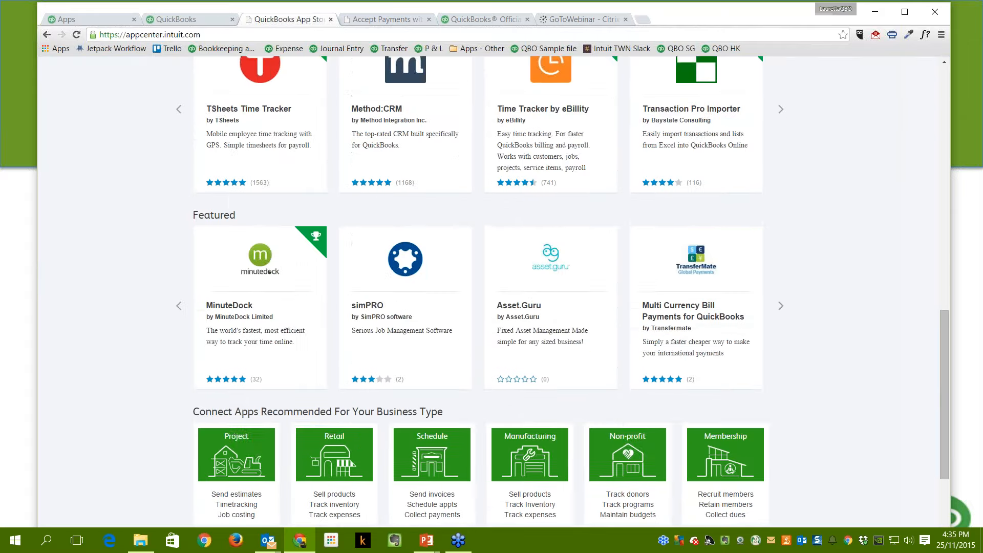
pyautogui.scroll(17, 621, 345)
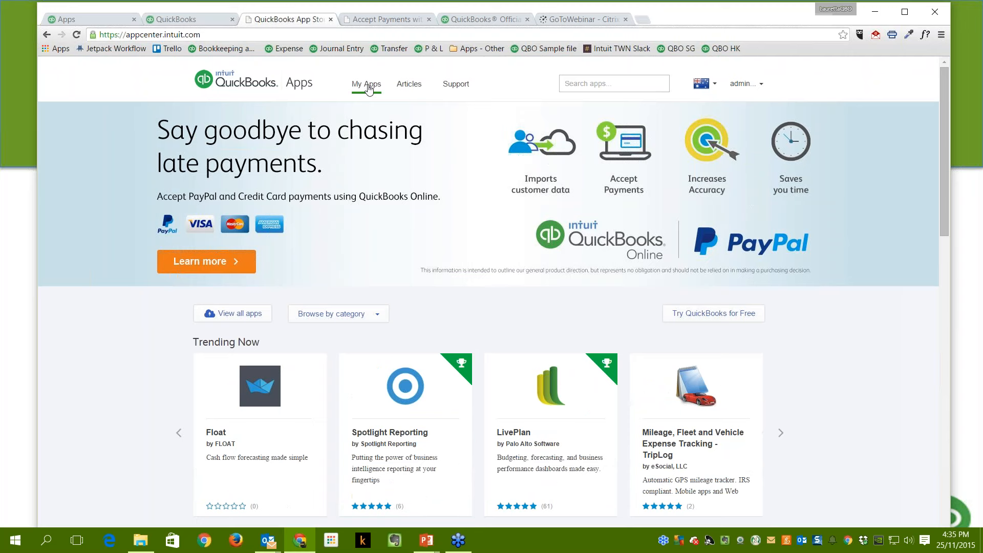
pyautogui.click(369, 87)
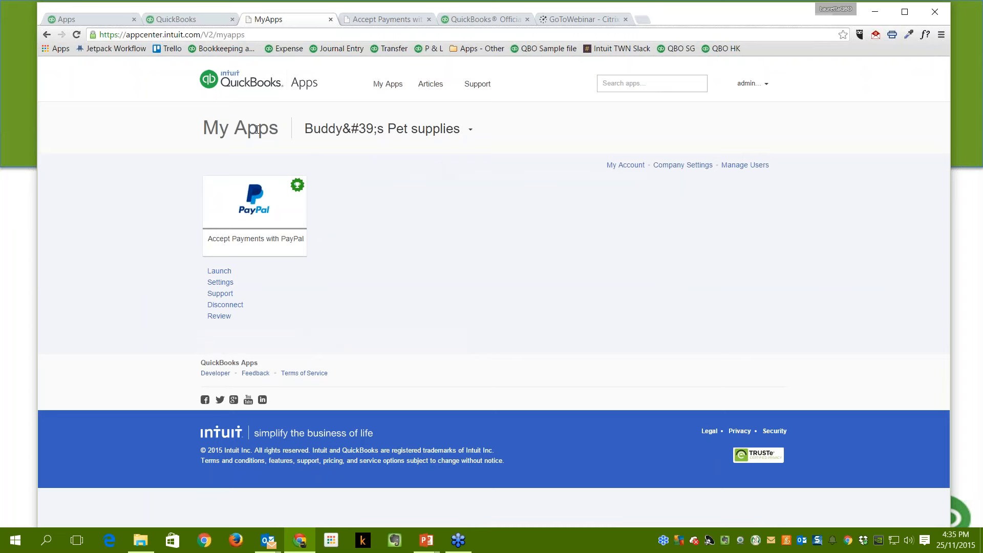
# Select Buddy's Pet supplies as the company and return to the QuickBooks Online dashboard.
pyautogui.click(470, 131)
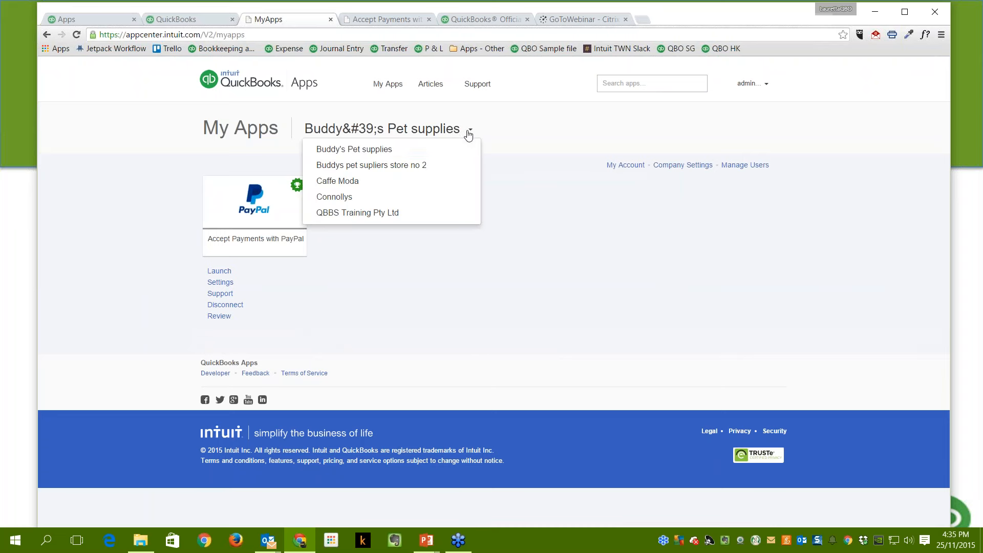
pyautogui.click(378, 150)
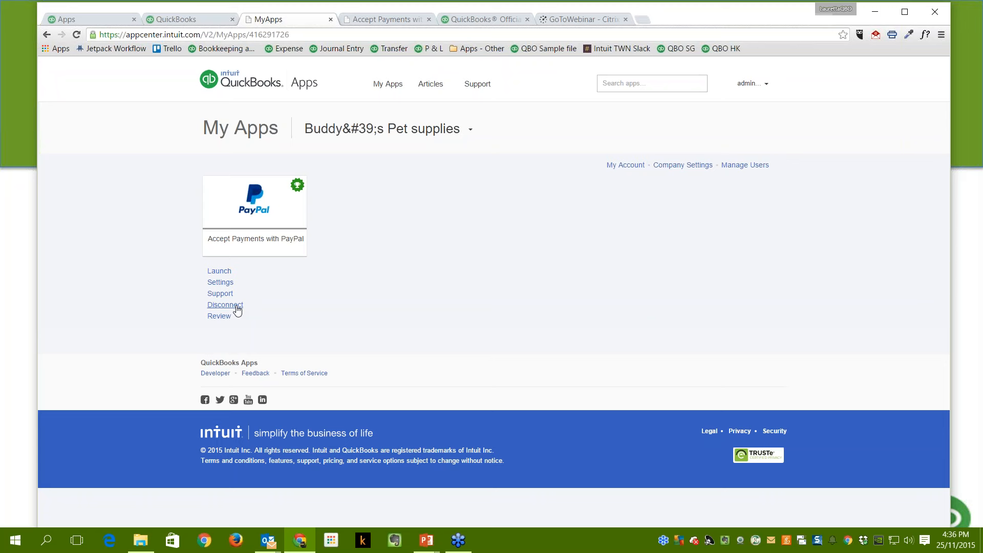
pyautogui.click(170, 21)
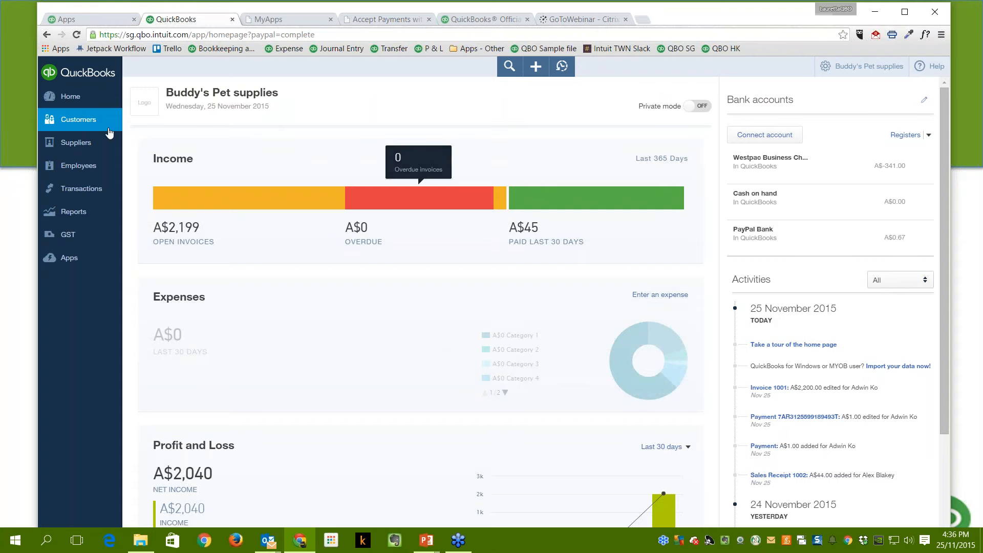
# From the Customers list, create a new blank invoice.
pyautogui.click(78, 120)
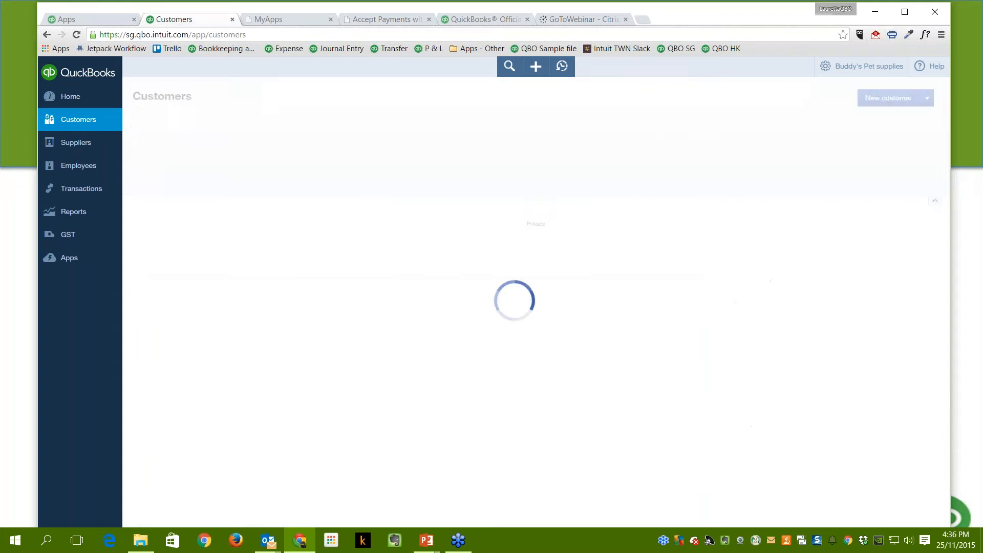
pyautogui.scroll(-1, 677, 426)
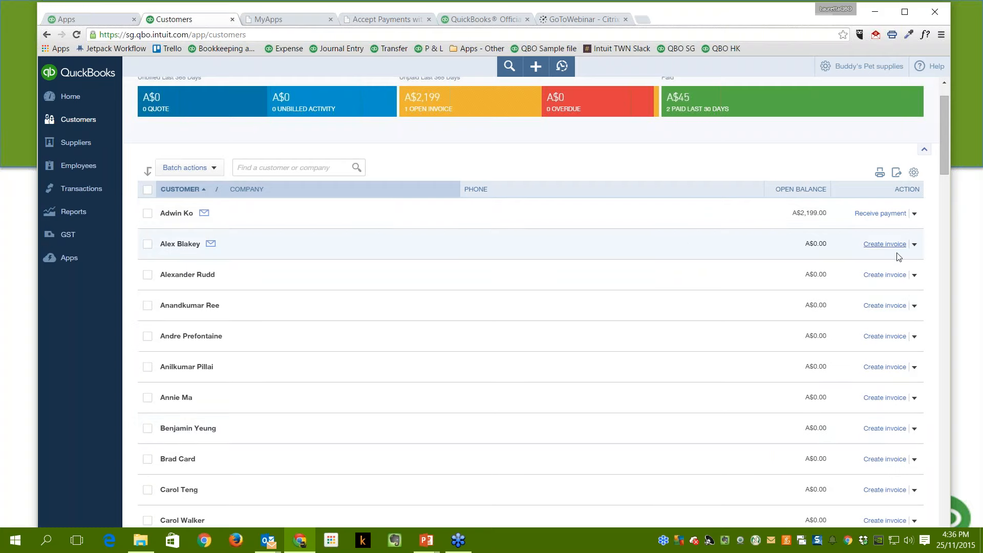
pyautogui.scroll(1, 670, 264)
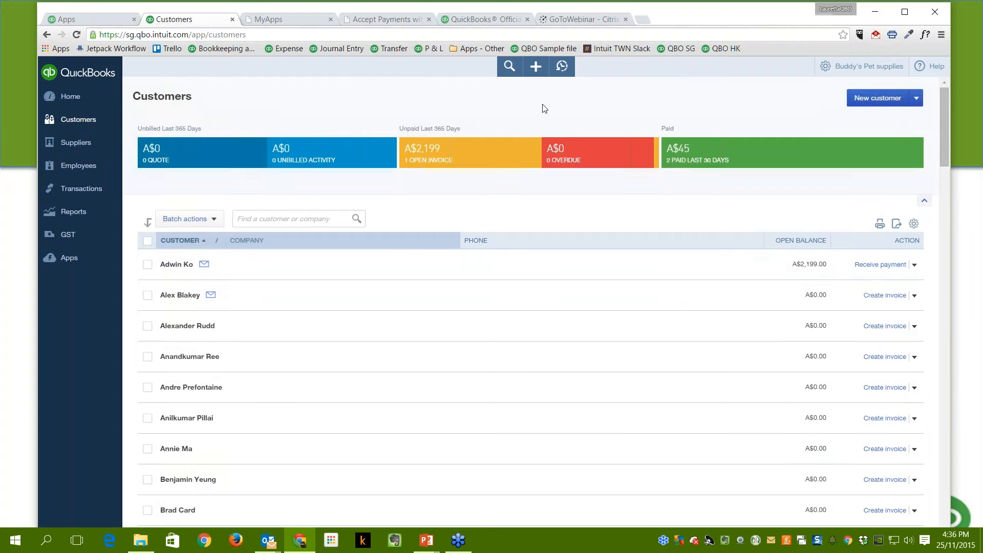
pyautogui.click(535, 68)
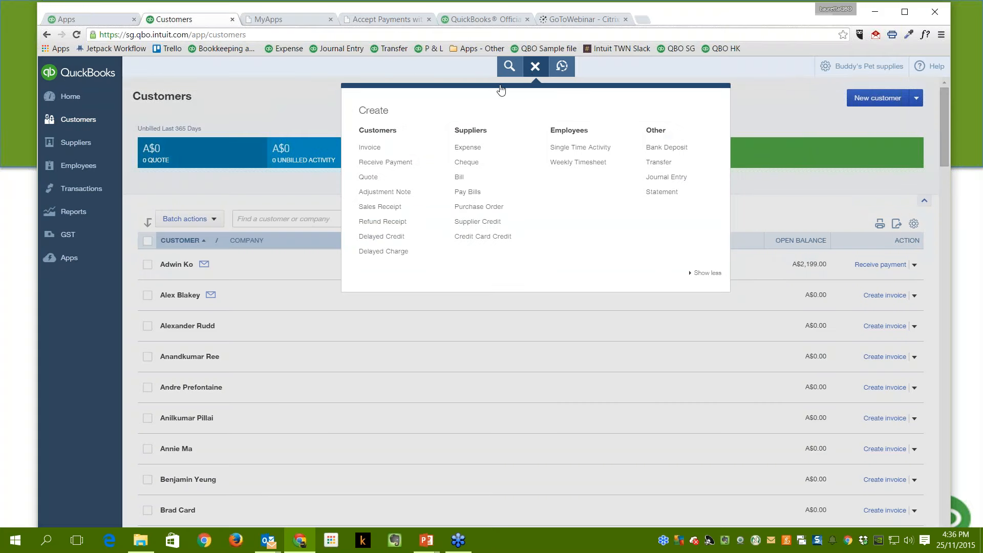
pyautogui.click(370, 147)
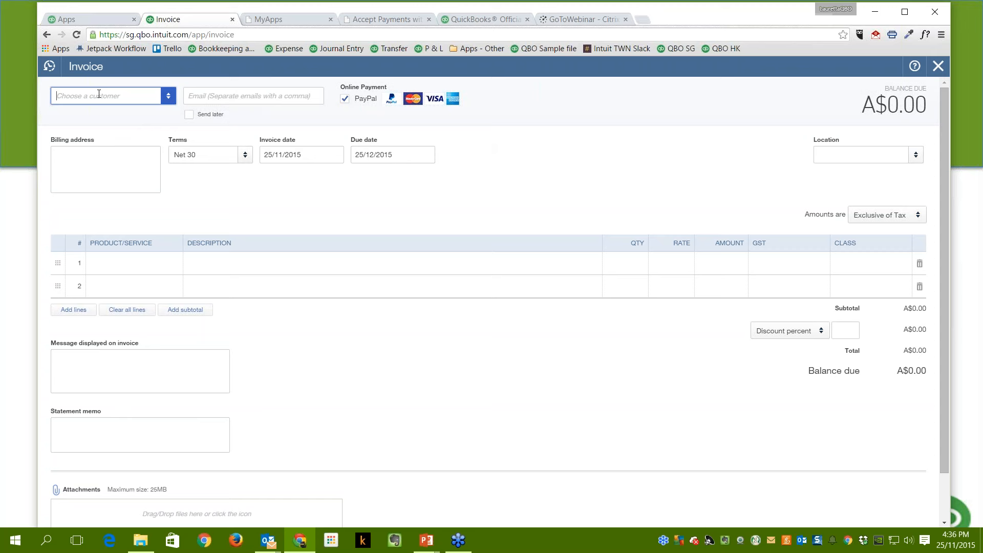
# Choose the customer and bill 2 Puppy - Beds Small at a rate of 20 on line 1.
pyautogui.click(99, 133)
pyautogui.click(176, 265)
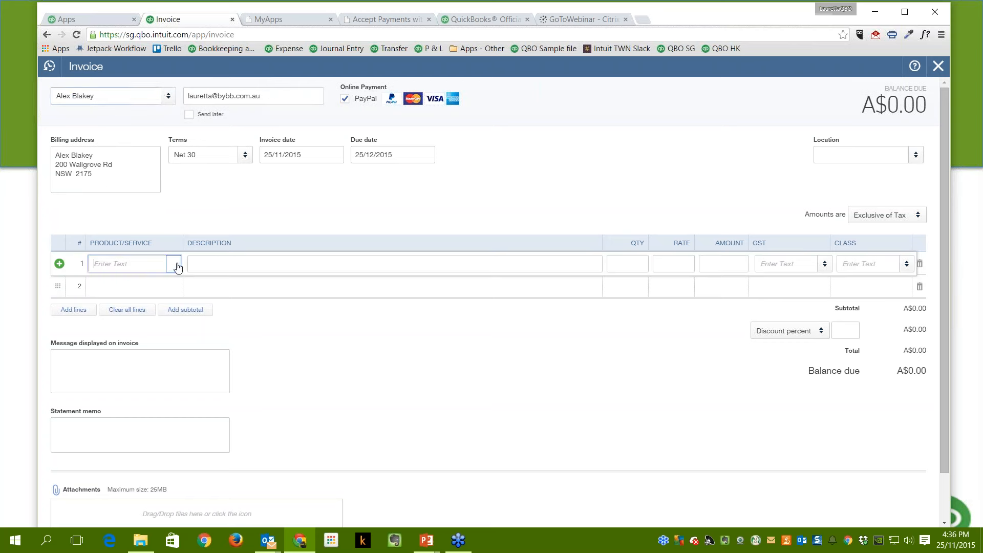
pyautogui.click(177, 267)
pyautogui.scroll(-2, 171, 341)
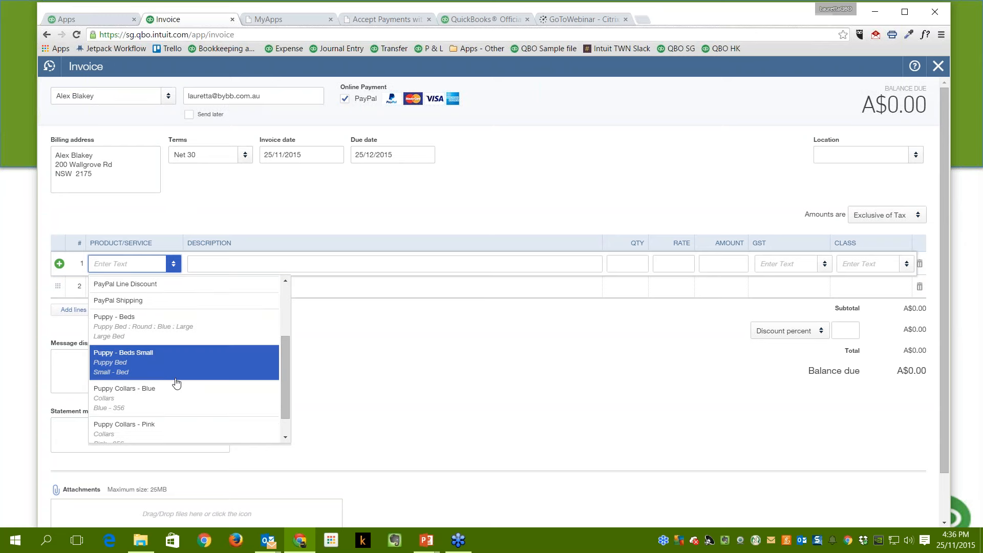
pyautogui.click(131, 373)
pyautogui.click(619, 262)
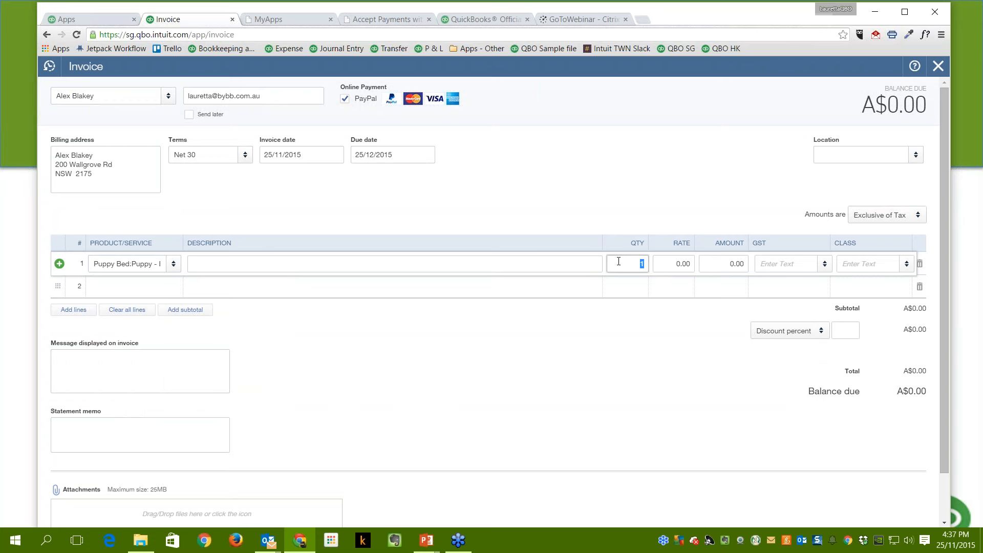
pyautogui.write('2')
pyautogui.press('Tab')
pyautogui.write('20')
pyautogui.press('Tab')
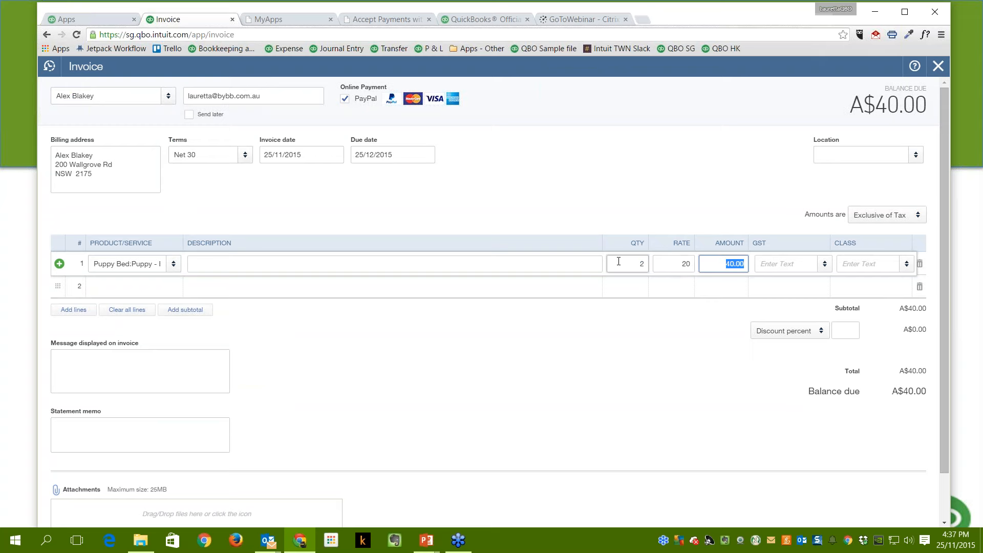
# Add a second line of 5 Puppy Collars - Blue at a rate of 10.
pyautogui.click(182, 291)
pyautogui.click(174, 288)
pyautogui.scroll(-3, 154, 390)
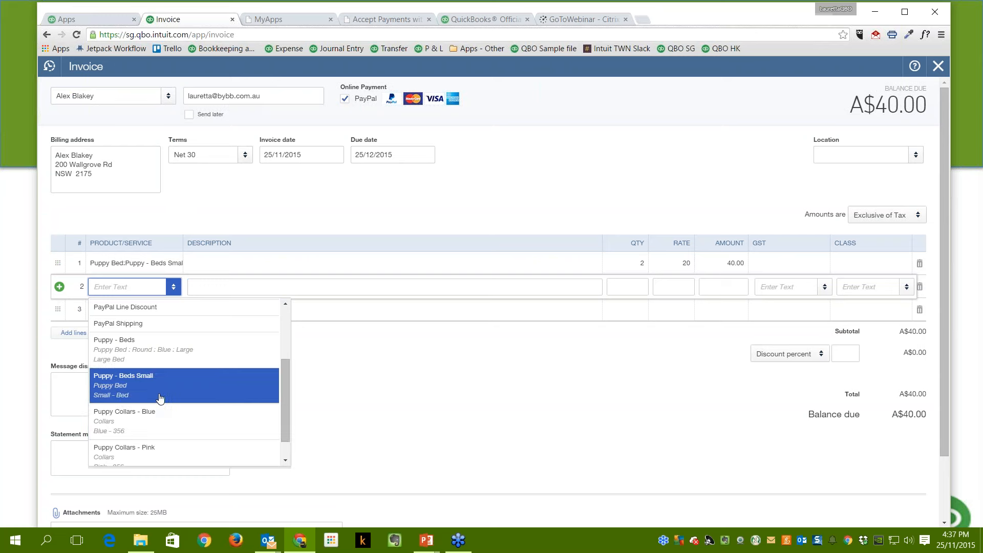
pyautogui.click(153, 428)
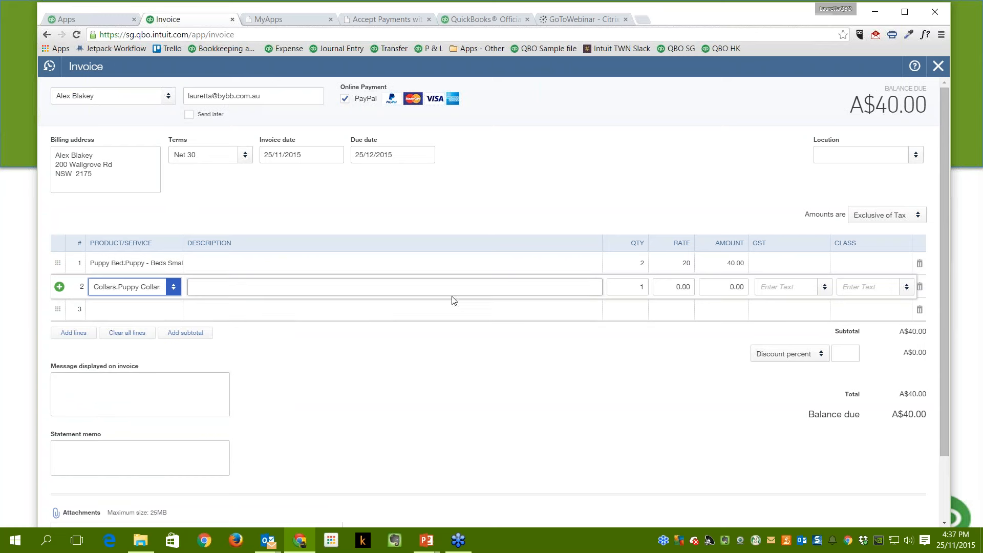
pyautogui.click(618, 293)
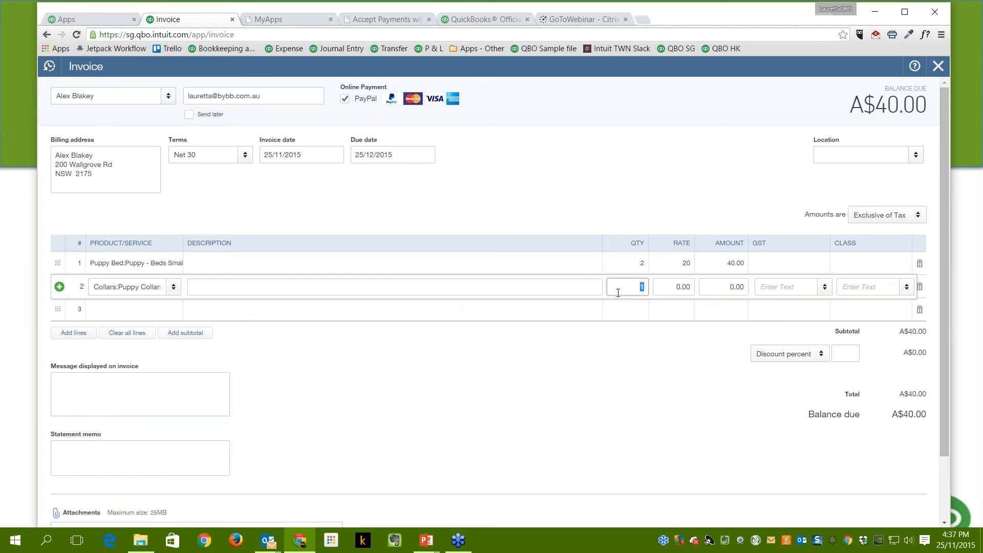
pyautogui.write('5')
pyautogui.press('Tab')
pyautogui.write('10')
pyautogui.press('Tab')
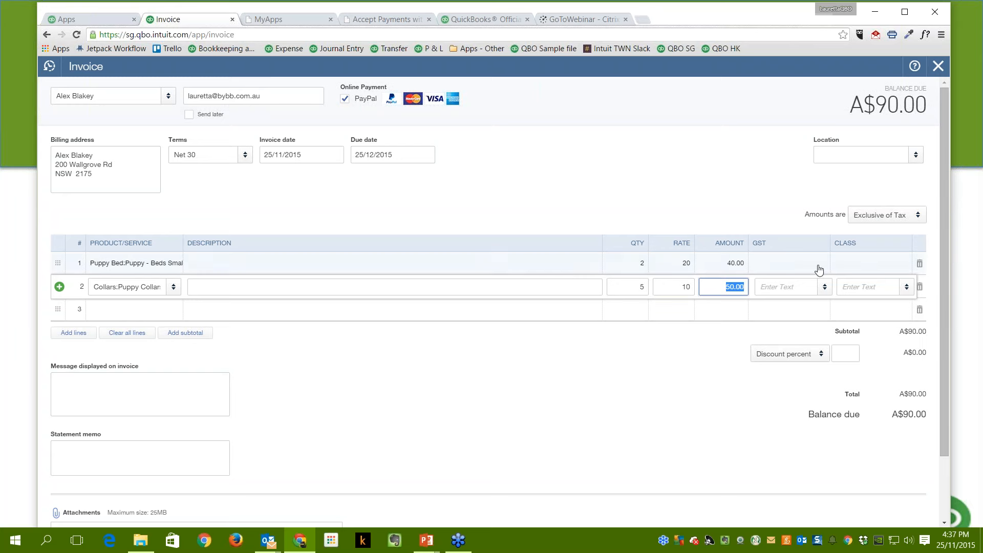
# Apply GST (10%) to both invoice lines.
pyautogui.click(819, 270)
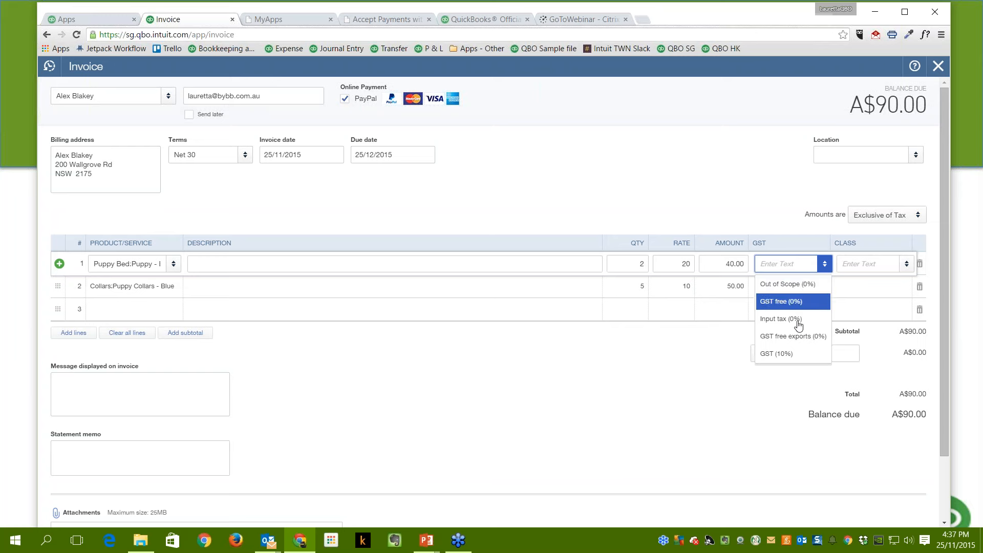
pyautogui.click(794, 353)
pyautogui.click(820, 287)
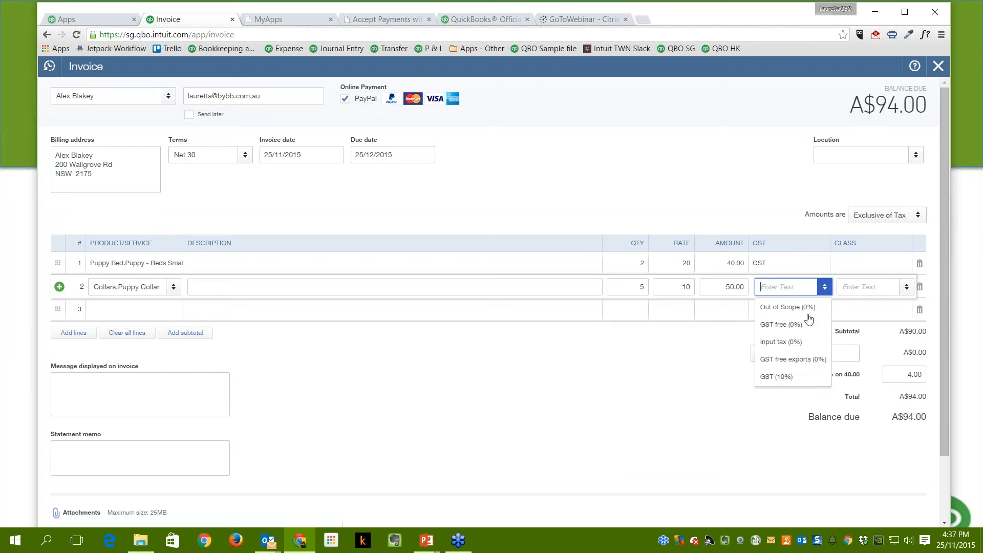
pyautogui.click(777, 377)
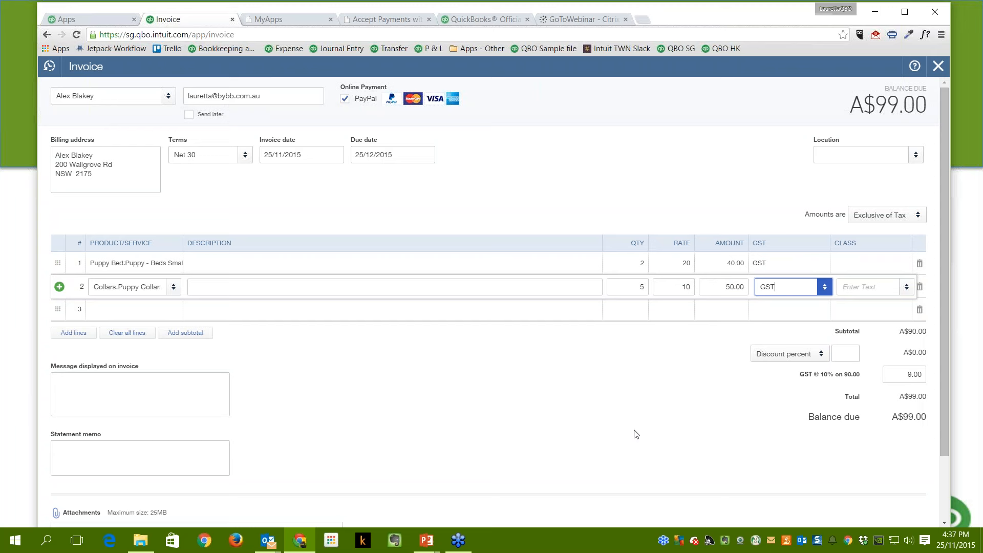
# Toggle PayPal online payment off and back on, then maximise the browser window.
pyautogui.click(344, 100)
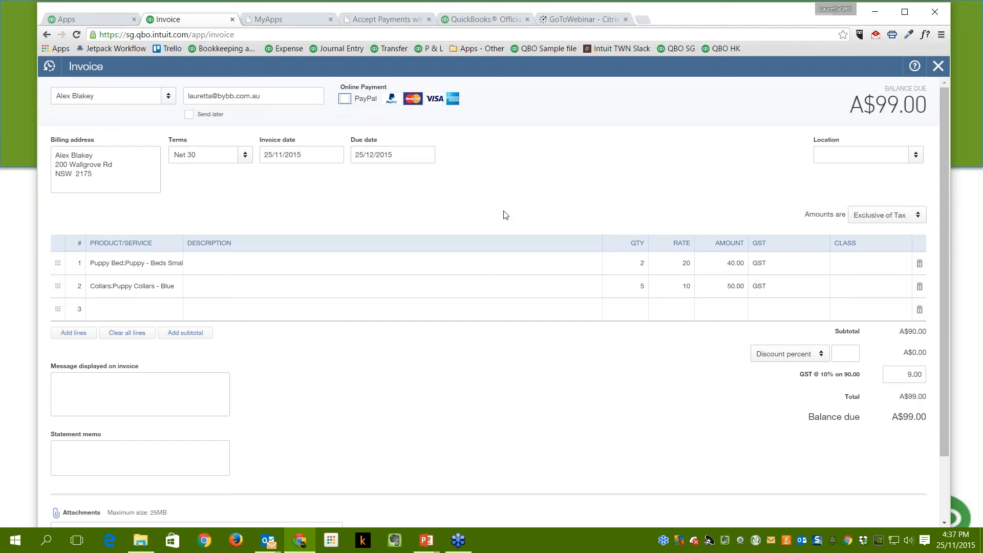
pyautogui.click(345, 99)
pyautogui.scroll(-3, 877, 504)
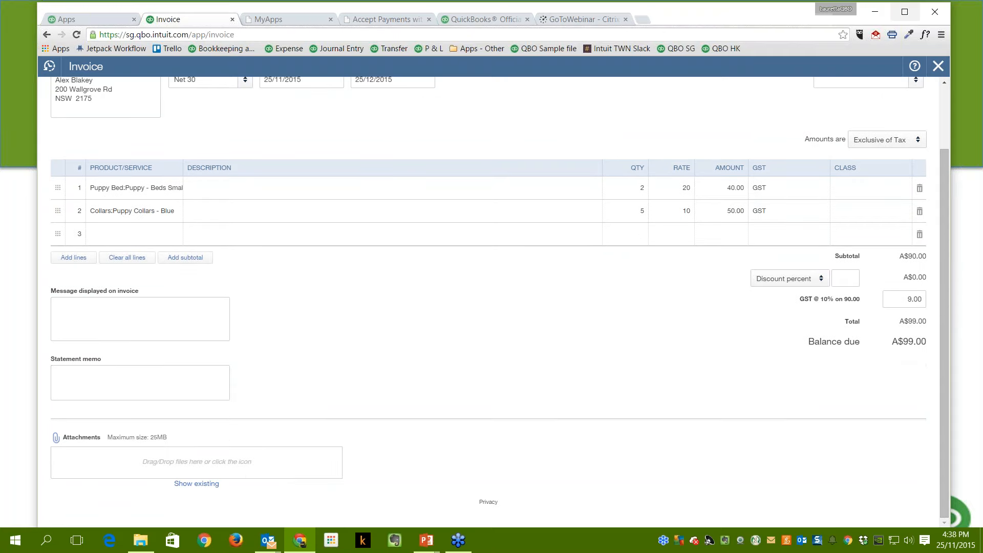
pyautogui.click(905, 11)
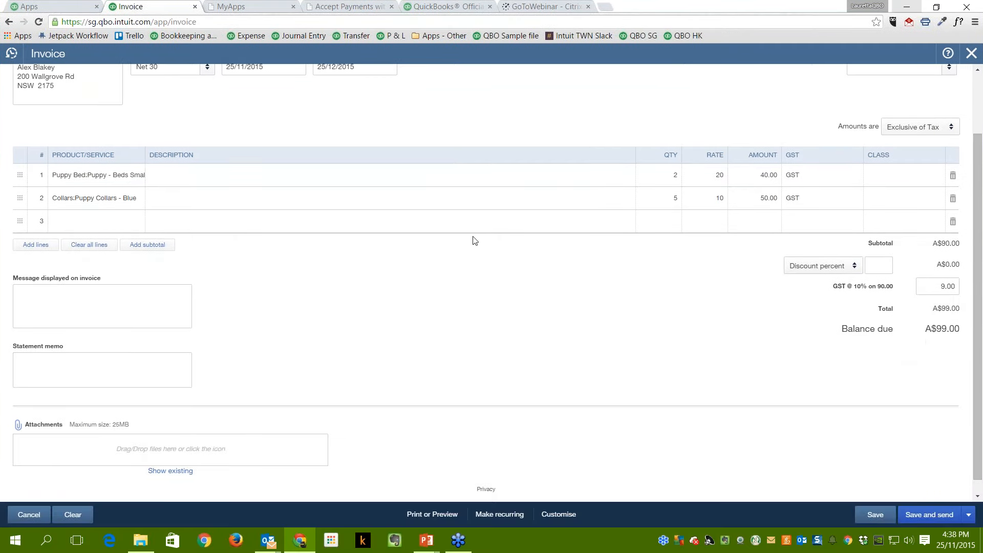
pyautogui.scroll(3, 475, 240)
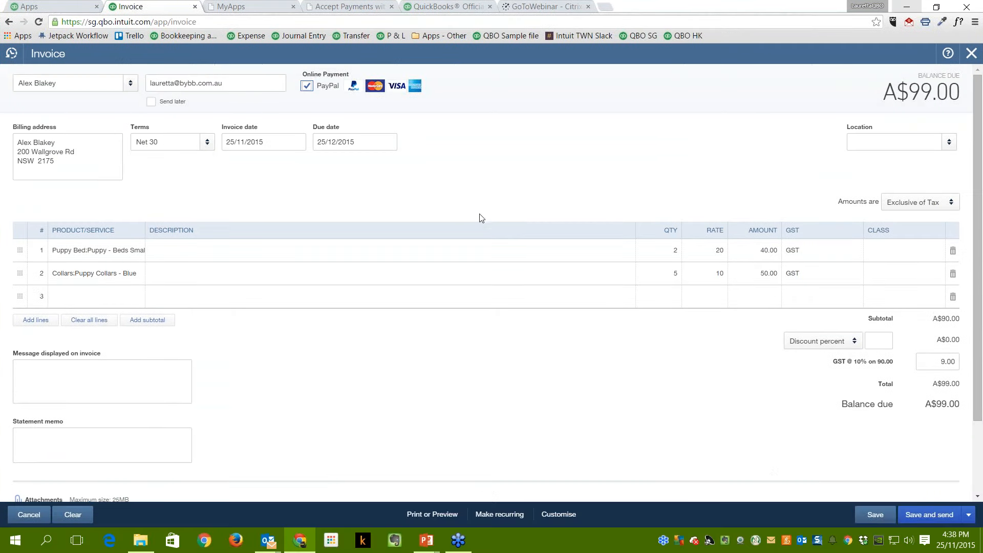
# Correct the domain of the customer's email address on invoice 1003.
pyautogui.click(927, 517)
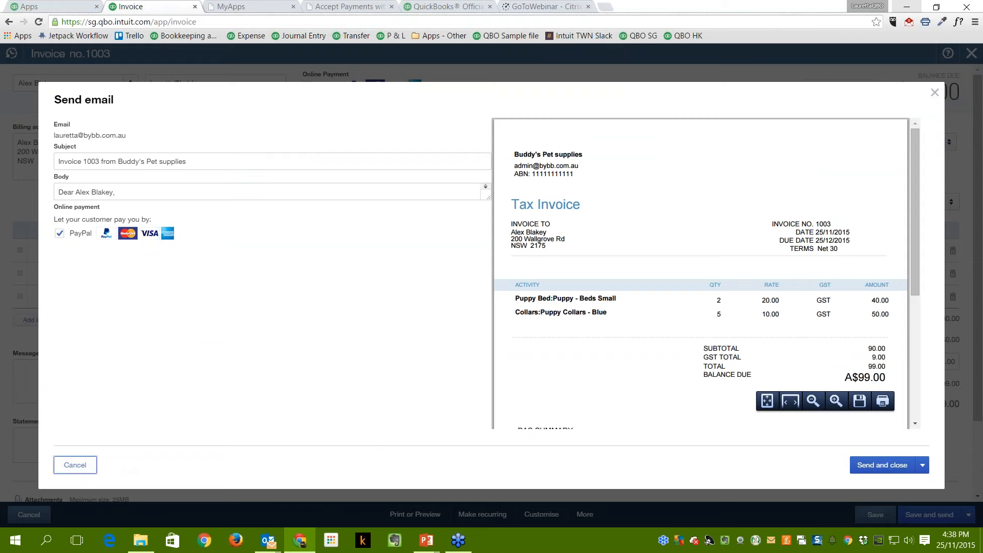
pyautogui.click(76, 465)
pyautogui.tripleClick(198, 86)
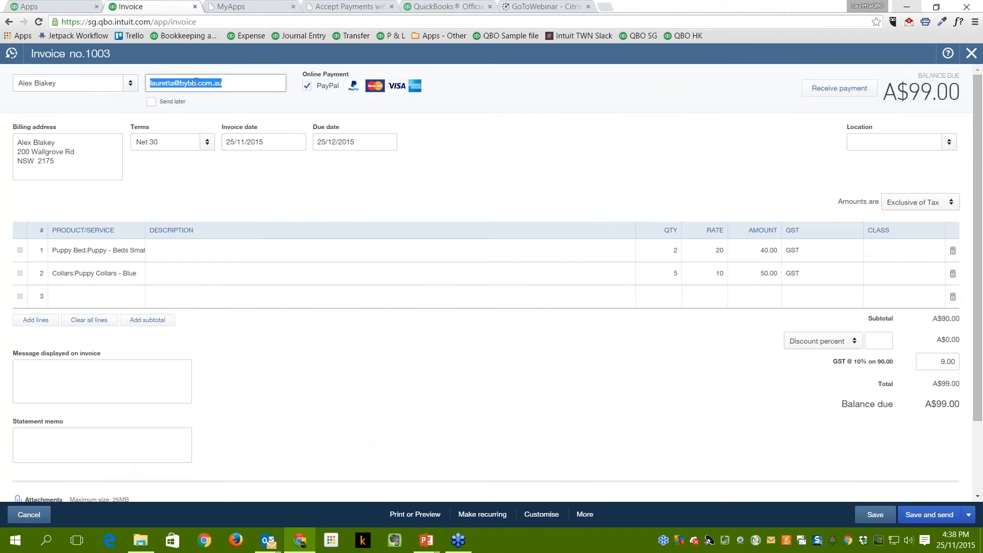
pyautogui.click(195, 83)
pyautogui.press('BackSpace')
pyautogui.press('BackSpace')
pyautogui.press('BackSpace')
pyautogui.press('BackSpace')
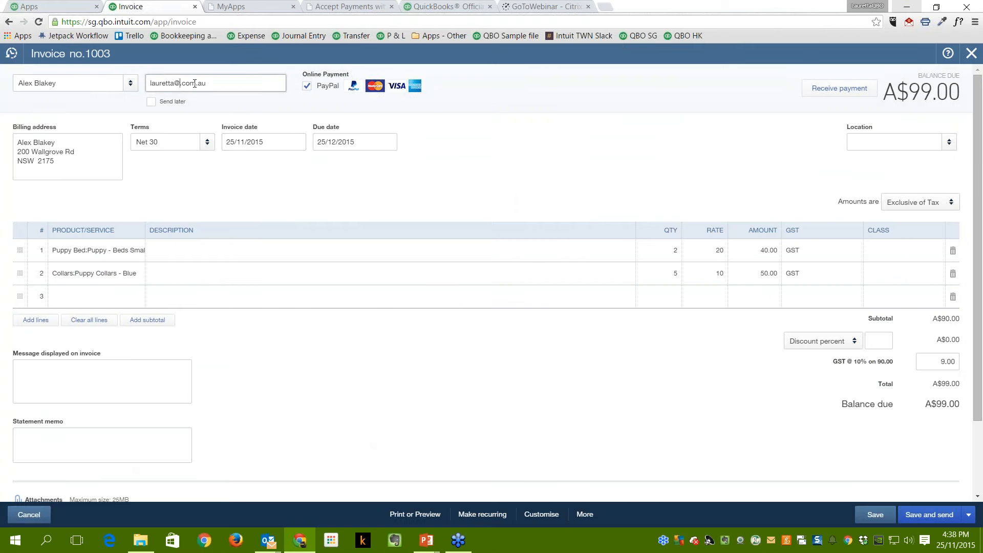
pyautogui.write('qbbs')
pyautogui.press('Tab')
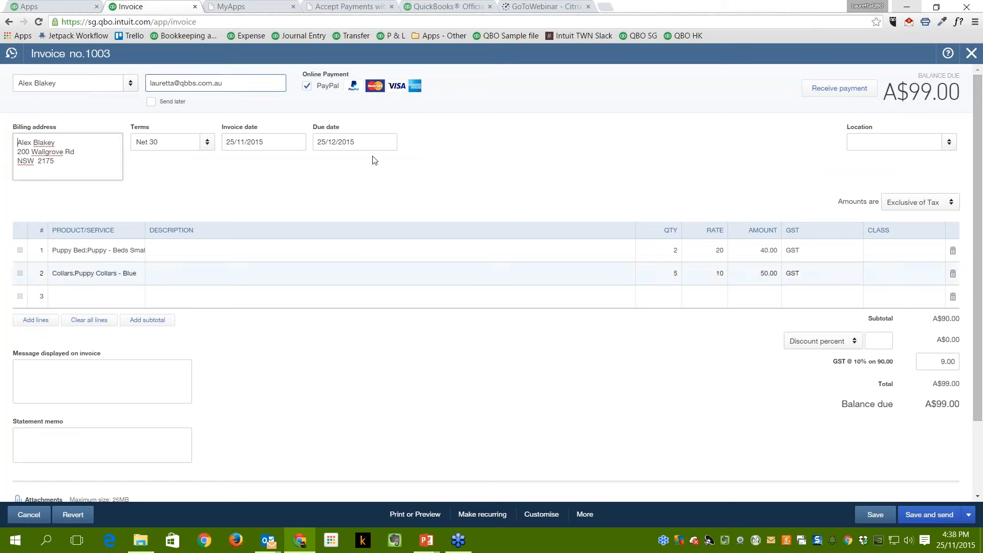
# Save and send invoice 1003 again, keeping PayPal payment enabled in the email.
pyautogui.click(921, 519)
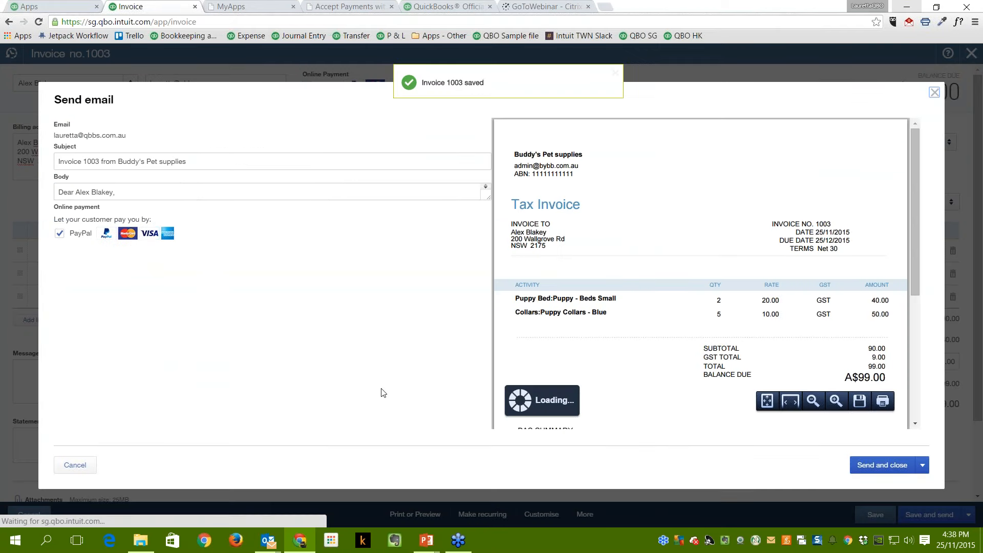
pyautogui.click(60, 235)
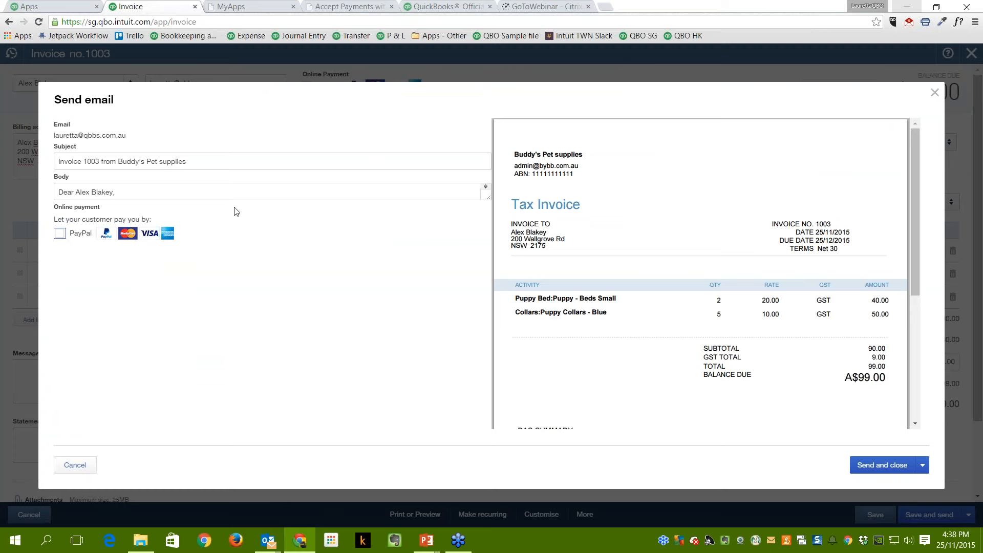
pyautogui.click(61, 234)
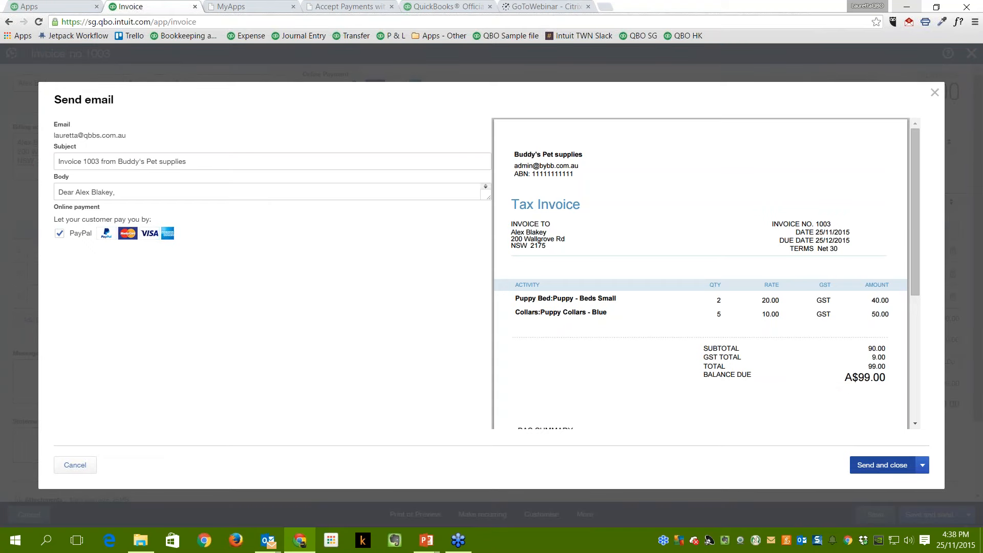
# Send the invoice 1003 email and switch to the Outlook inbox.
pyautogui.click(882, 465)
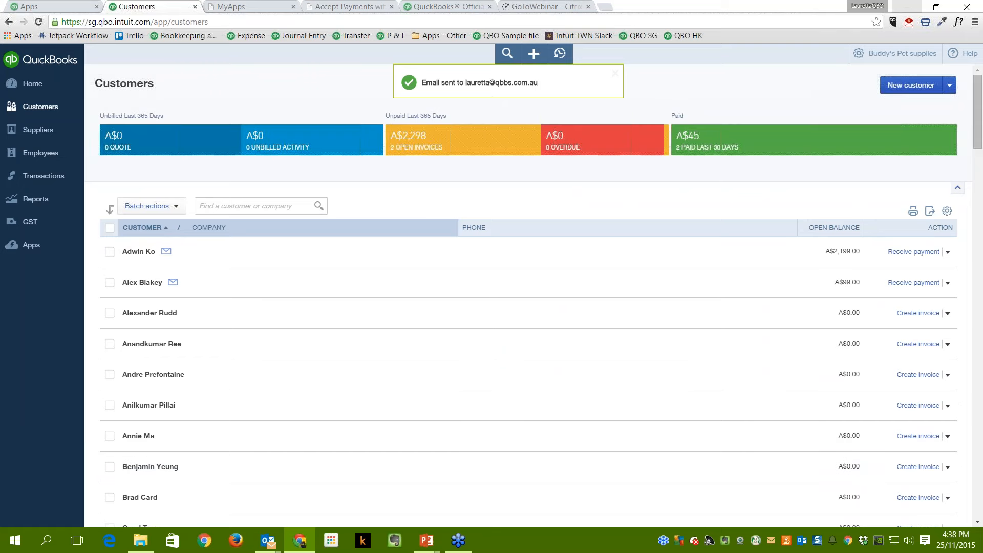
pyautogui.moveTo(269, 544)
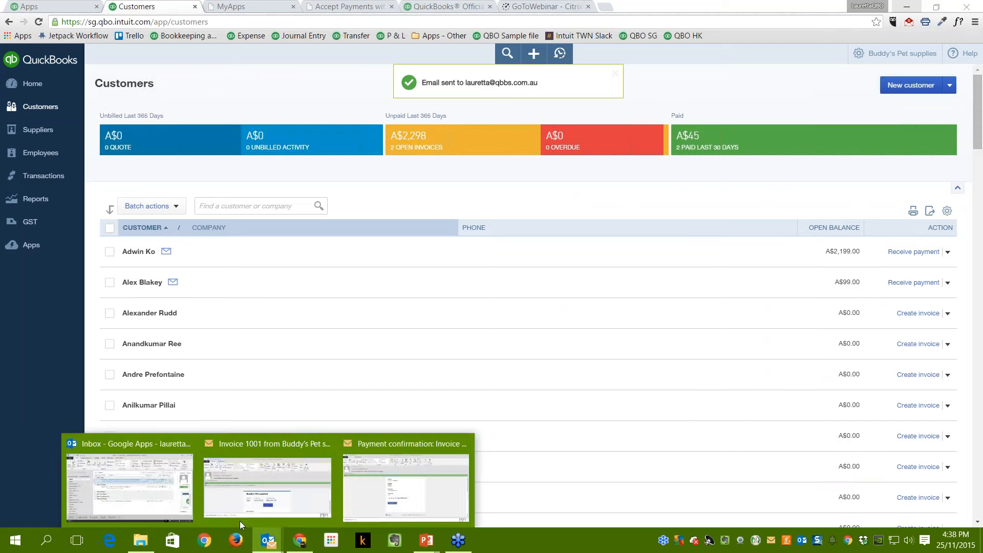
pyautogui.click(165, 494)
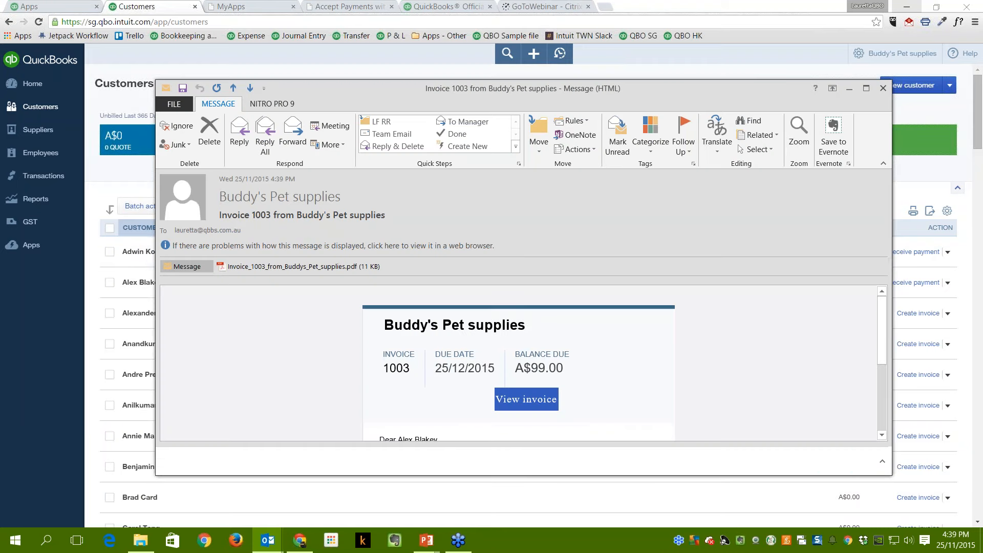
# Maximise the received Invoice 1003 message and open its PDF attachment.
pyautogui.scroll(-5, 734, 355)
pyautogui.scroll(5, 789, 308)
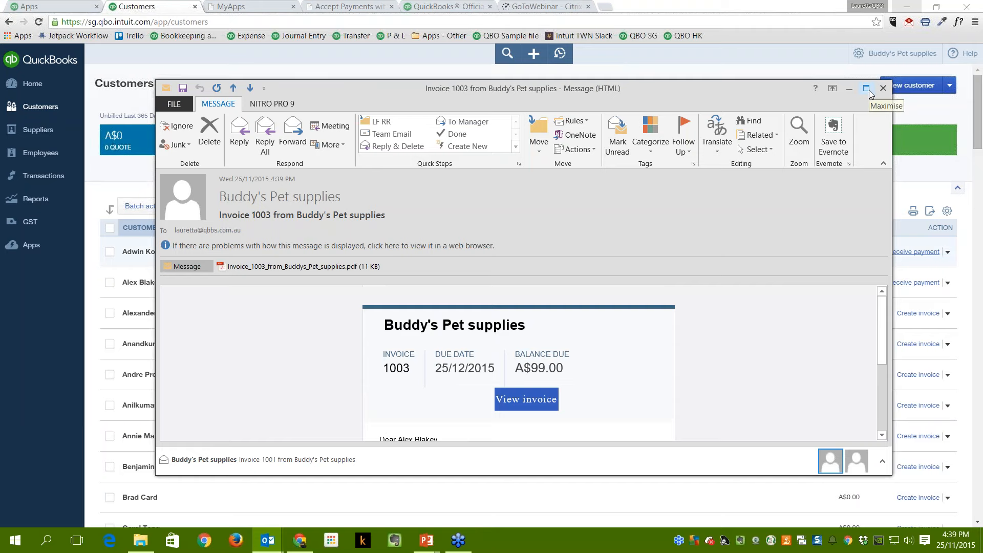
pyautogui.click(868, 89)
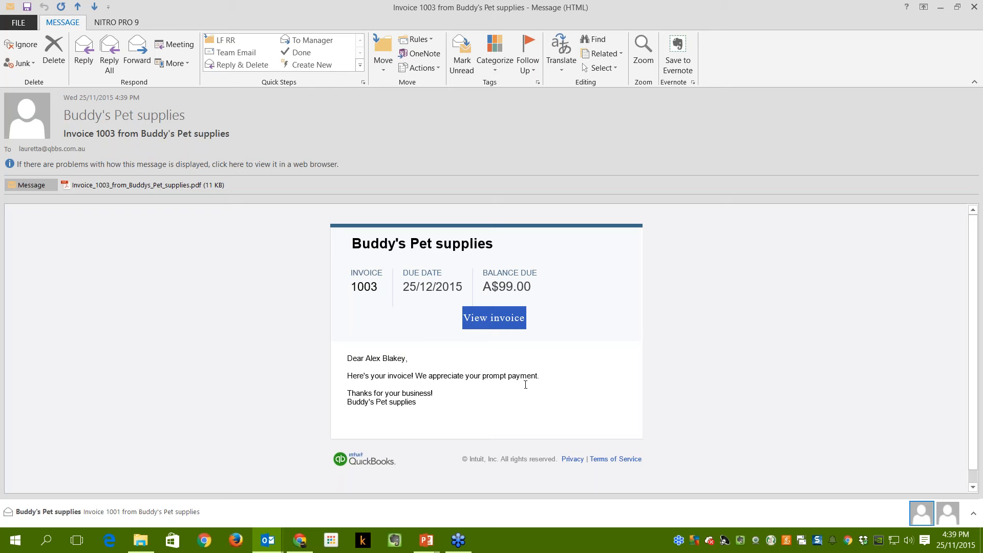
pyautogui.doubleClick(171, 185)
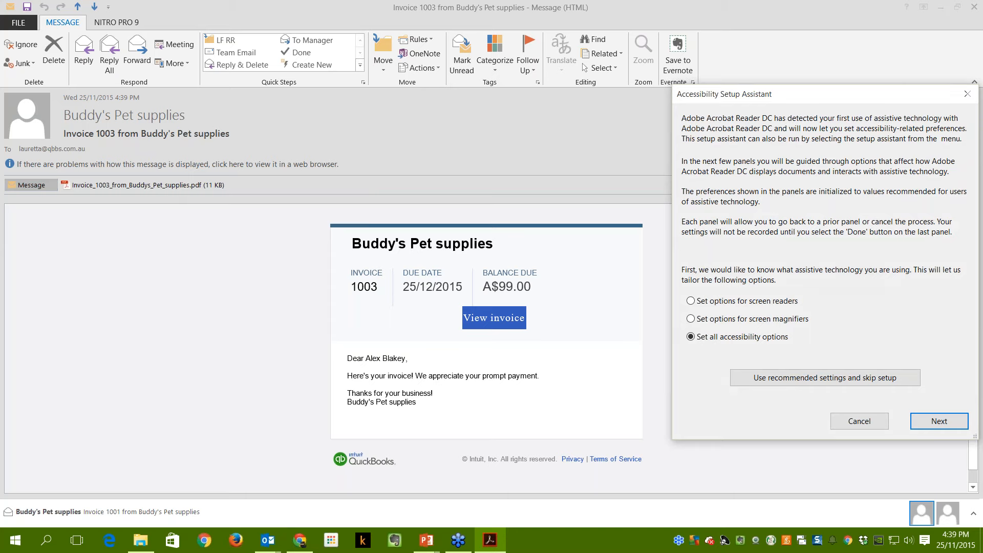
# Dismiss Acrobat's accessibility prompts, review the A$99.00 invoice PDF, then close Reader.
pyautogui.click(883, 423)
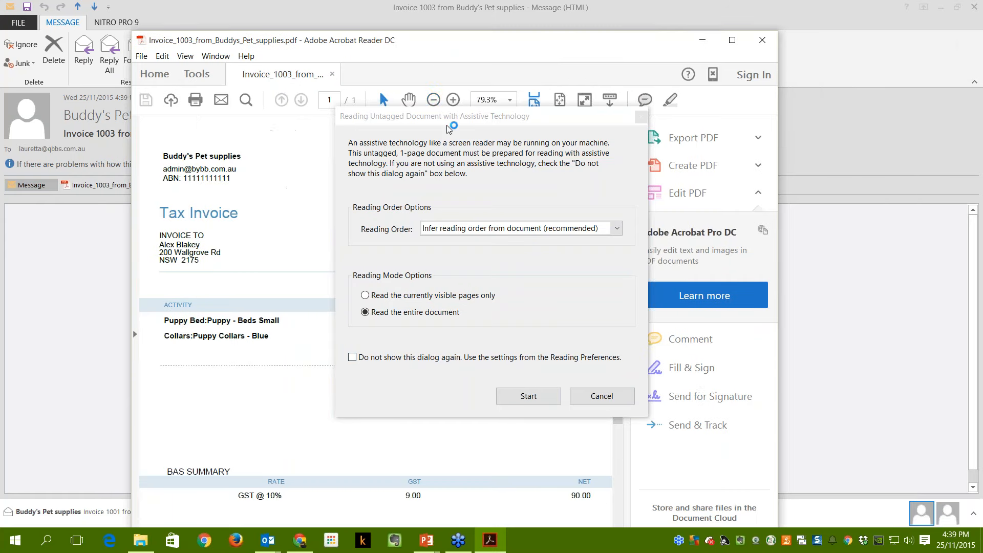
pyautogui.click(597, 399)
pyautogui.moveTo(430, 49); pyautogui.dragTo(462, 20)
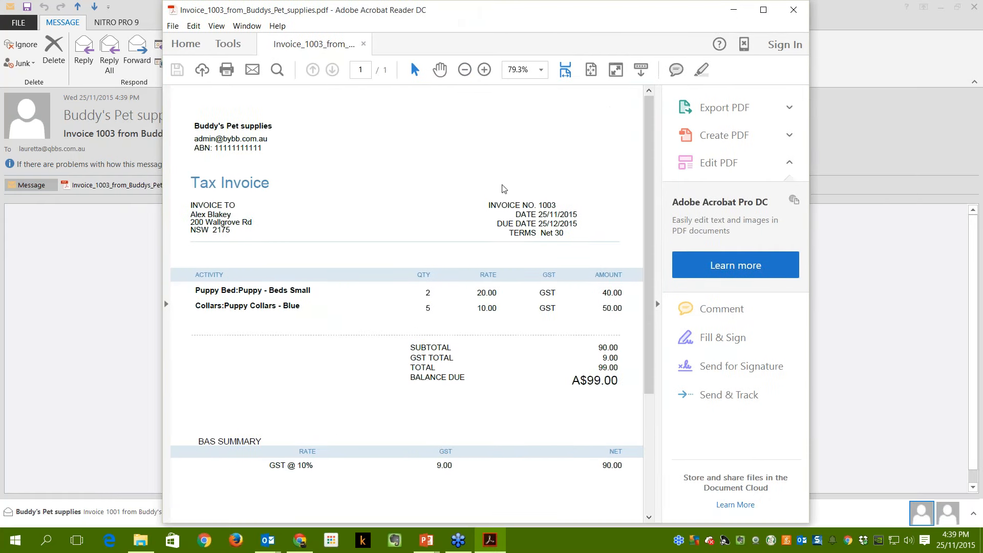
pyautogui.scroll(-3, 533, 357)
pyautogui.scroll(-1, 549, 399)
pyautogui.scroll(3, 522, 369)
pyautogui.scroll(-2, 536, 435)
pyautogui.scroll(2, 539, 438)
pyautogui.scroll(-2, 402, 328)
pyautogui.scroll(2, 441, 427)
pyautogui.click(794, 10)
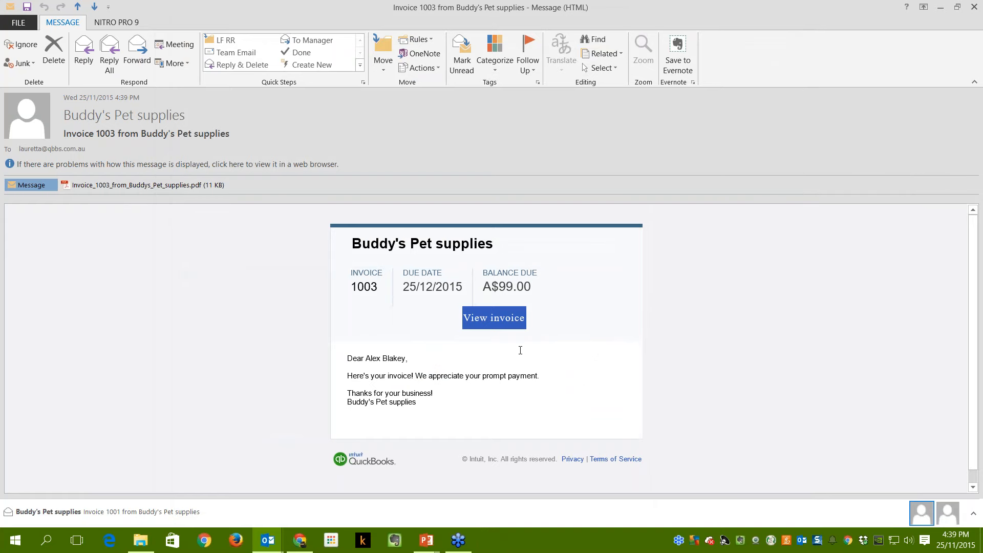
# View invoice 1003 online from the email and choose Pay now.
pyautogui.click(499, 321)
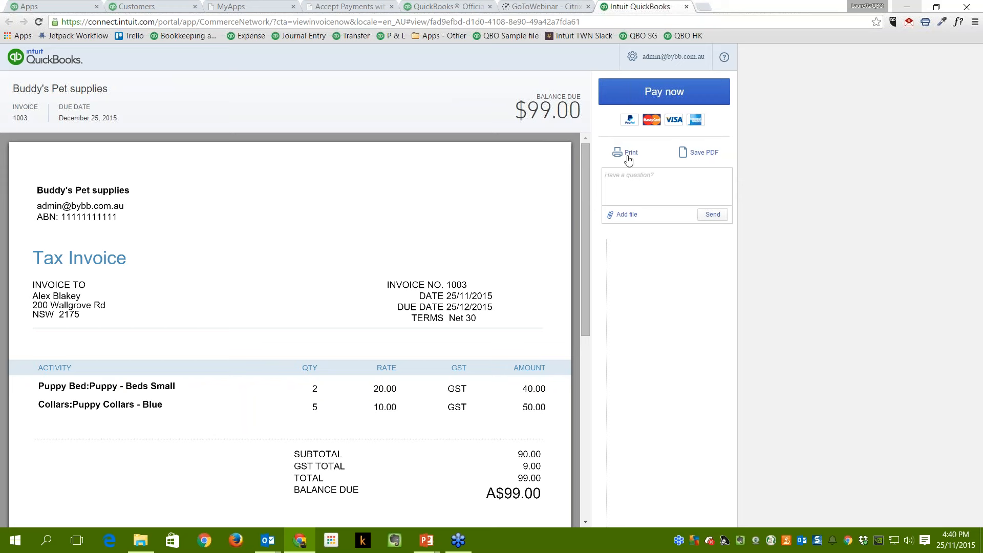
pyautogui.click(671, 92)
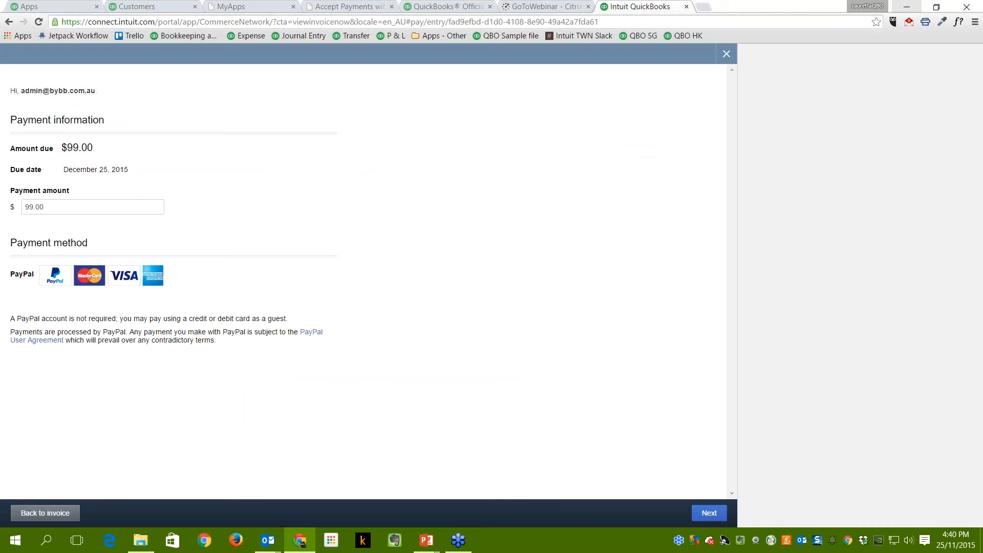
# Change the payment amount from 99.00 to 1.00 and proceed to Pay with PayPal.
pyautogui.click(57, 210)
pyautogui.hotkey('ctrl', 'a')
pyautogui.write('1.00')
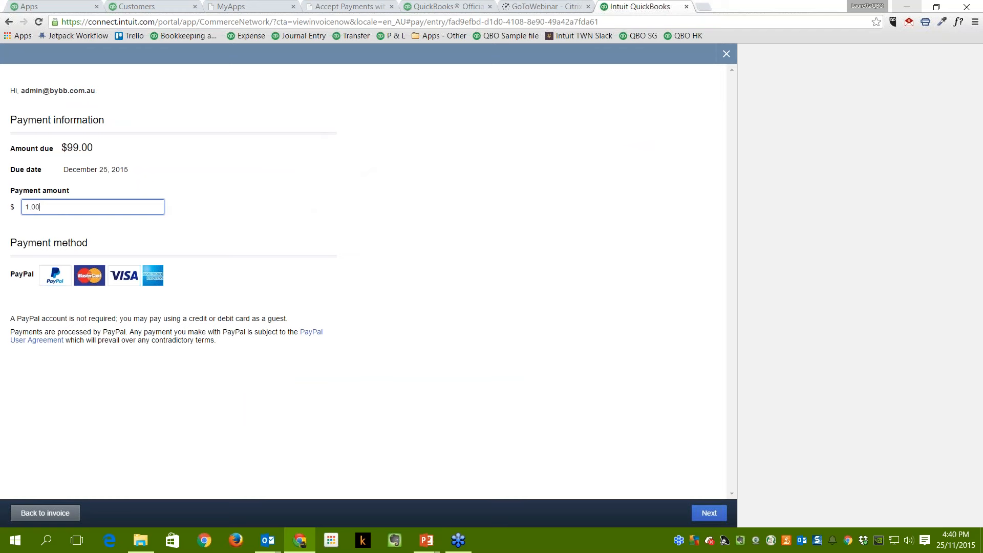
pyautogui.press('Tab')
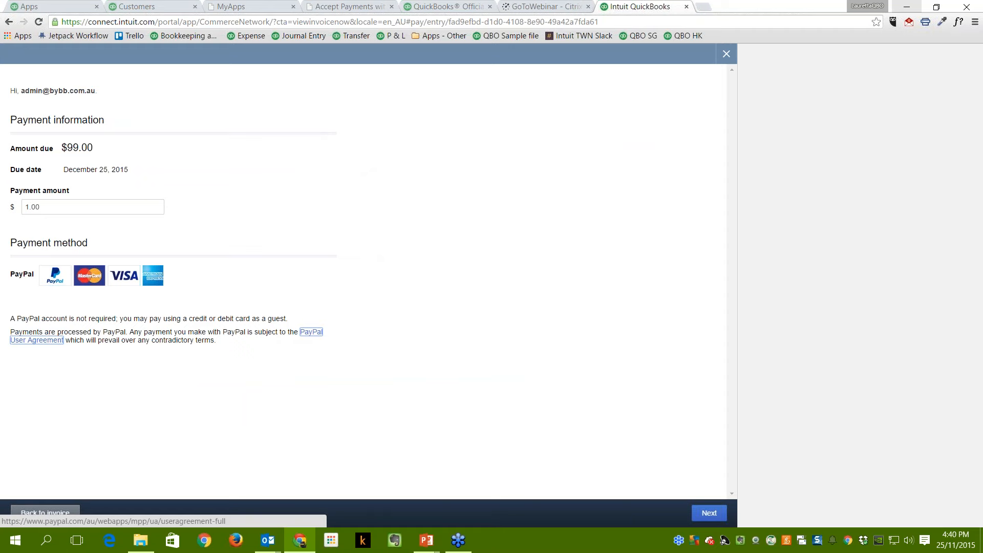
pyautogui.click(702, 519)
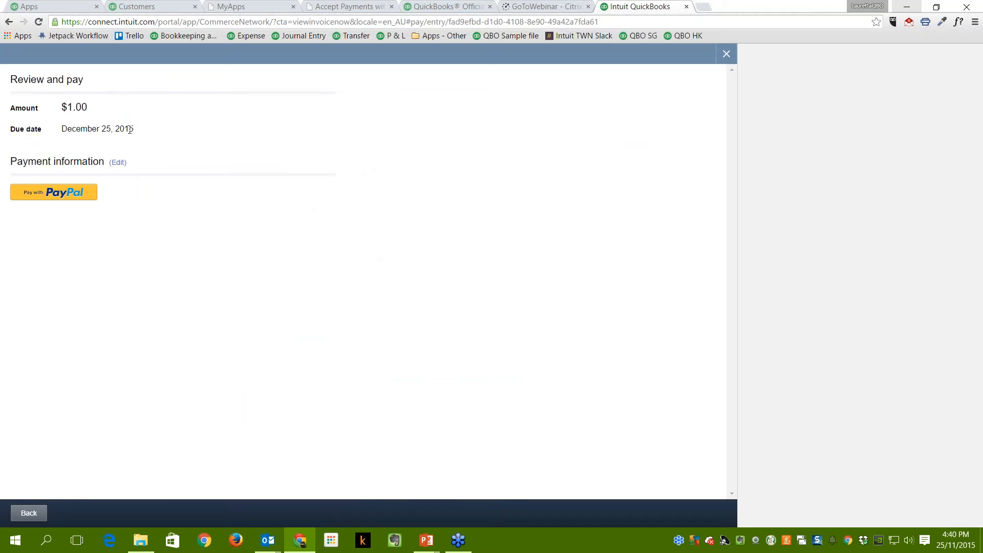
pyautogui.click(53, 192)
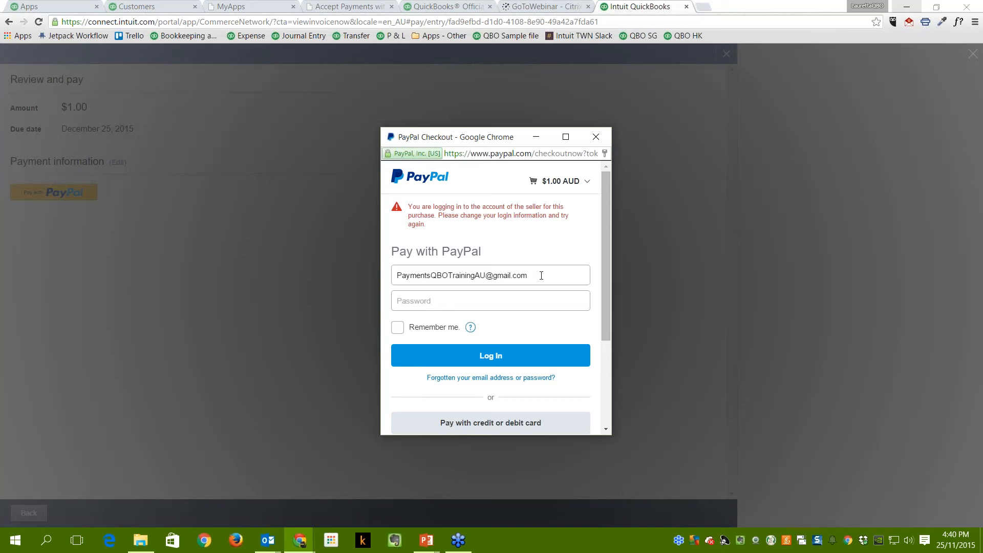
# Replace the PayPal email with the saved autofill suggestion, enter the password and log in.
pyautogui.moveTo(541, 275); pyautogui.dragTo(358, 273)
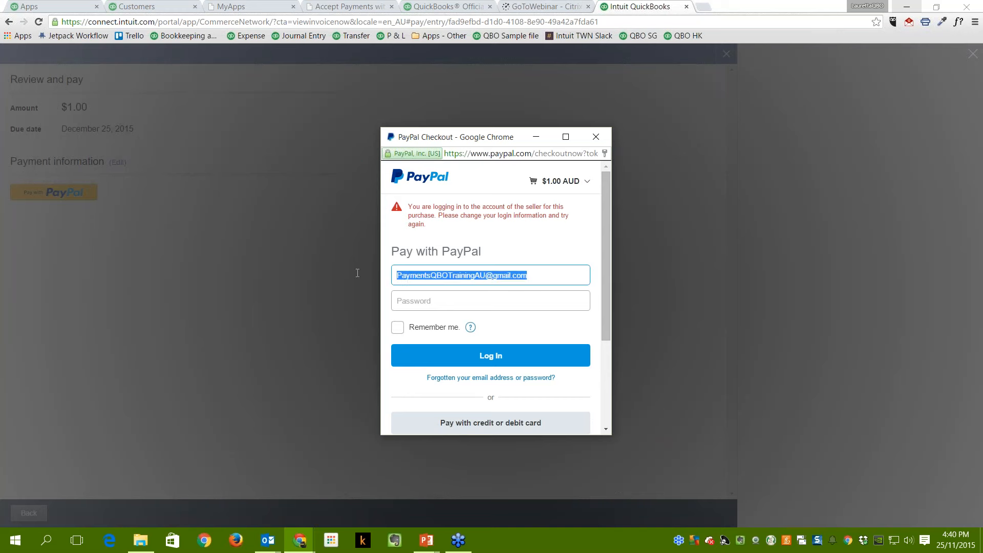
pyautogui.press('BackSpace')
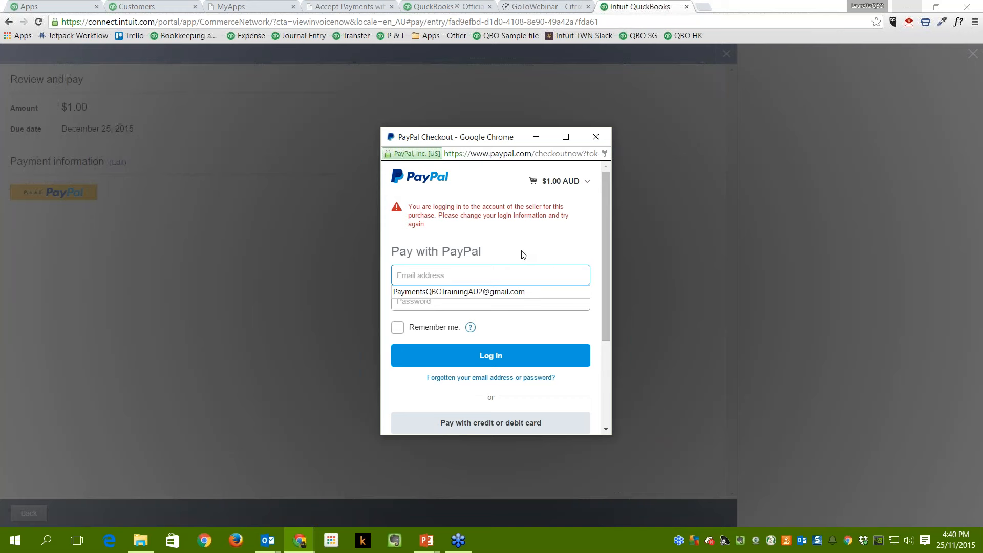
pyautogui.press('Down')
pyautogui.press('Return')
pyautogui.press('Tab')
pyautogui.press('BackSpace')
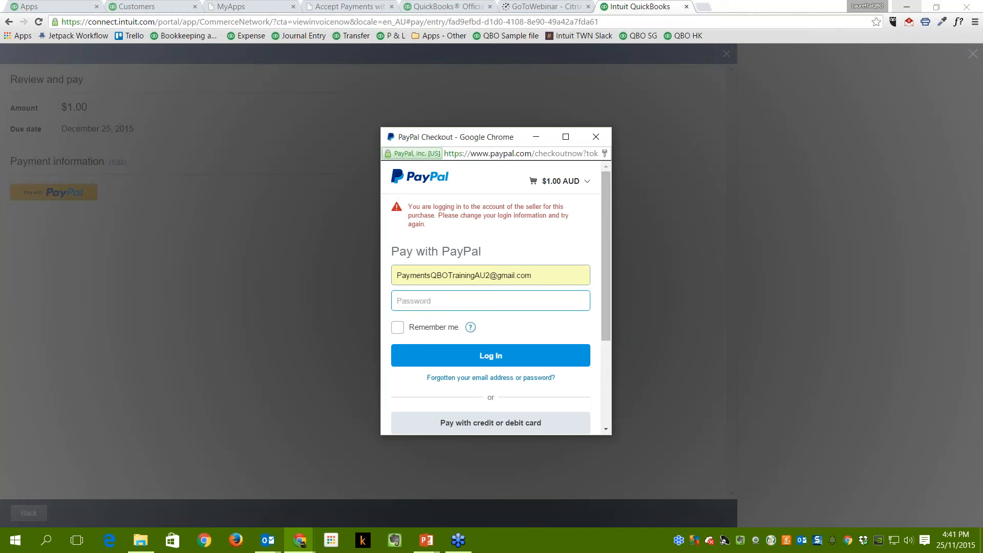
pyautogui.write('•••••••••••••••')
pyautogui.click(463, 356)
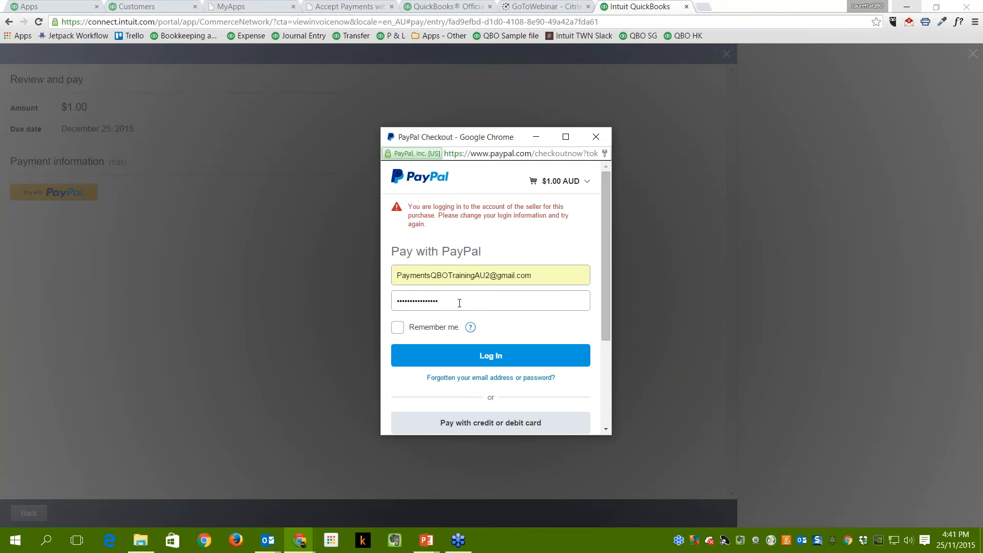
# Retype the PayPal password, retry the login, and start editing the email.
pyautogui.moveTo(460, 303); pyautogui.dragTo(348, 294)
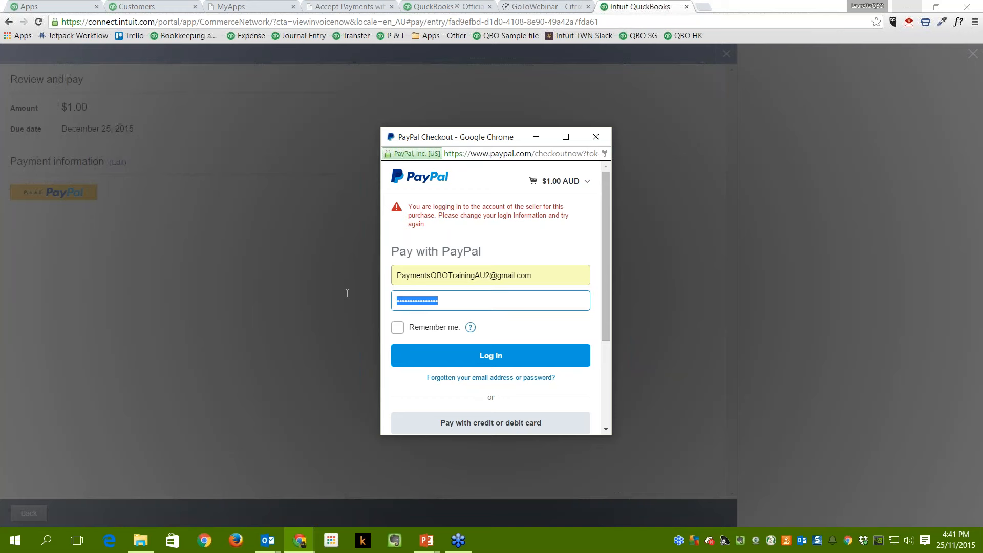
pyautogui.press('BackSpace')
pyautogui.write('••••')
pyautogui.press('BackSpace')
pyautogui.press('BackSpace')
pyautogui.press('BackSpace')
pyautogui.press('BackSpace')
pyautogui.write('•••••••••••••••')
pyautogui.click(492, 362)
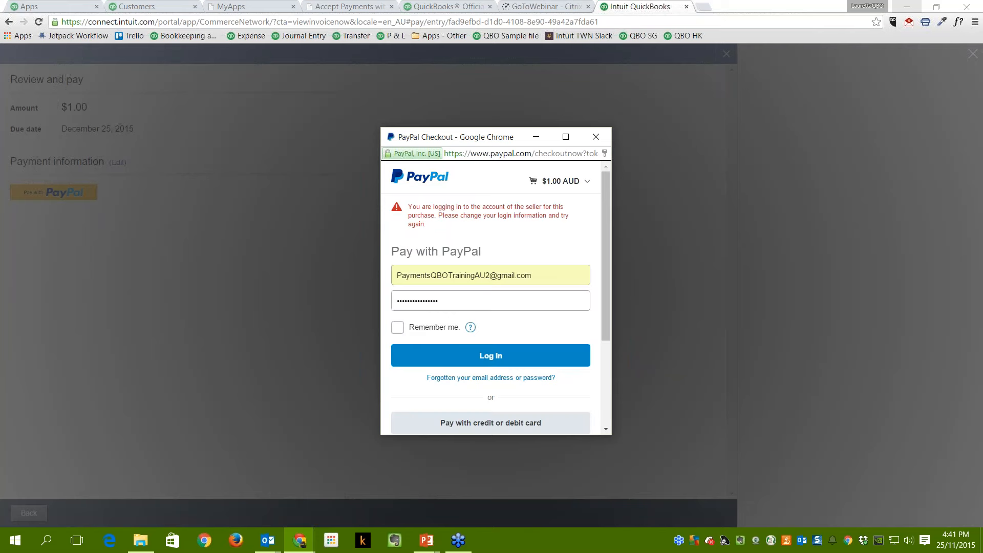
pyautogui.click(486, 273)
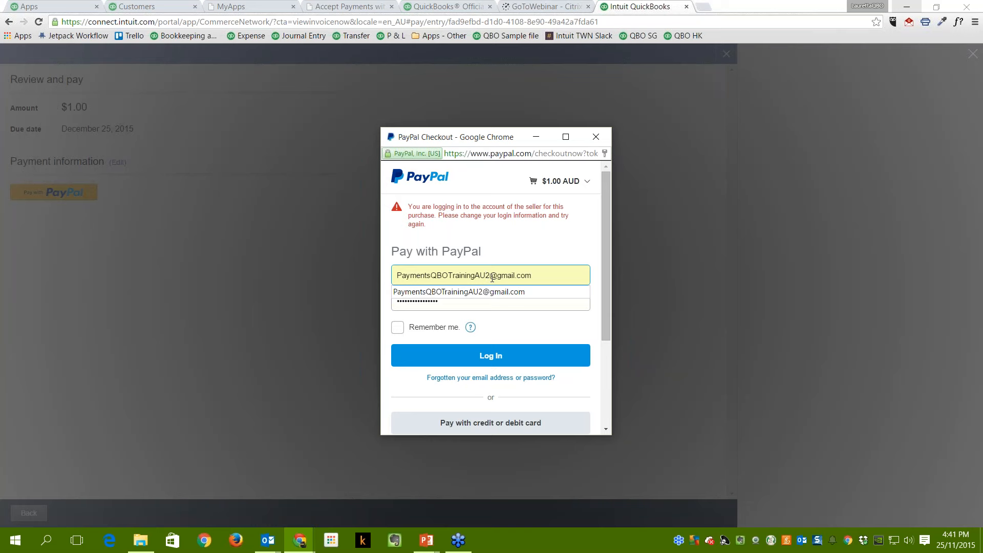
# Remove the trailing 2 from the email, re-enter the password and retry logging in twice.
pyautogui.press('BackSpace')
pyautogui.click(473, 296)
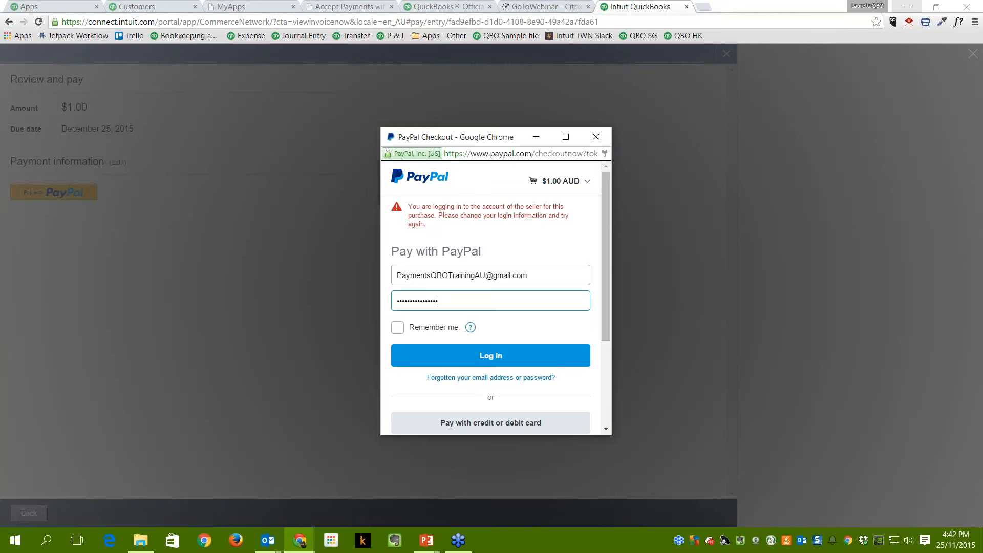
pyautogui.doubleClick(460, 302)
pyautogui.write('••••••••••••••••')
pyautogui.click(456, 355)
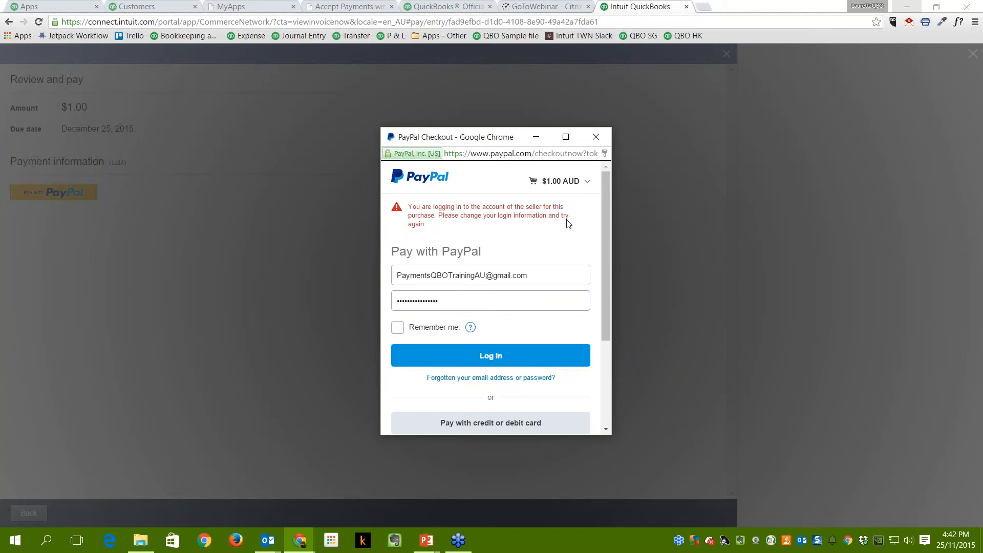
pyautogui.moveTo(440, 301); pyautogui.dragTo(387, 301)
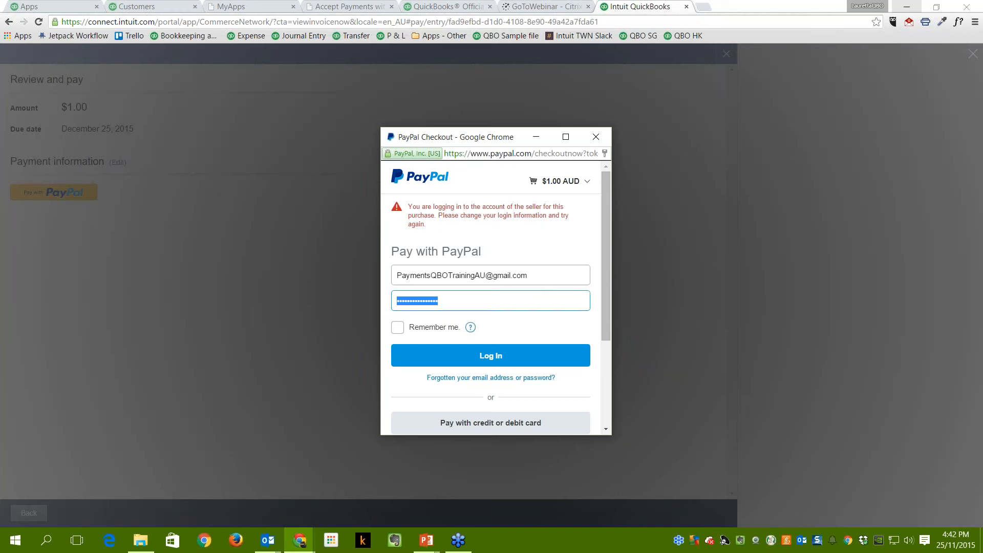
pyautogui.write('•••••••••••••••')
pyautogui.press('Return')
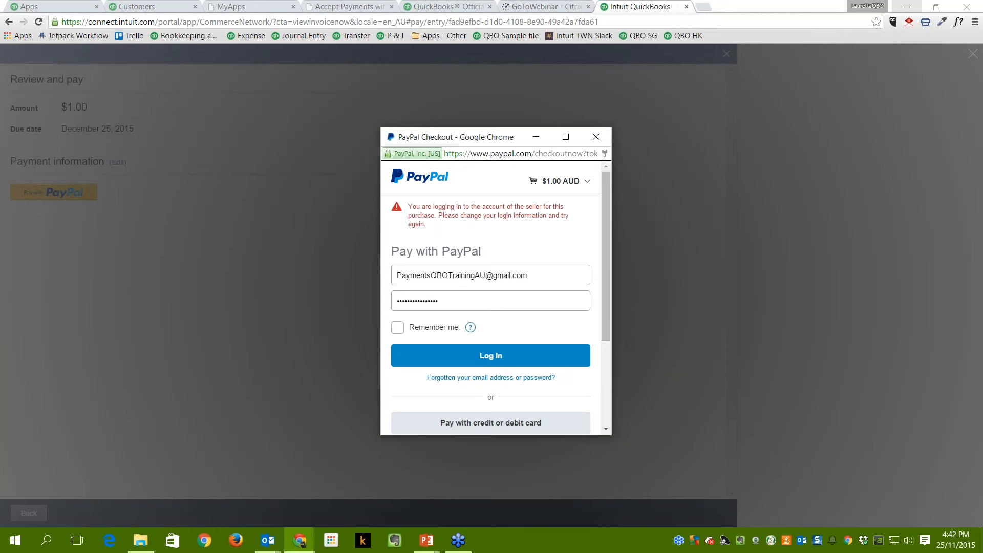
# Clear both PayPal login fields and close the checkout window.
pyautogui.moveTo(530, 281); pyautogui.dragTo(397, 276)
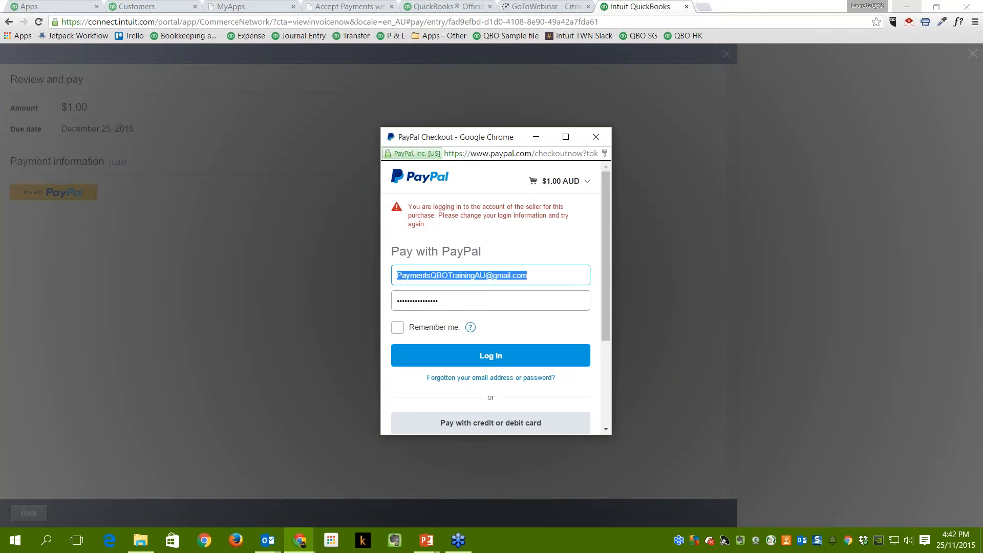
pyautogui.press('BackSpace')
pyautogui.click(451, 302)
pyautogui.doubleClick(451, 302)
pyautogui.press('BackSpace')
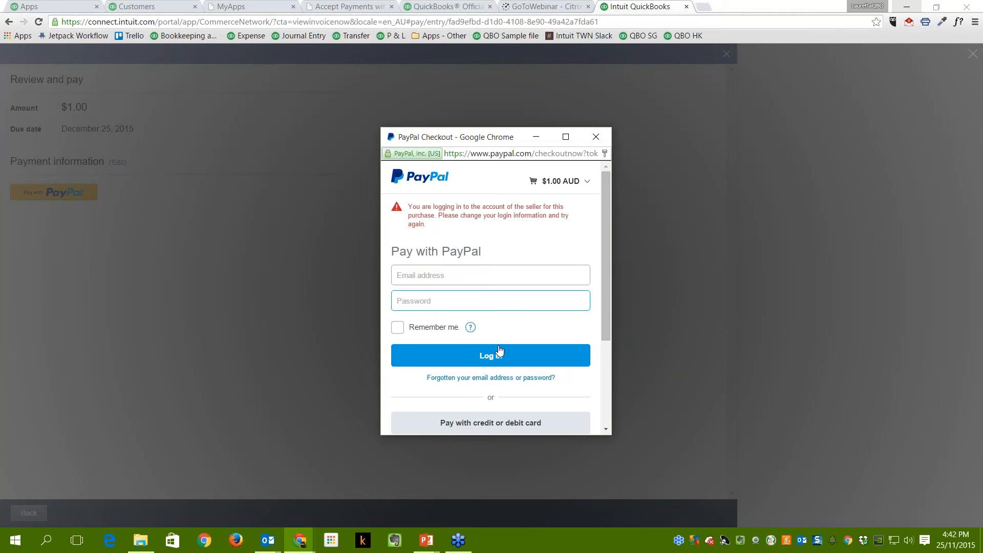
pyautogui.click(596, 137)
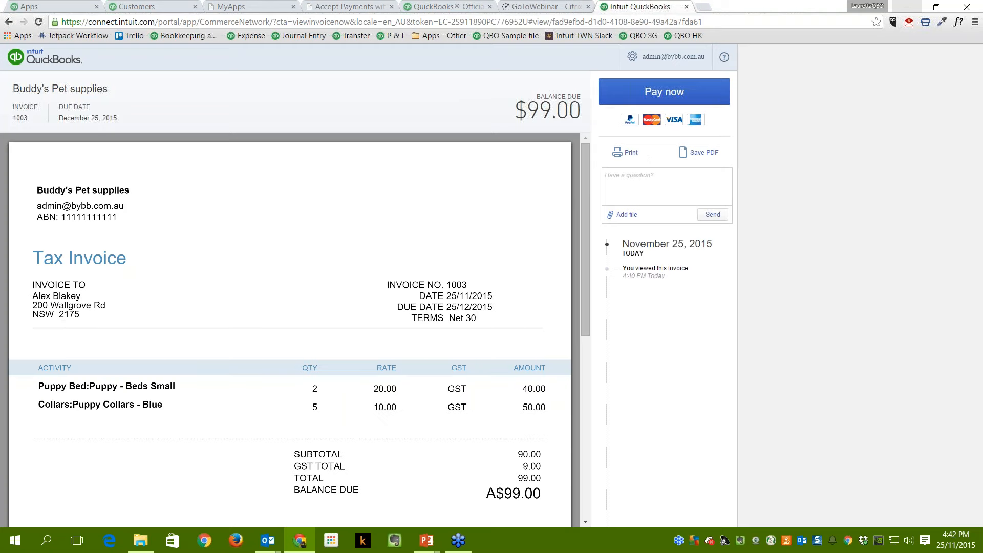
# Start paying invoice 1003 again with a 1.00 payment amount and continue to review.
pyautogui.click(664, 93)
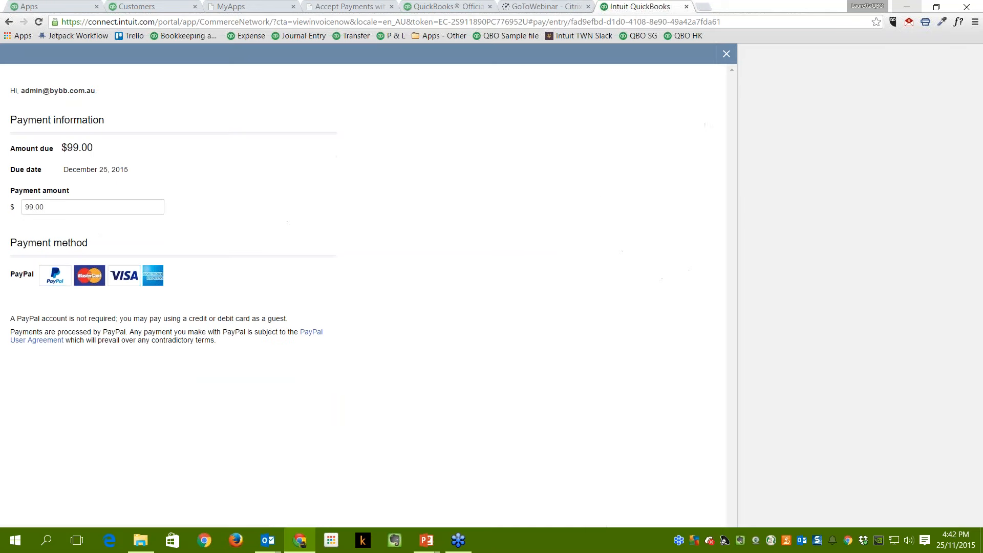
pyautogui.click(51, 207)
pyautogui.write('1.00')
pyautogui.press('Tab')
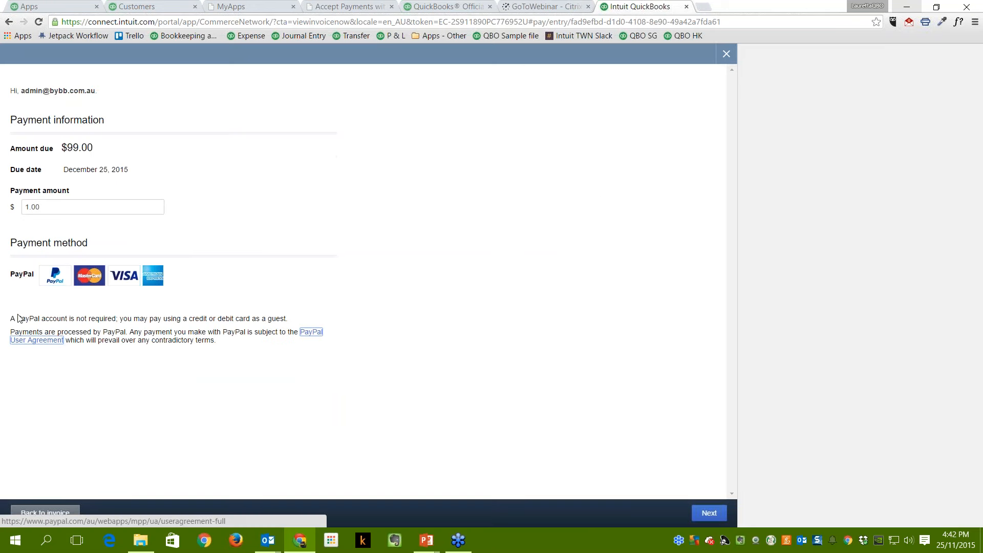
pyautogui.click(709, 514)
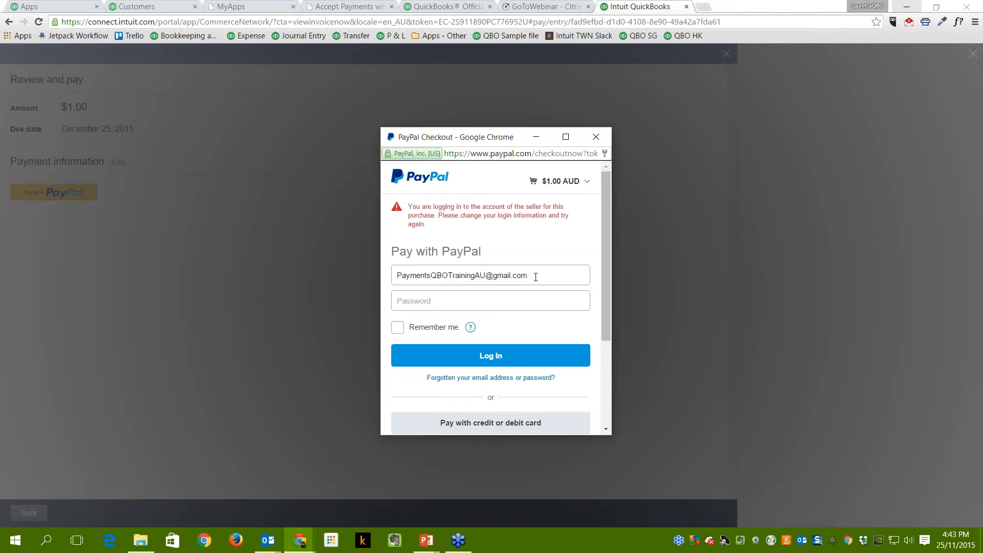
# Attempt a PayPal login with a different account email and password, then move the checkout window aside.
pyautogui.moveTo(536, 277); pyautogui.dragTo(393, 276)
pyautogui.press('BackSpace')
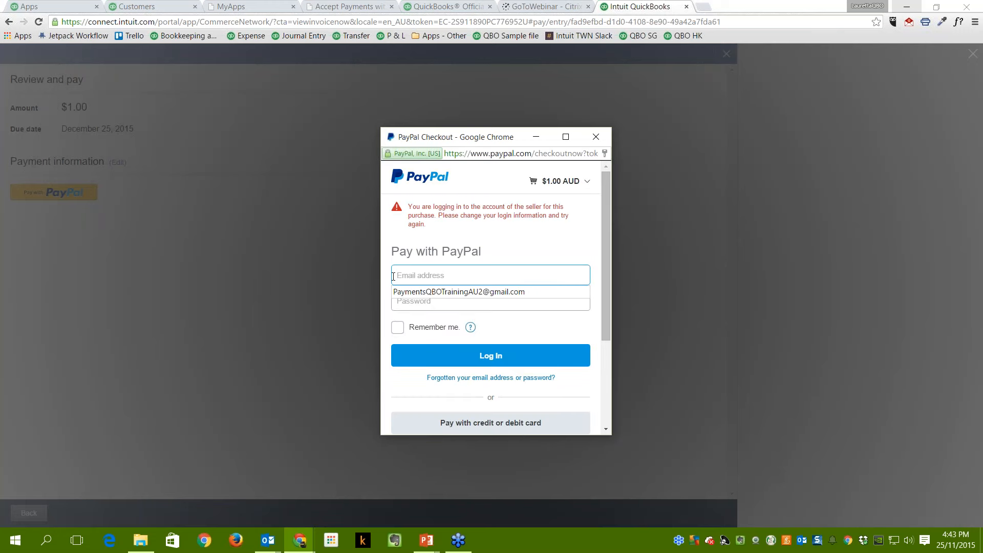
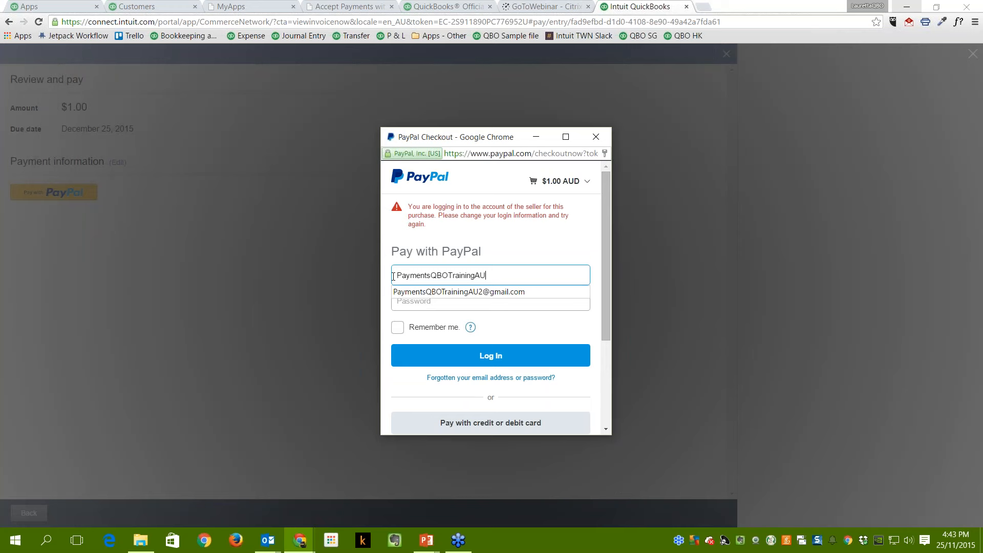
pyautogui.press('Tab')
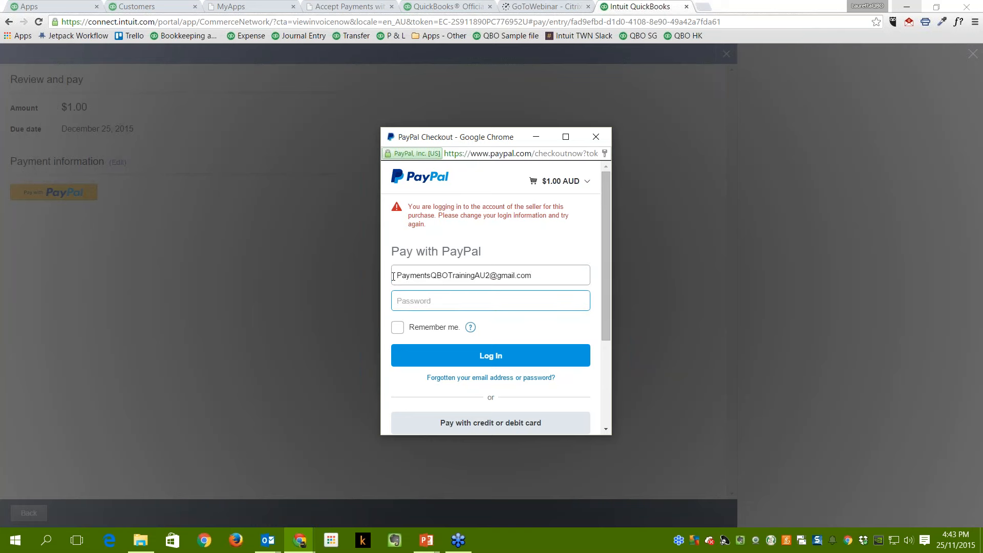
pyautogui.write('••••••••••••••••')
pyautogui.click(492, 356)
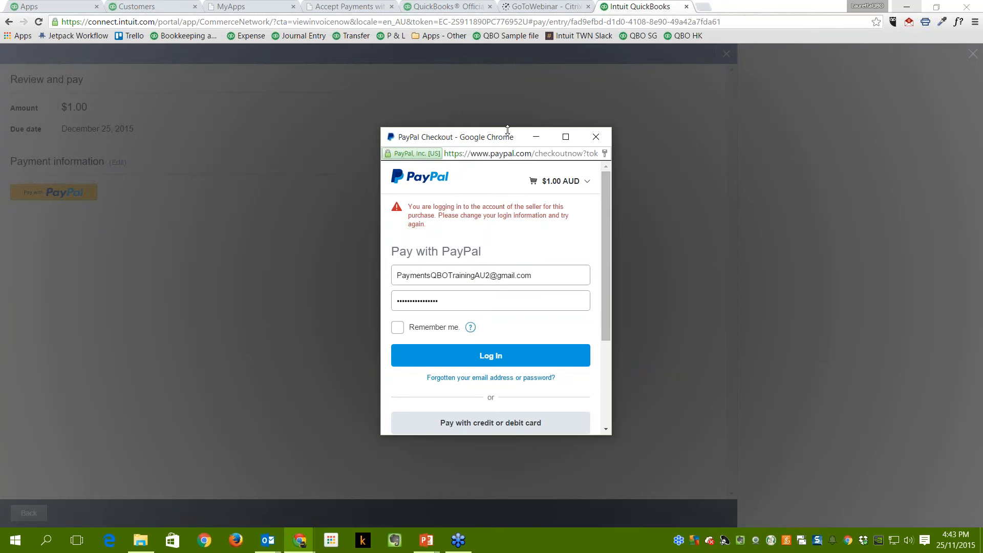
pyautogui.moveTo(508, 134); pyautogui.dragTo(982, 225)
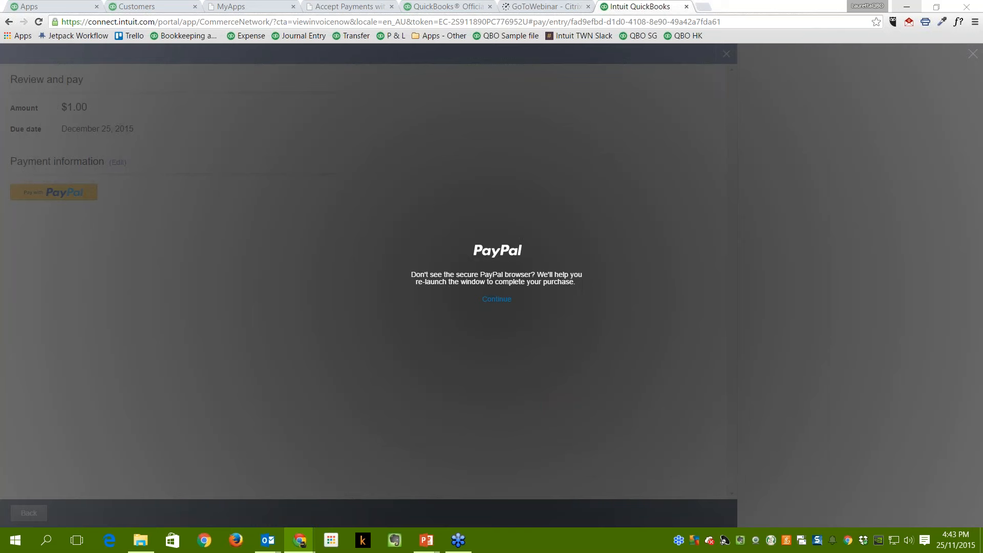
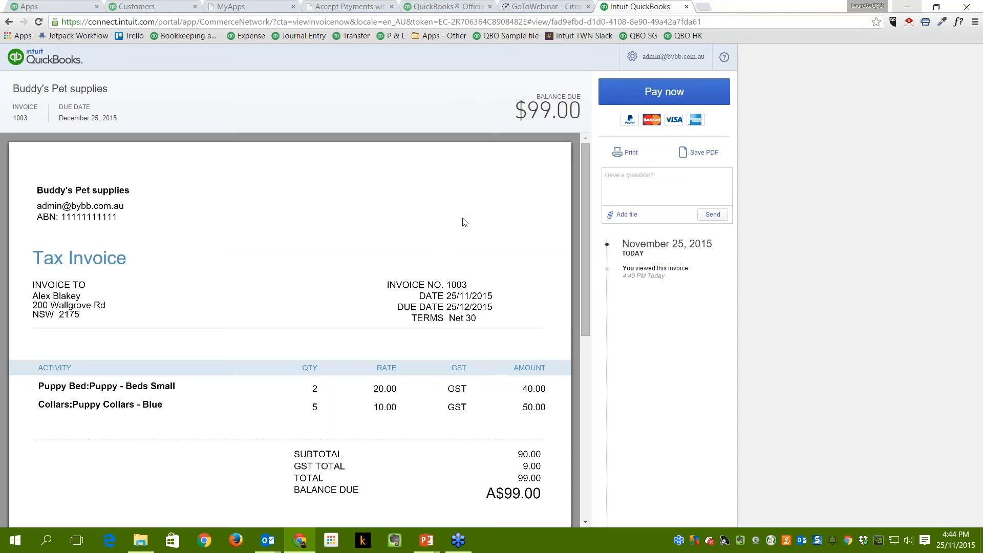
# Set up a 1.00 payment toward invoice 1003 and open PayPal checkout.
pyautogui.click(631, 100)
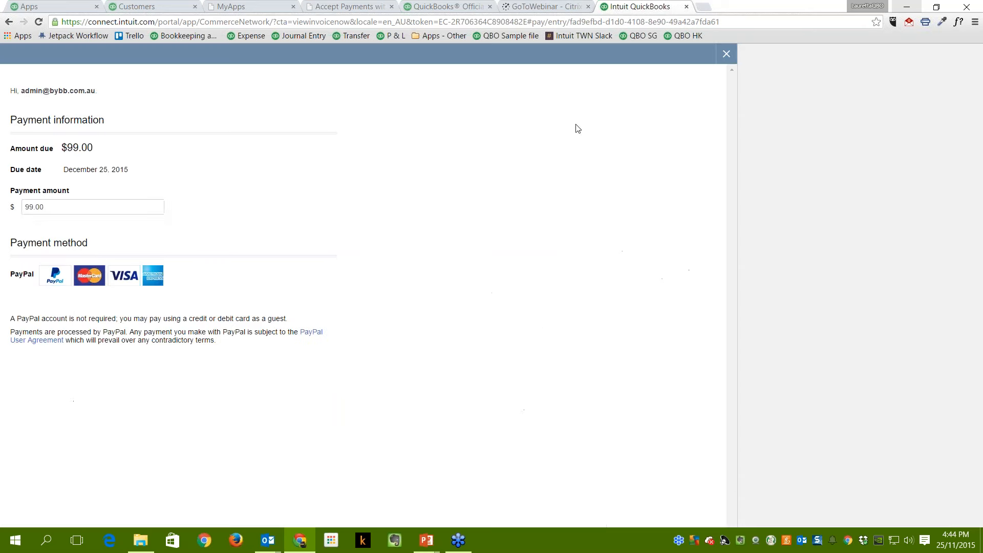
pyautogui.moveTo(48, 207); pyautogui.dragTo(6, 204)
pyautogui.write('1.0')
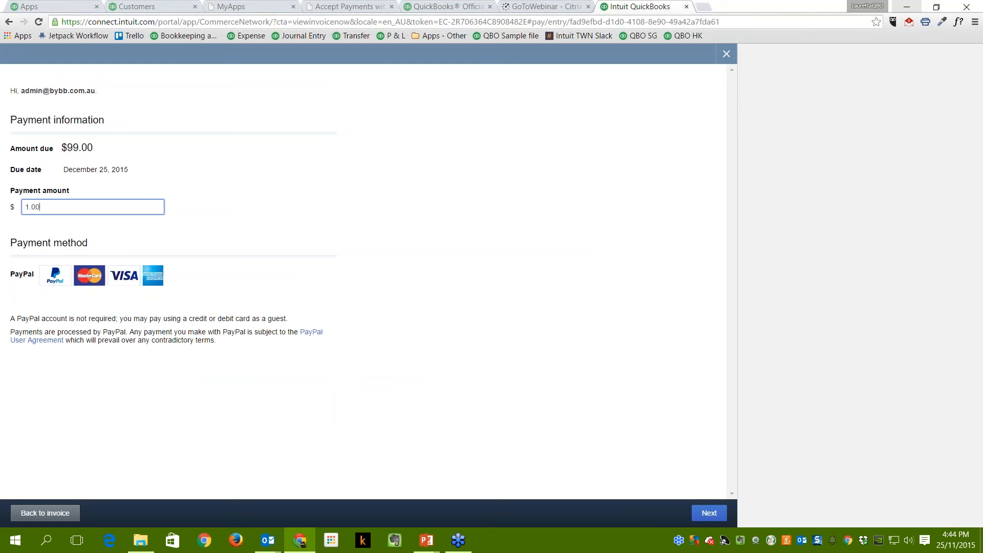
pyautogui.press('Tab')
pyautogui.click(709, 514)
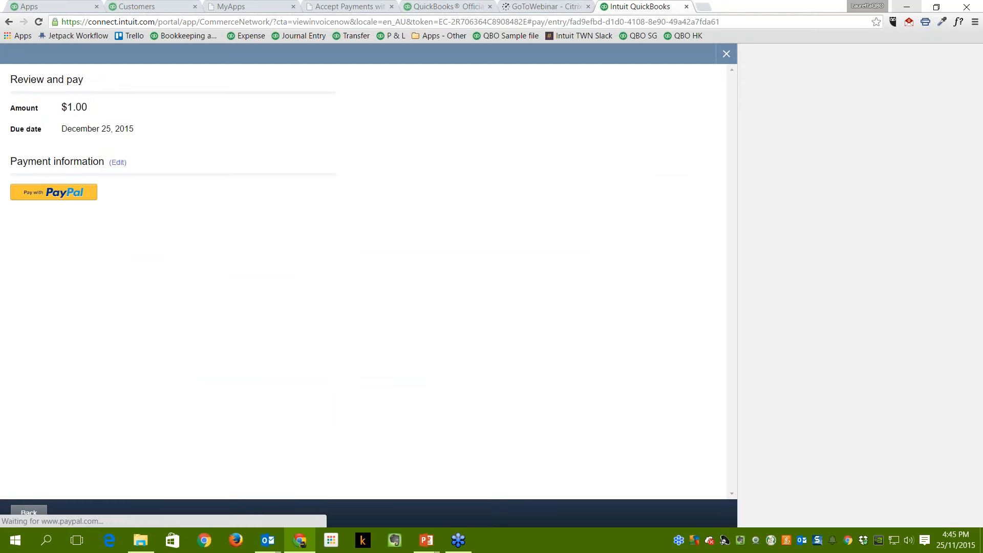
pyautogui.click(57, 197)
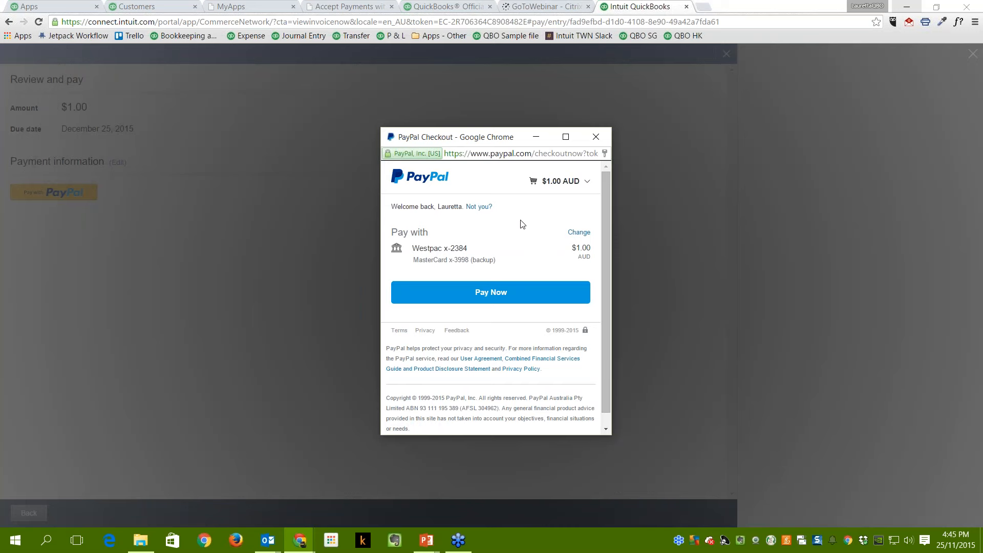
# Review the PayPal checkout and send the $1.00 payment for invoice 1003.
pyautogui.scroll(-1, 492, 297)
pyautogui.scroll(1, 566, 193)
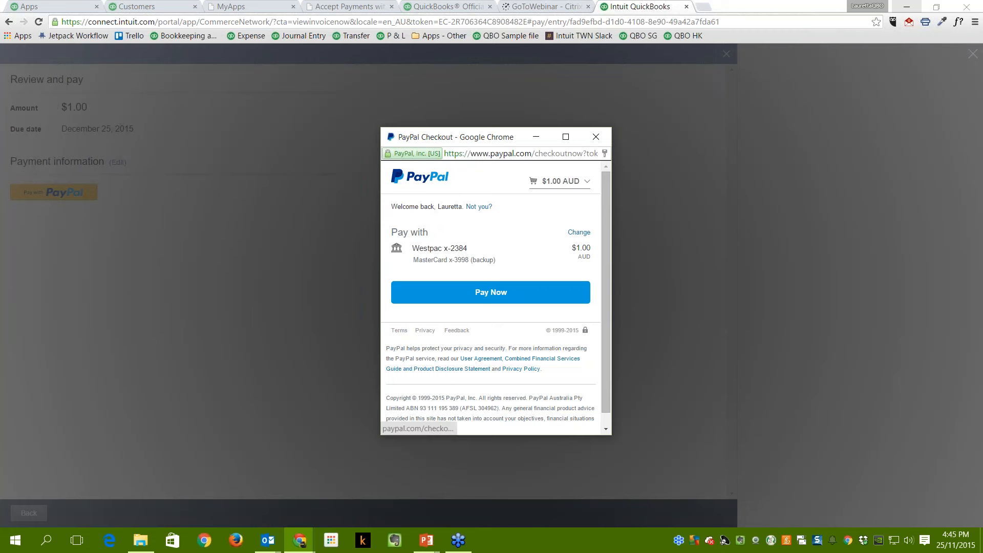
pyautogui.scroll(-1, 530, 266)
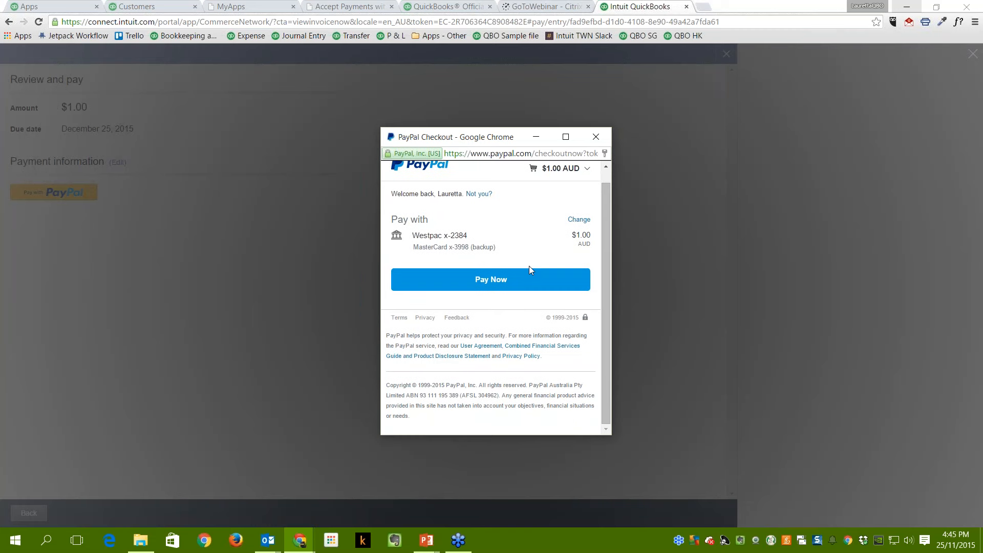
pyautogui.scroll(1, 529, 266)
pyautogui.scroll(-1, 487, 344)
pyautogui.click(487, 281)
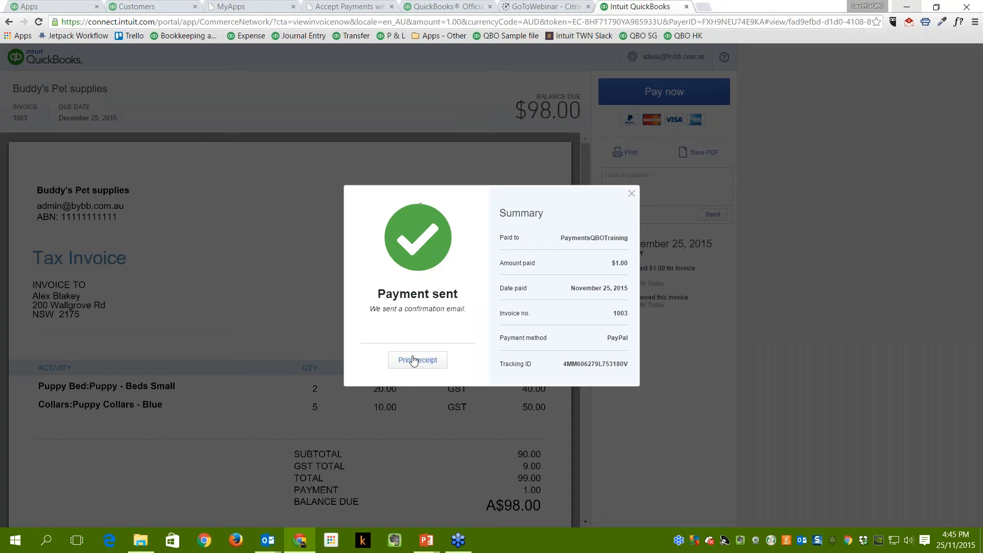
# Dismiss the Payment sent confirmation and review invoice 1003 showing A$98.00 balance due.
pyautogui.click(632, 194)
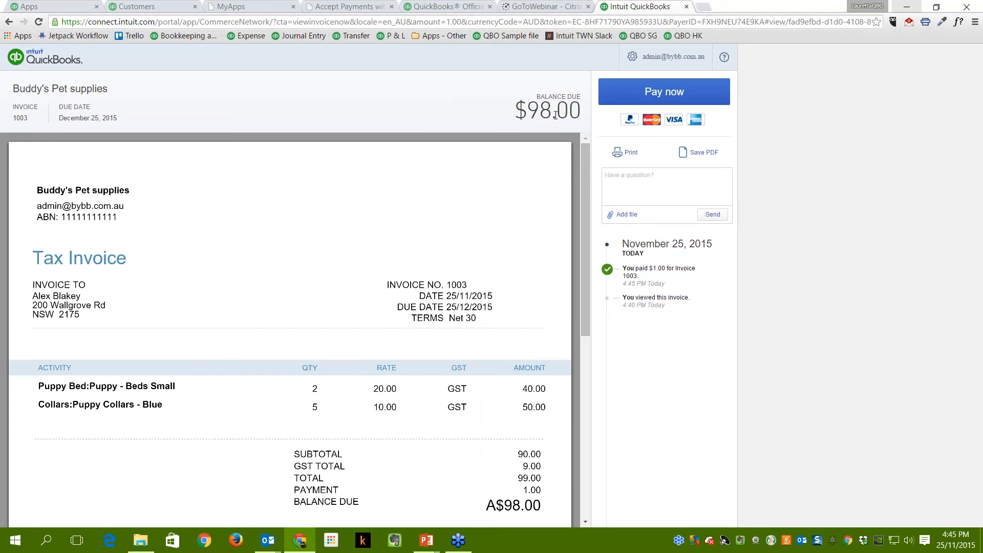
pyautogui.scroll(-5, 540, 325)
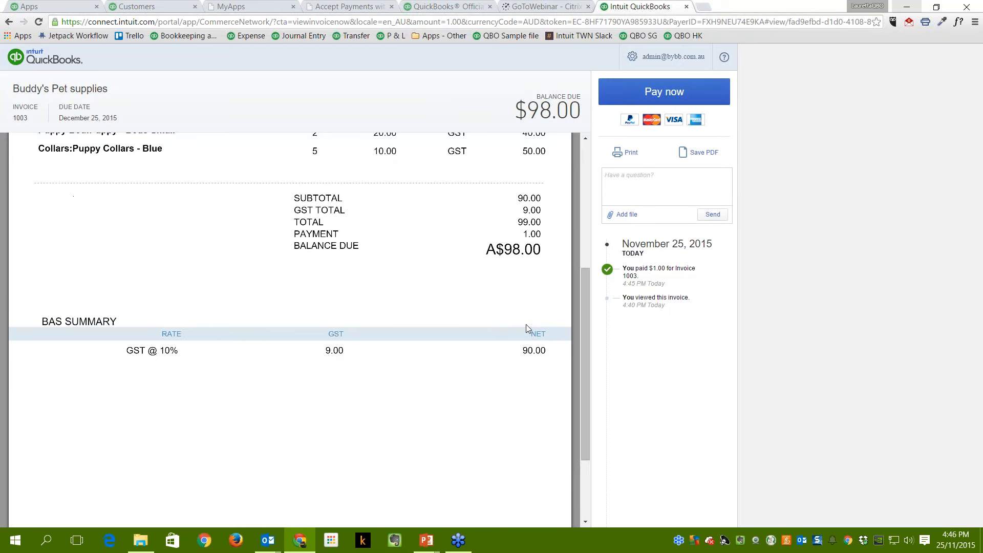
pyautogui.scroll(5, 527, 324)
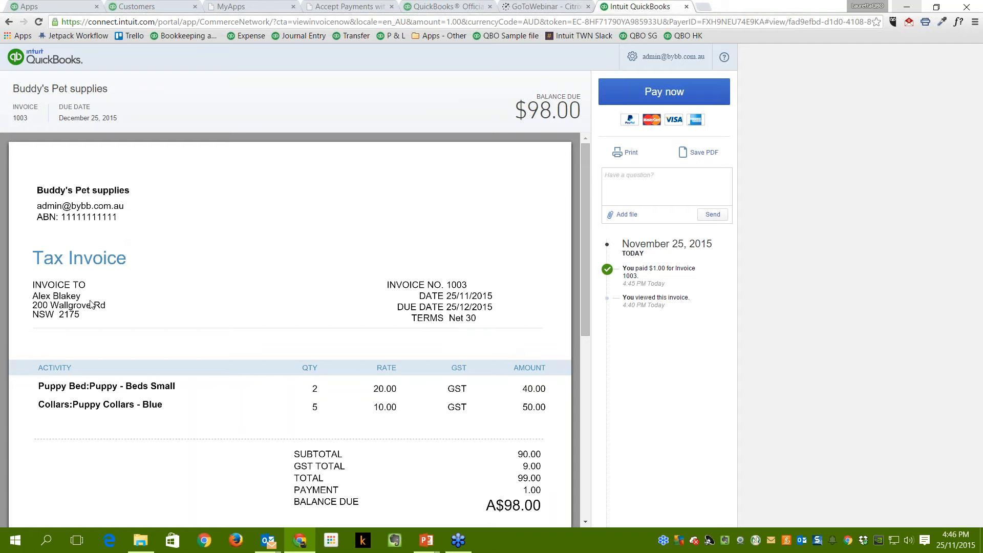
# Return to the QuickBooks customer list and open invoice 1003 from the paying customer's transactions.
pyautogui.click(687, 6)
pyautogui.click(152, 6)
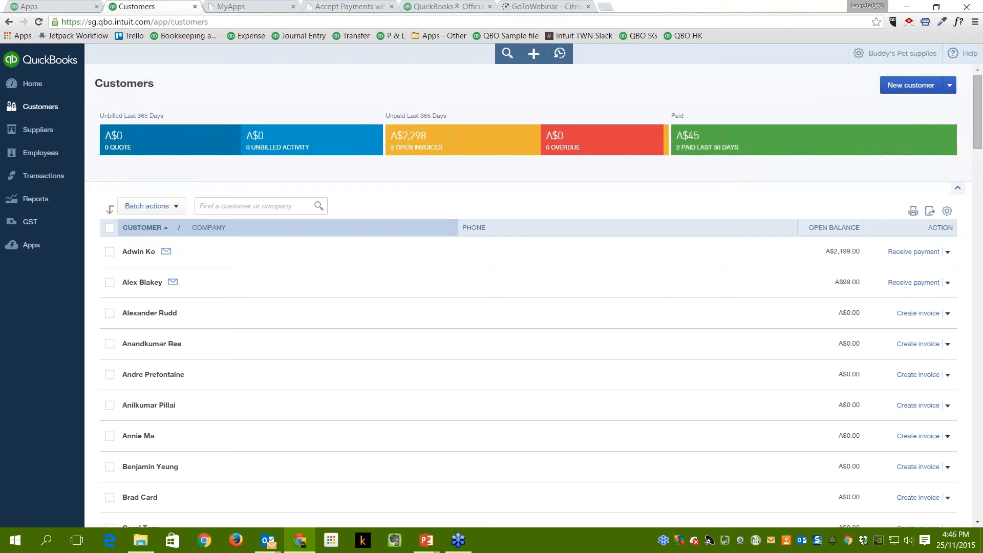
pyautogui.click(45, 110)
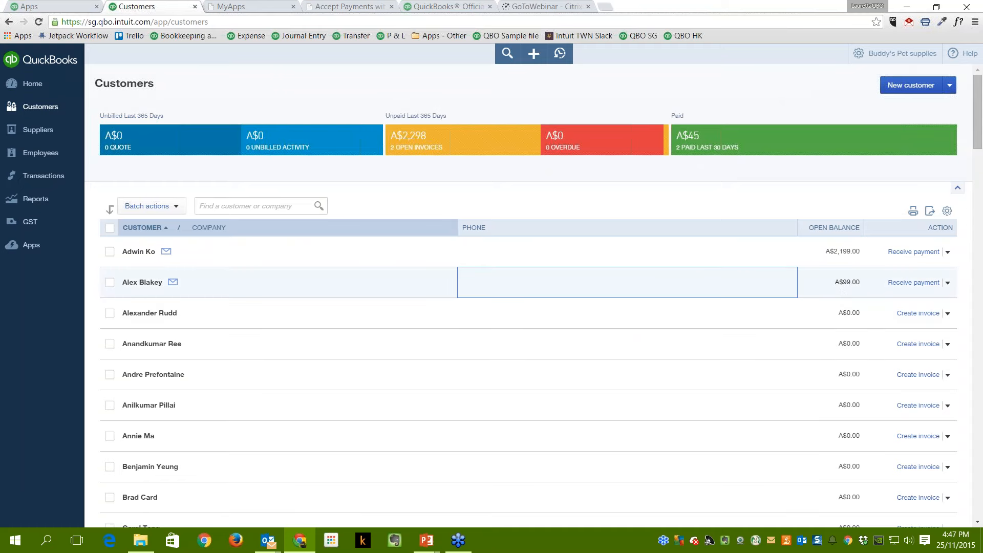
pyautogui.click(436, 284)
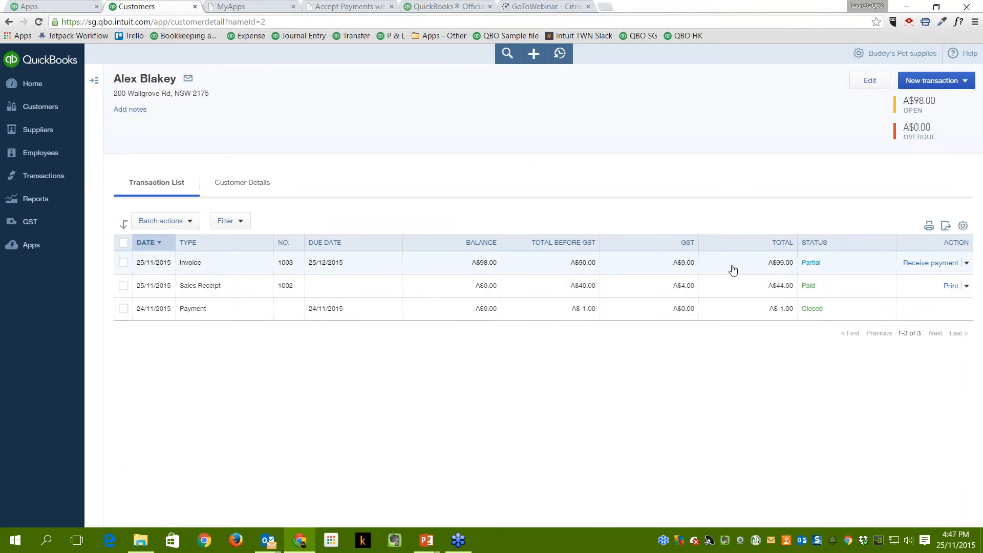
pyautogui.click(379, 275)
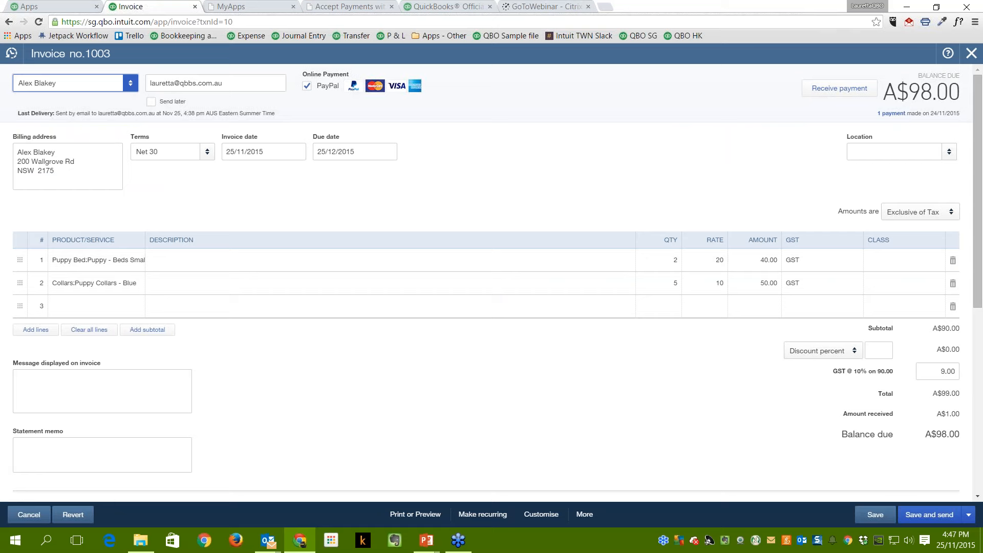
# Inspect the 24/11/2015 payment record and its PayPal payment ID memo without saving.
pyautogui.click(891, 113)
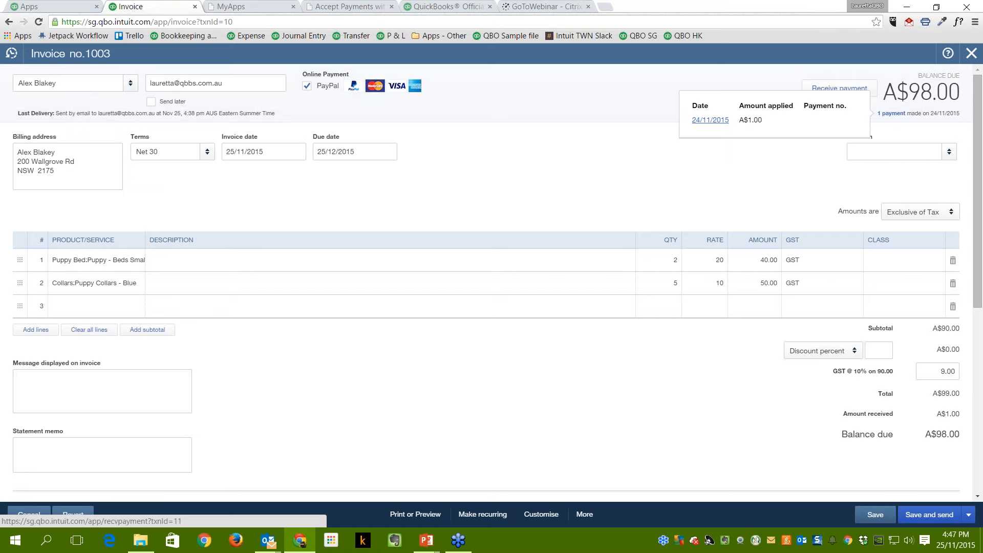
pyautogui.click(710, 121)
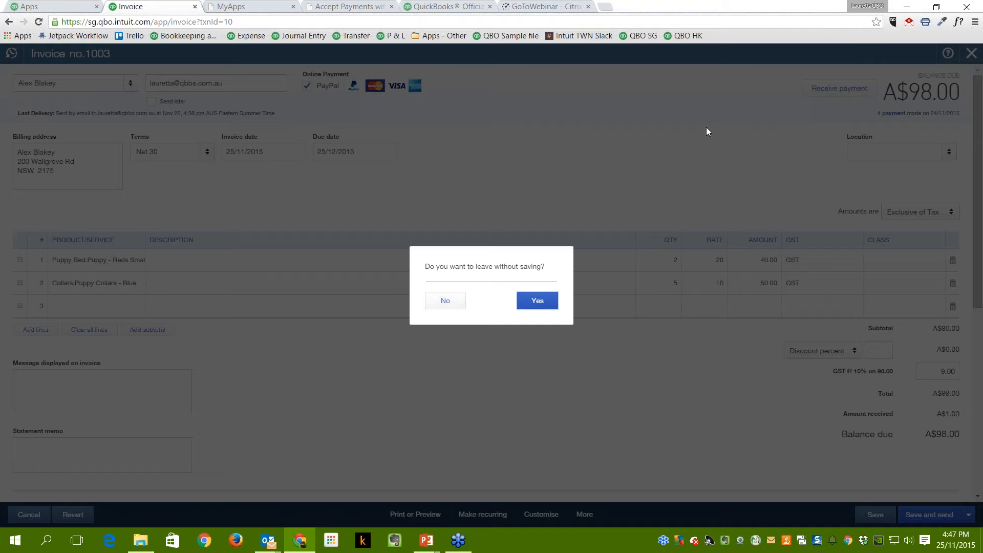
pyautogui.click(538, 300)
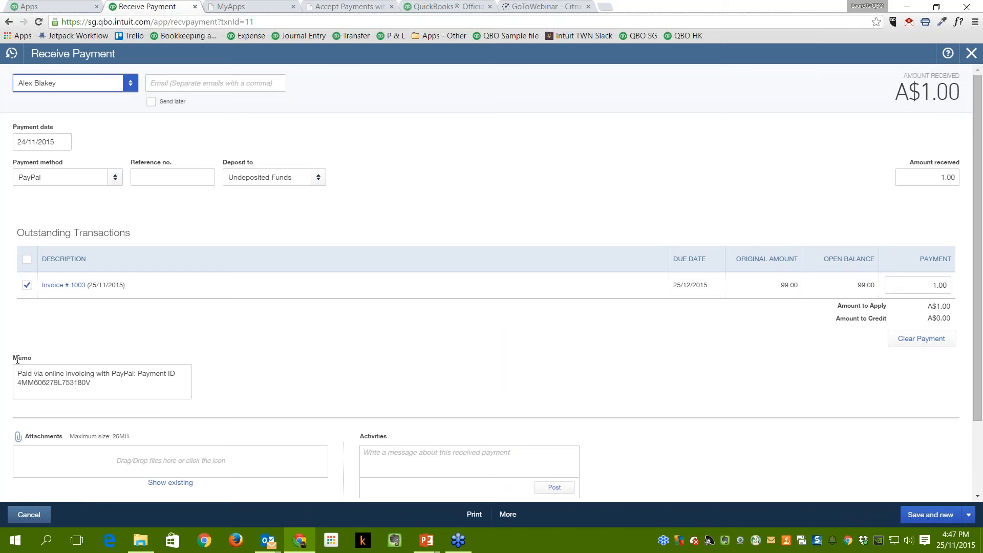
pyautogui.moveTo(17, 360); pyautogui.dragTo(125, 391)
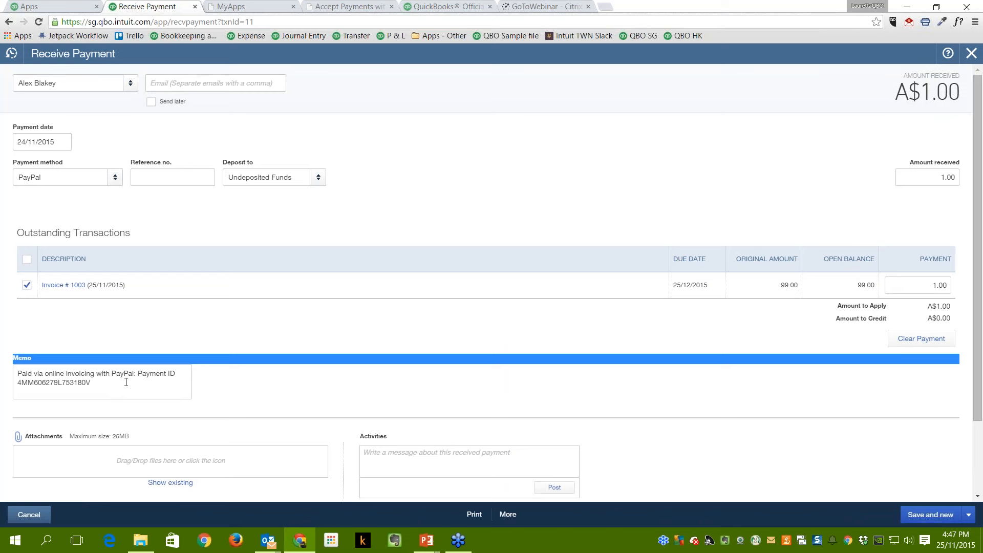
pyautogui.click(173, 325)
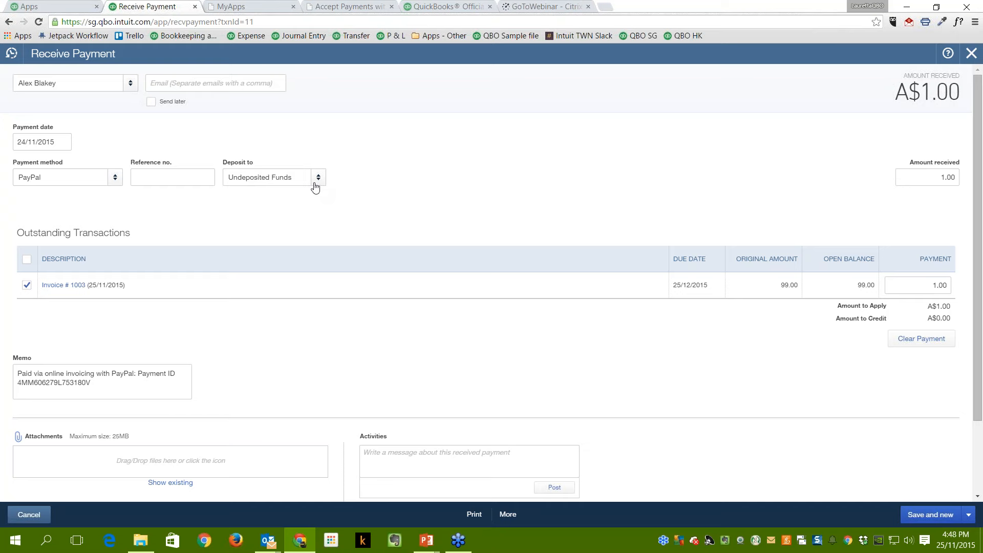
pyautogui.click(972, 53)
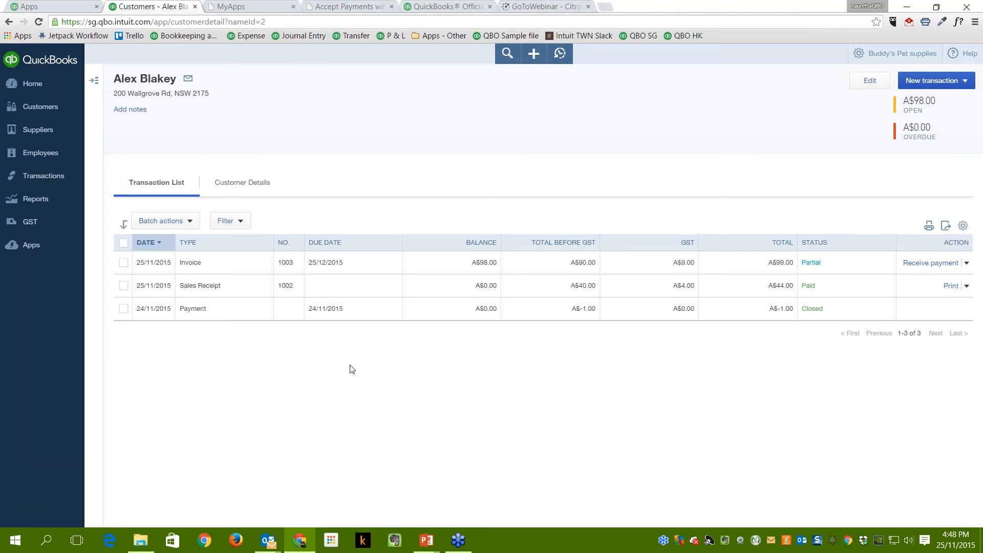
# Reopen and close the payment record, then return to the Customers list.
pyautogui.click(235, 314)
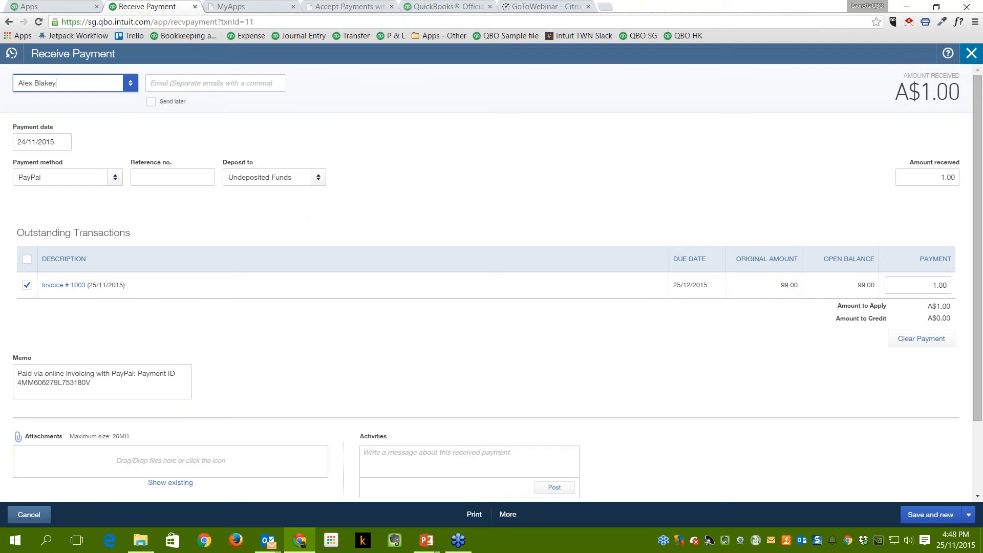
pyautogui.click(973, 57)
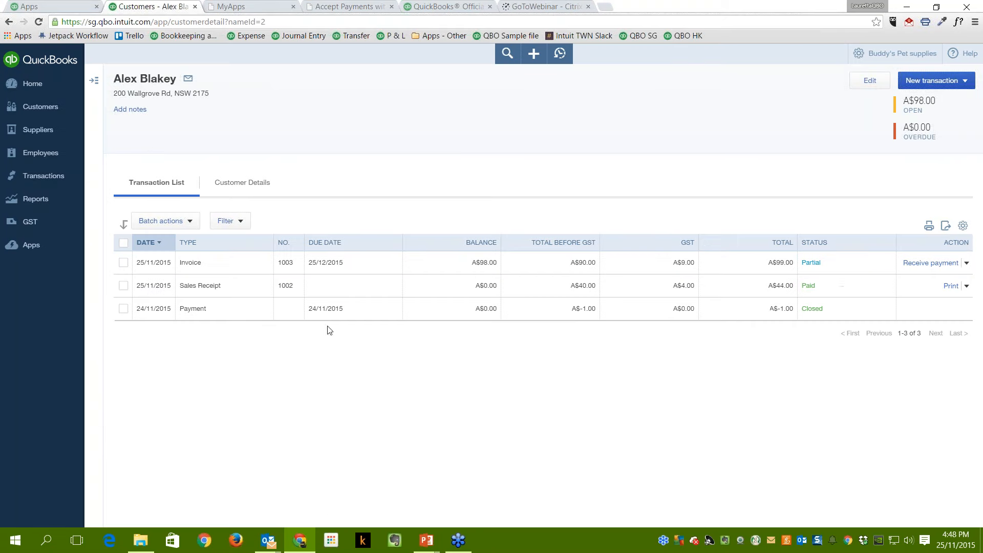
pyautogui.click(37, 106)
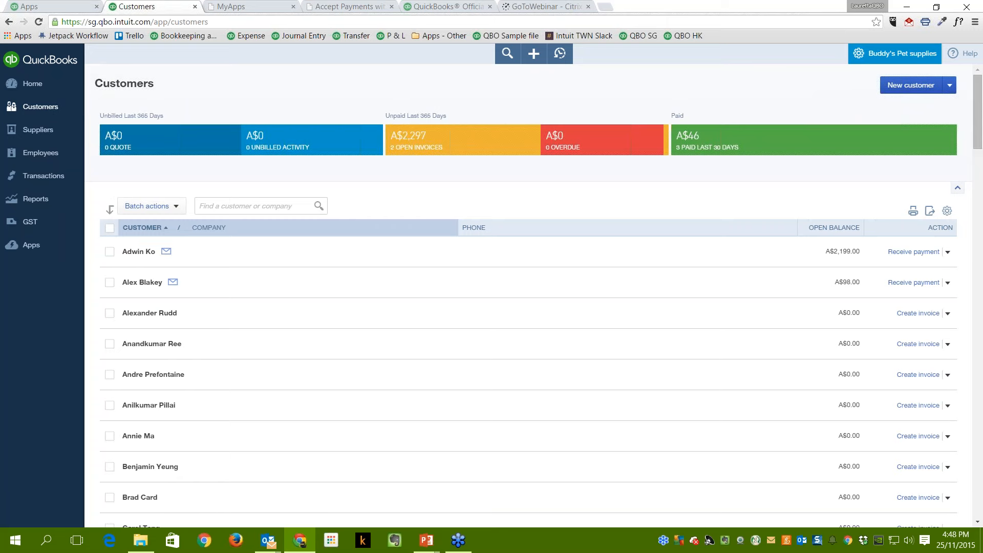
# Open the PayPal Bank register from the full Chart of Accounts.
pyautogui.click(893, 53)
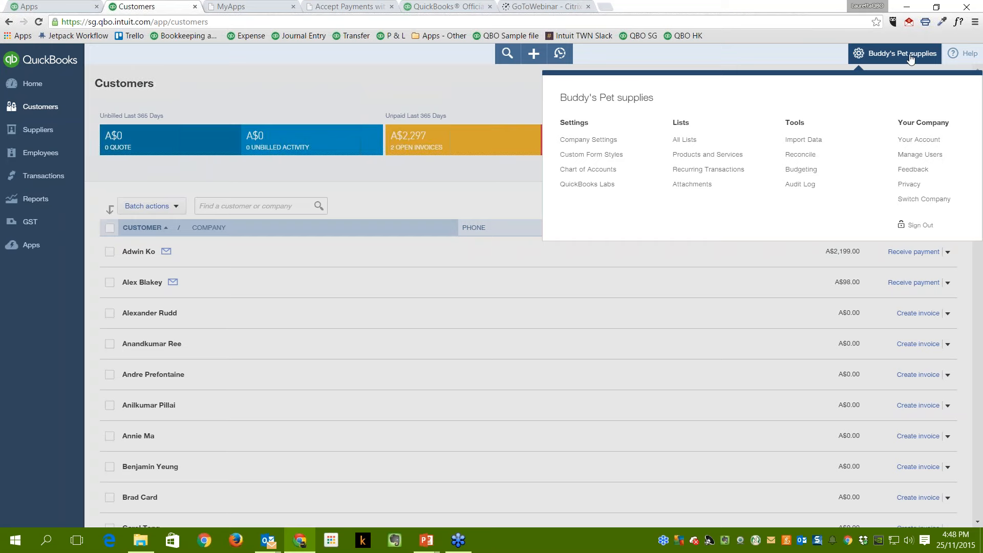
pyautogui.click(608, 174)
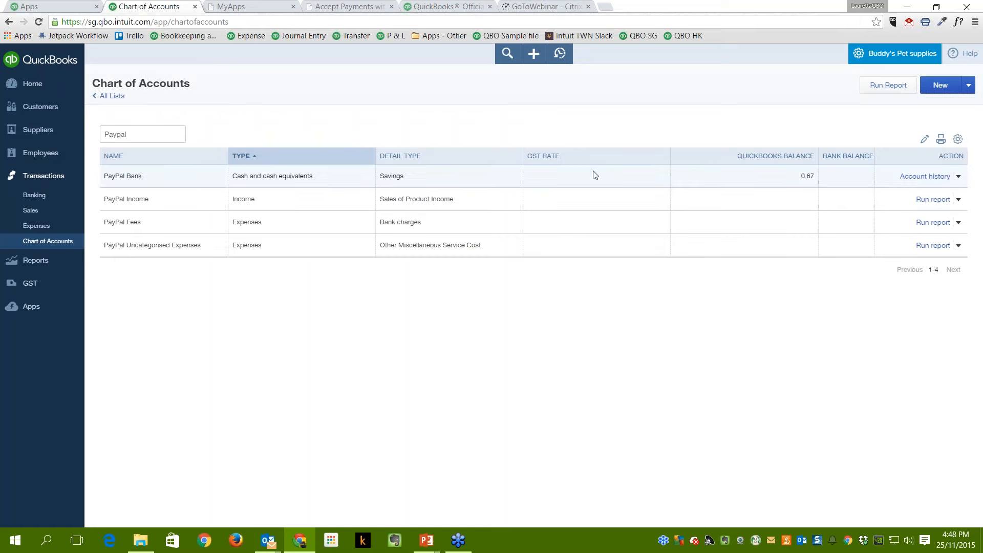
pyautogui.click(113, 96)
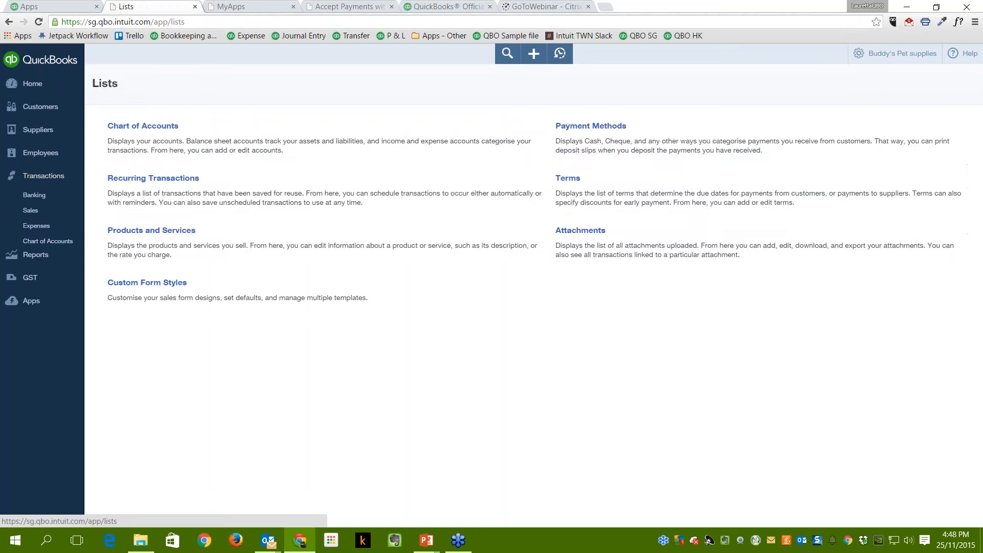
pyautogui.click(145, 128)
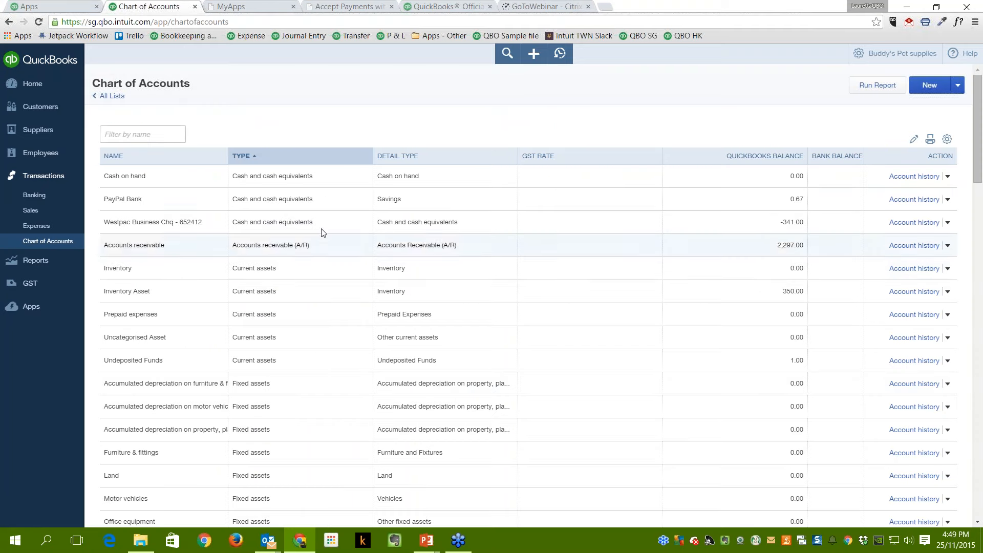
pyautogui.click(172, 204)
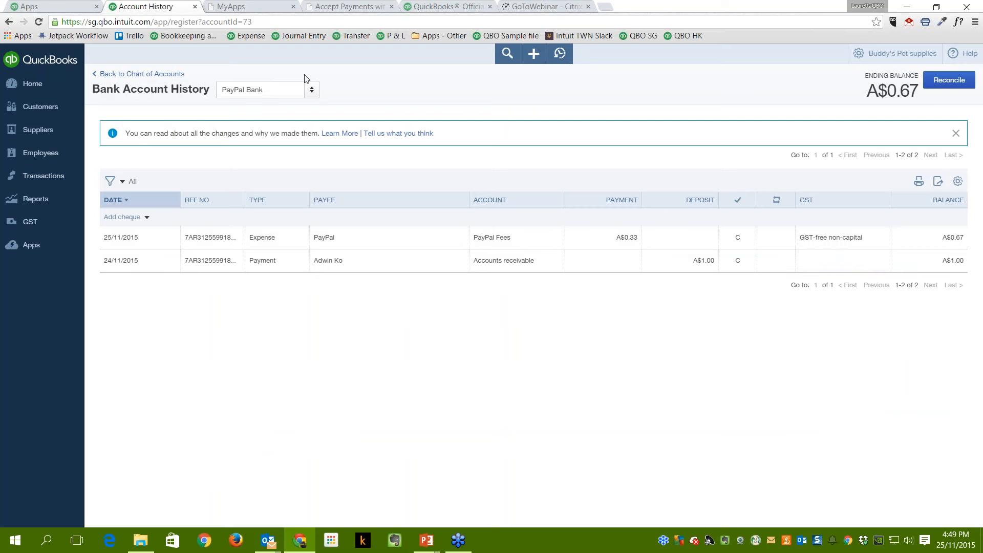
# Browse the account switcher list in the PayPal Bank register.
pyautogui.click(313, 91)
pyautogui.scroll(-1, 315, 207)
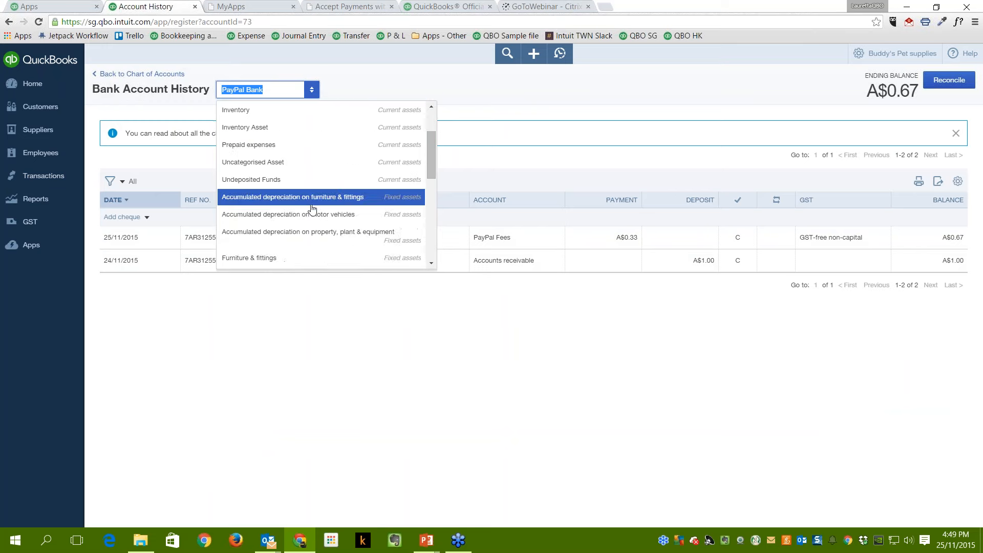
pyautogui.scroll(2, 312, 208)
pyautogui.scroll(-4, 313, 209)
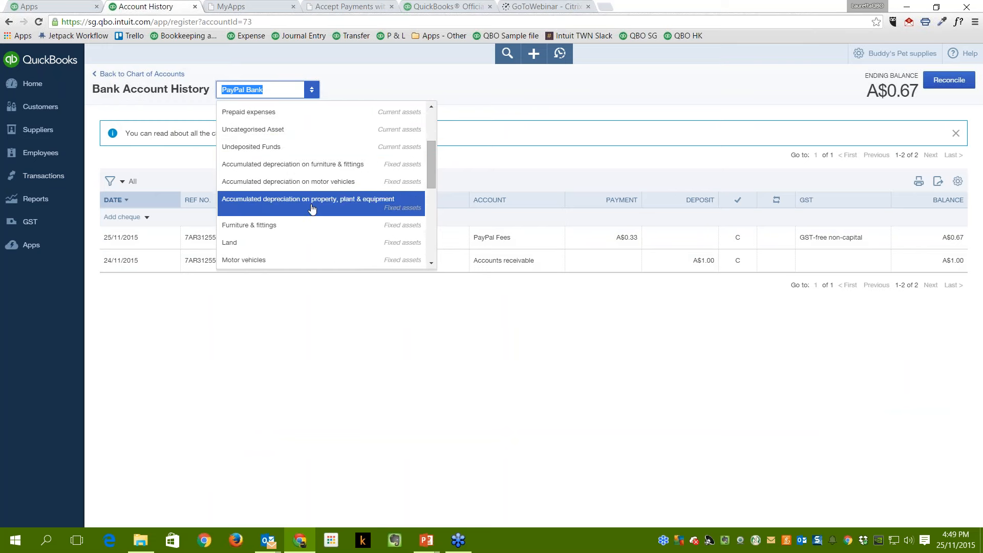
pyautogui.scroll(-1, 312, 208)
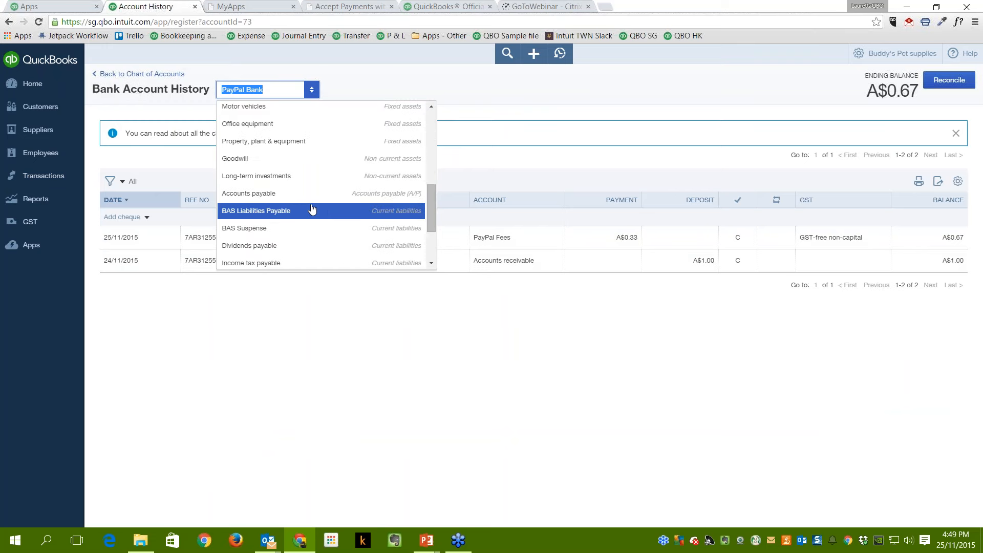
pyautogui.scroll(3, 311, 208)
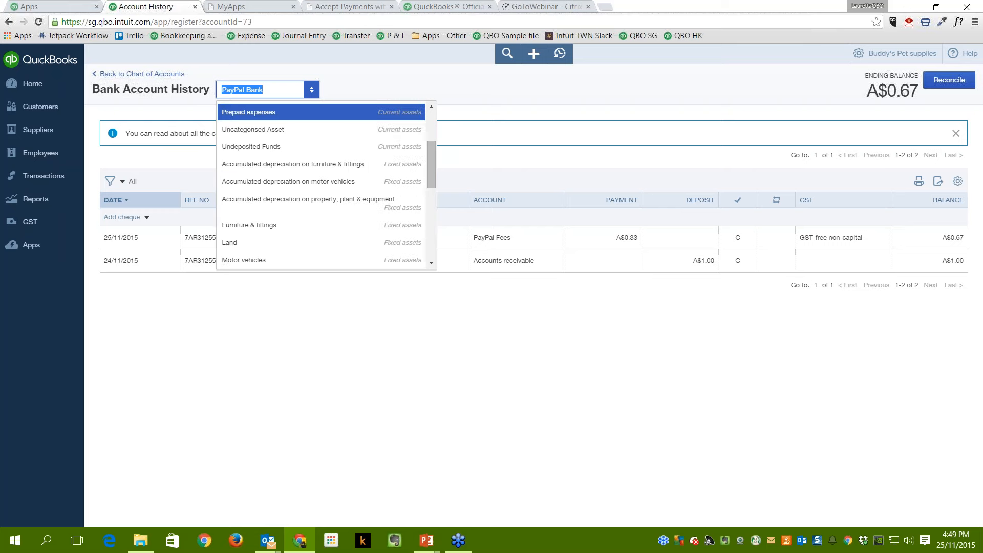
# View the Undeposited Funds register, then switch back to the PayPal Bank register.
pyautogui.write('Undeposited Funds')
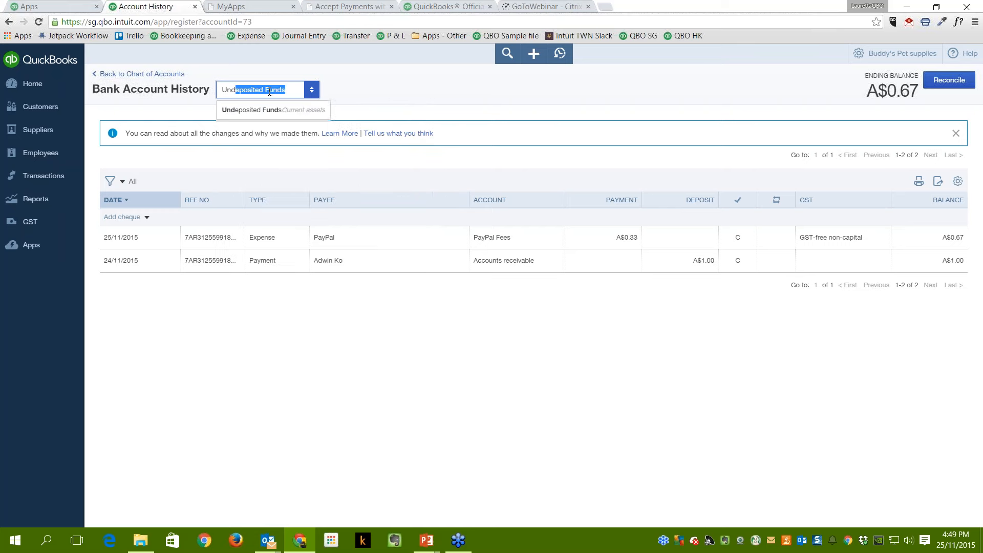
pyautogui.click(256, 109)
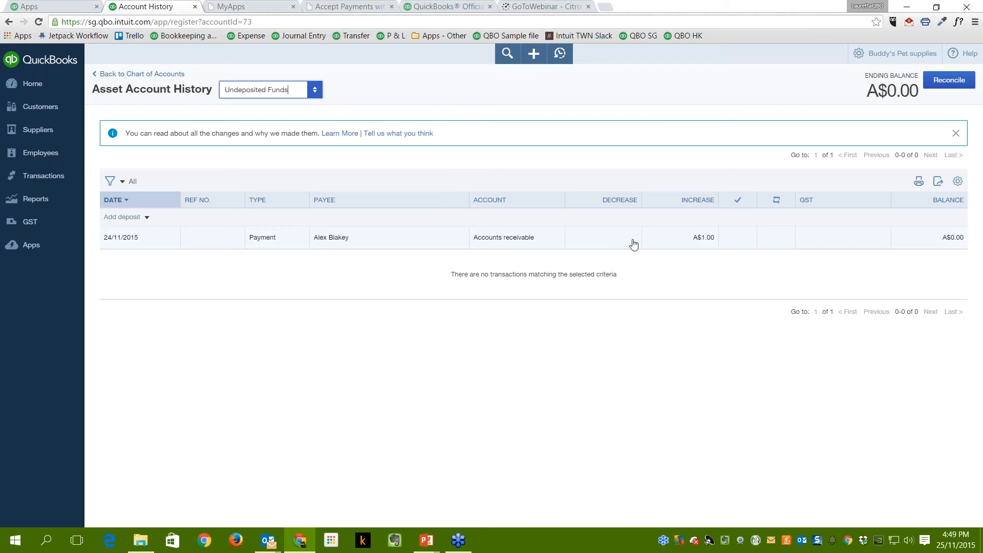
pyautogui.click(315, 92)
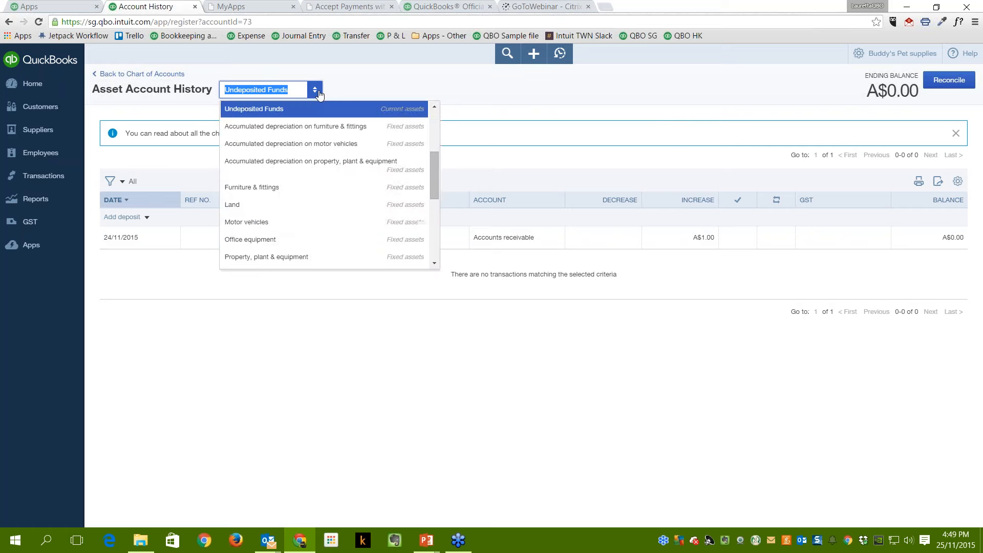
pyautogui.scroll(3, 333, 169)
pyautogui.click(307, 127)
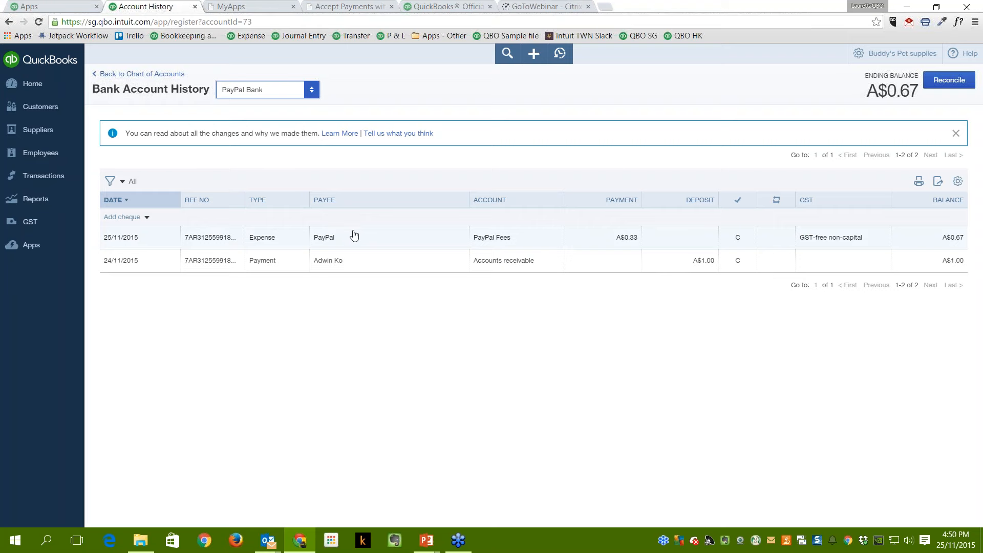
# Go to the Home dashboard to see PayPal Bank at A$0.67.
pyautogui.click(40, 90)
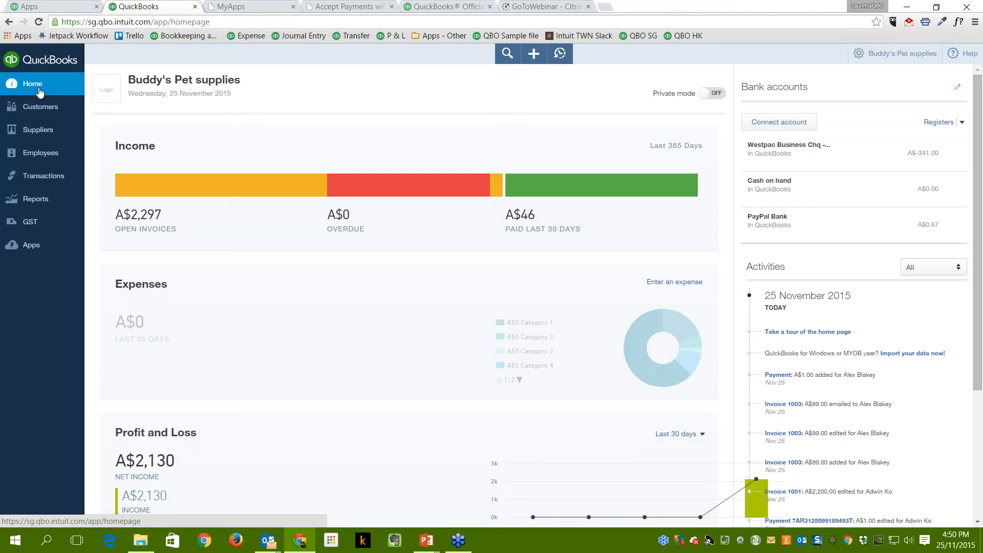
# Check PayPal Bank's reconciliation status on the Reconcile page, then go to Reports.
pyautogui.click(39, 106)
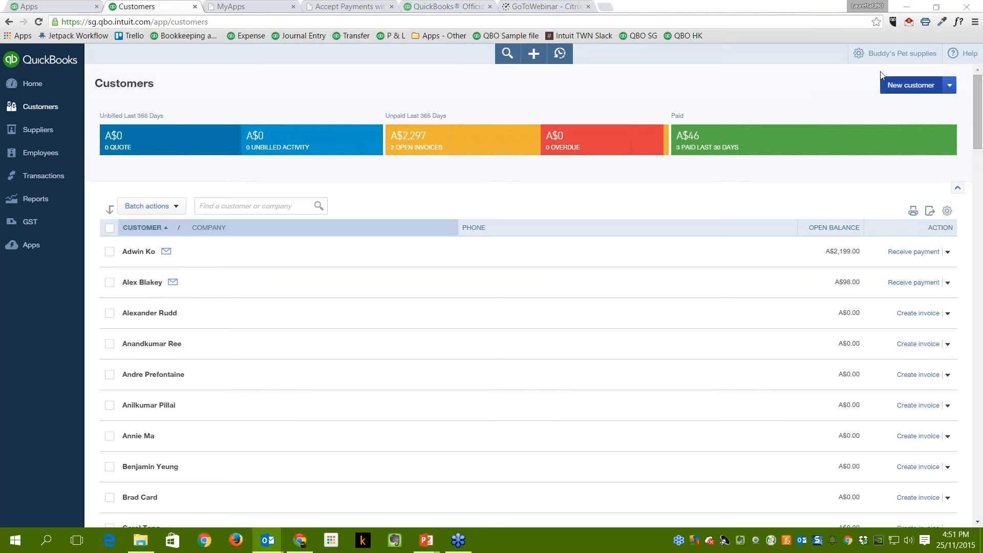
pyautogui.click(895, 53)
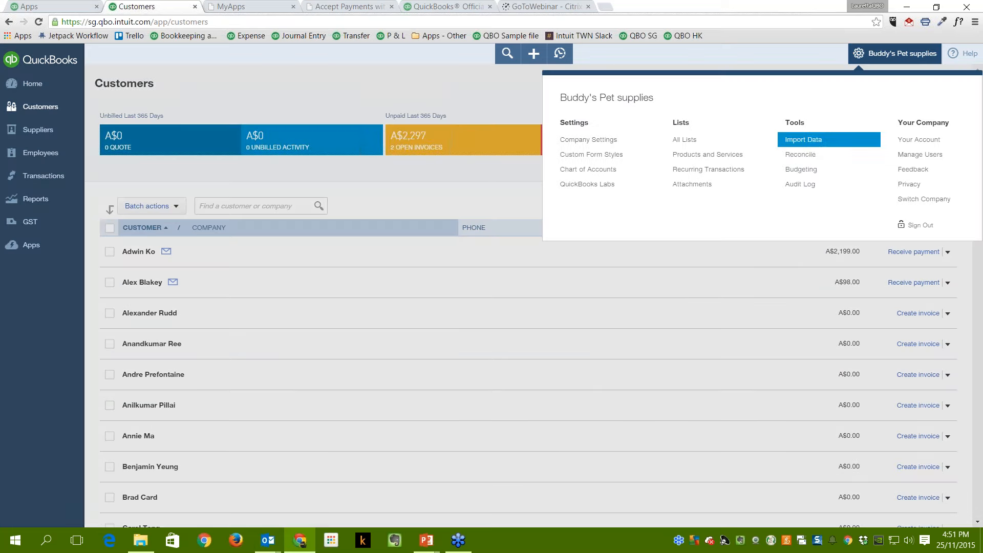
pyautogui.click(801, 155)
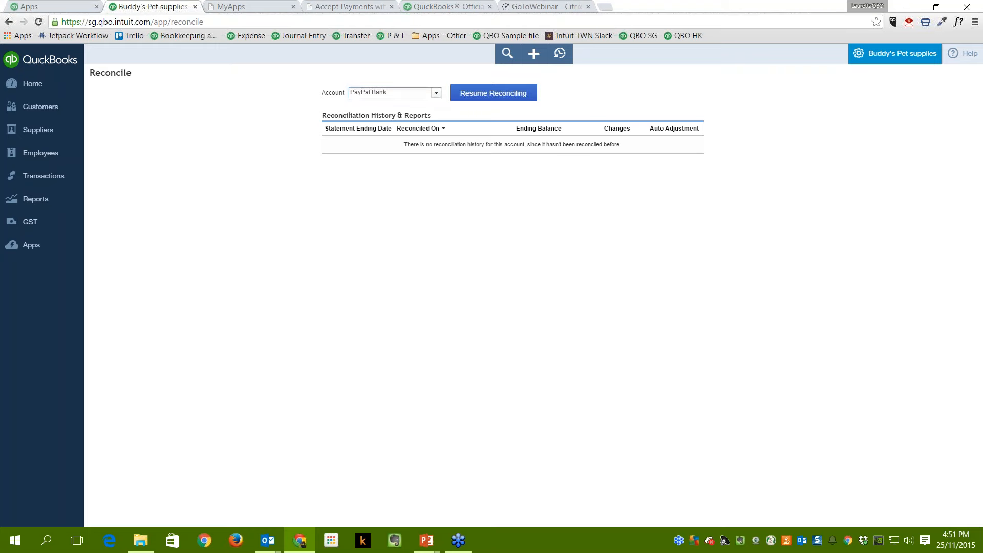
pyautogui.click(35, 200)
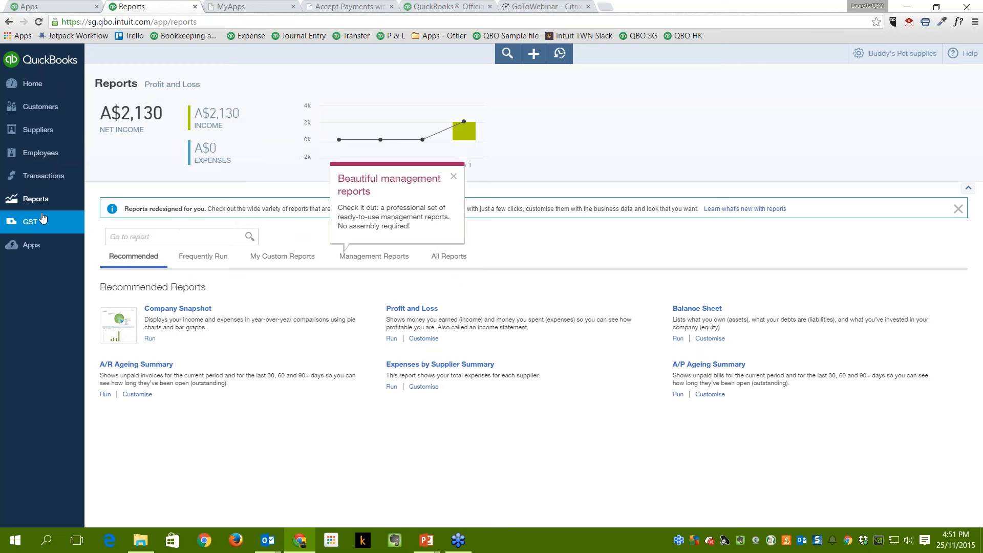
# Run the Profit and Loss report and drill into the A$0.33 PayPal Fees expense transaction.
pyautogui.click(39, 200)
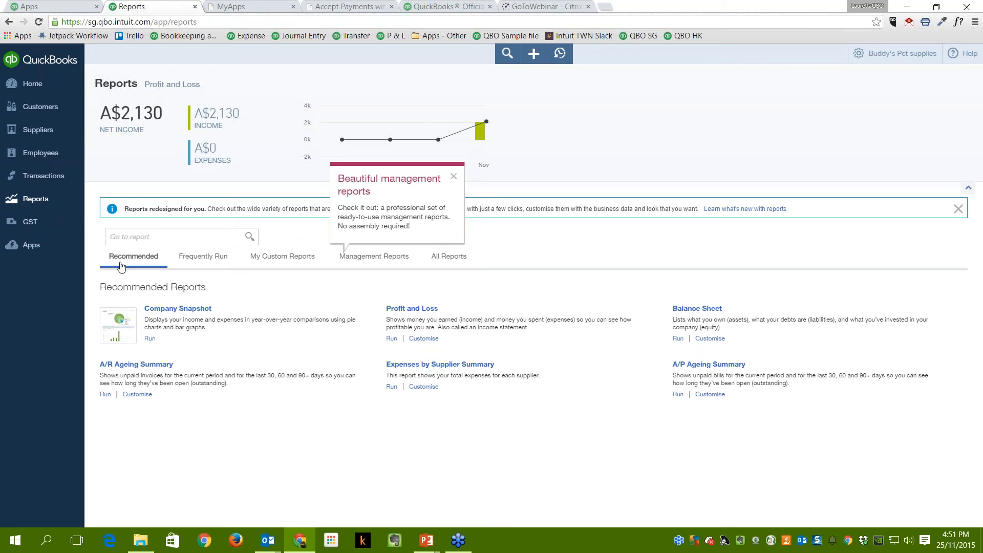
pyautogui.click(398, 310)
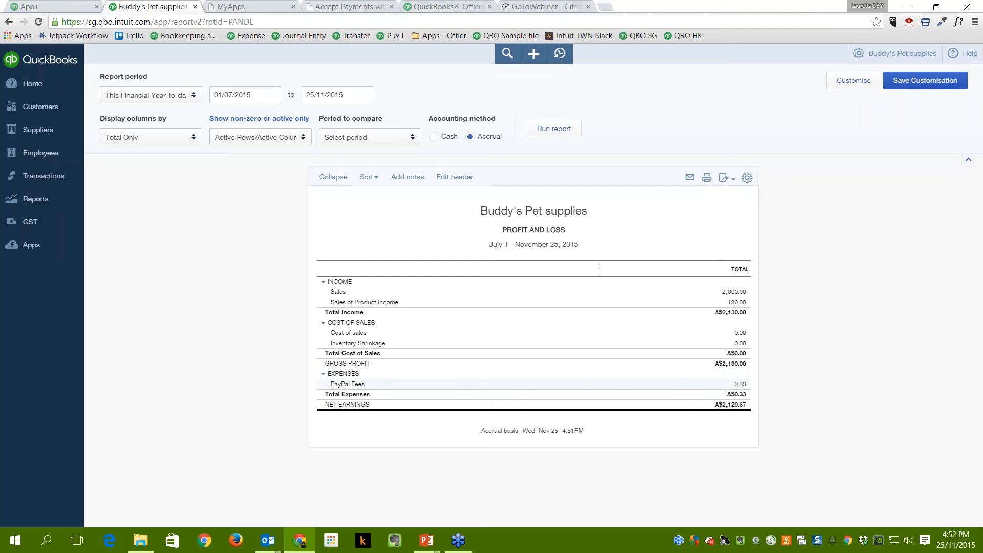
pyautogui.doubleClick(362, 385)
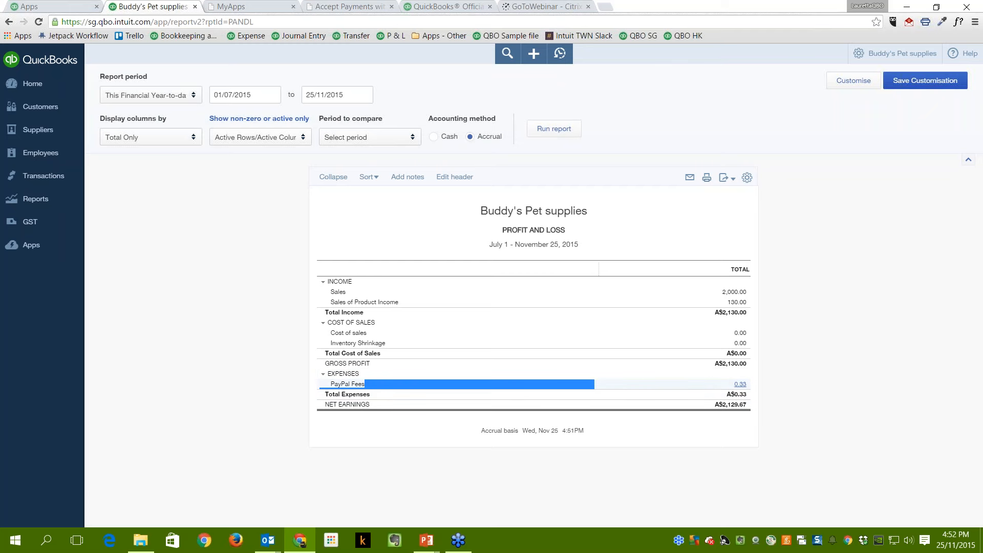
pyautogui.click(741, 385)
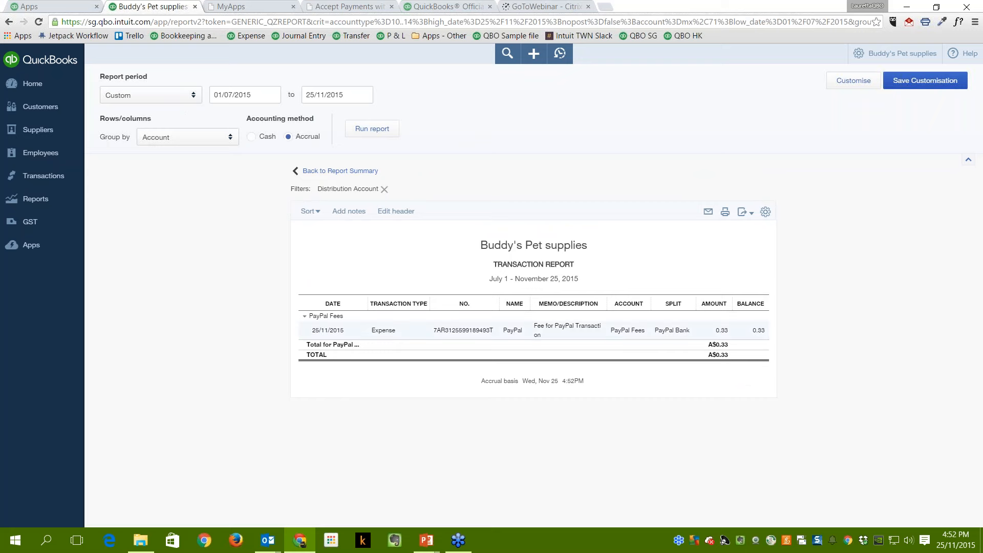
pyautogui.click(384, 331)
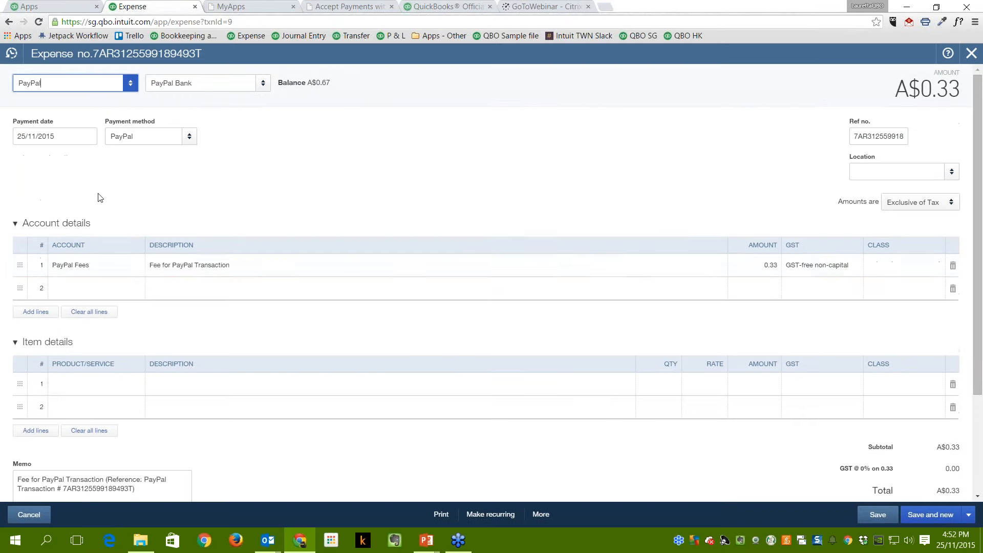
# Review the fee line's account options, keep PayPal Fees, and close the expense unchanged.
pyautogui.click(140, 269)
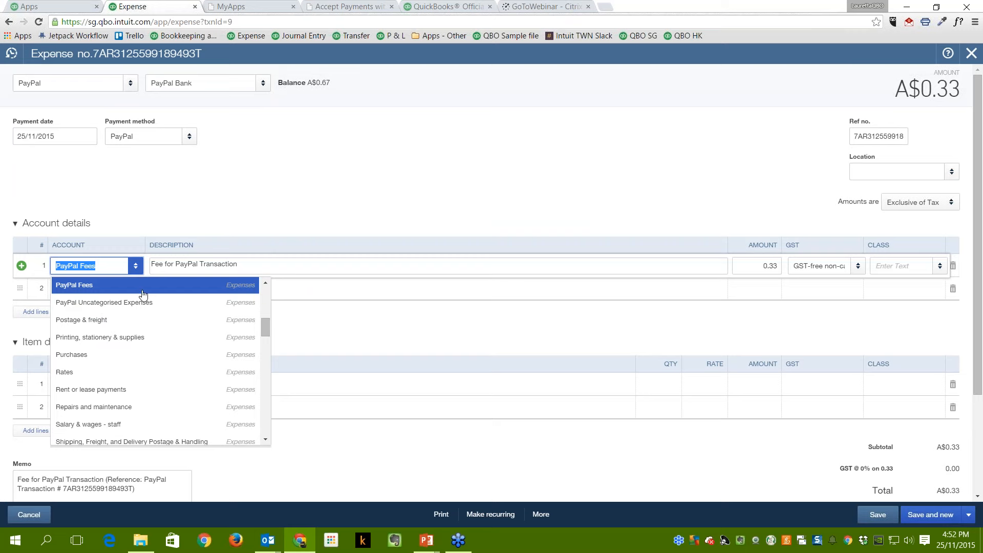
pyautogui.scroll(-1, 154, 379)
pyautogui.scroll(10, 154, 381)
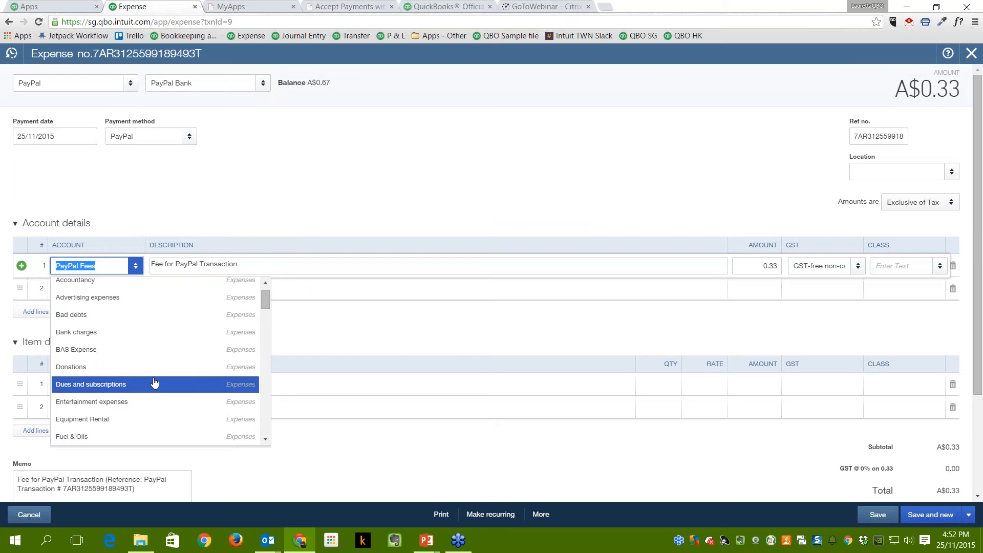
pyautogui.click(370, 451)
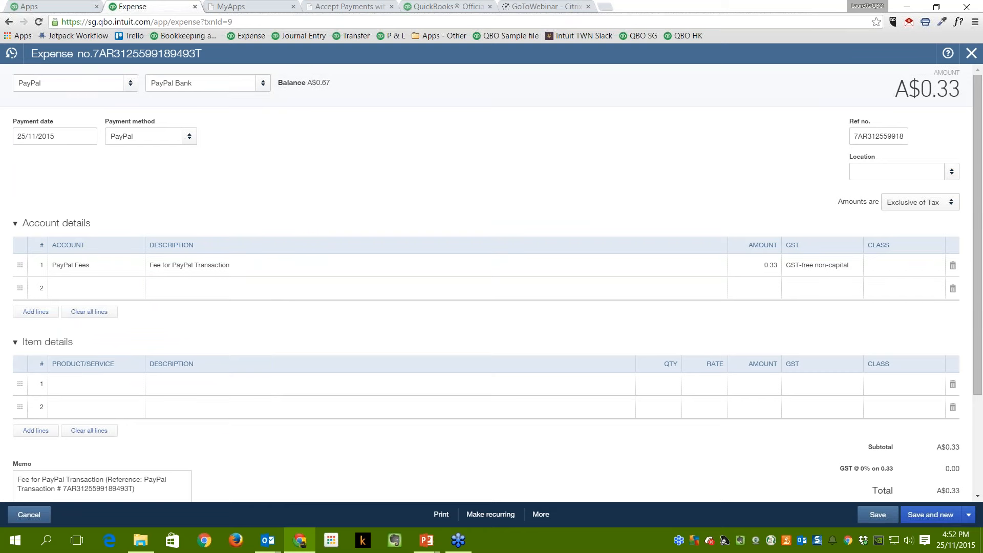
pyautogui.click(972, 58)
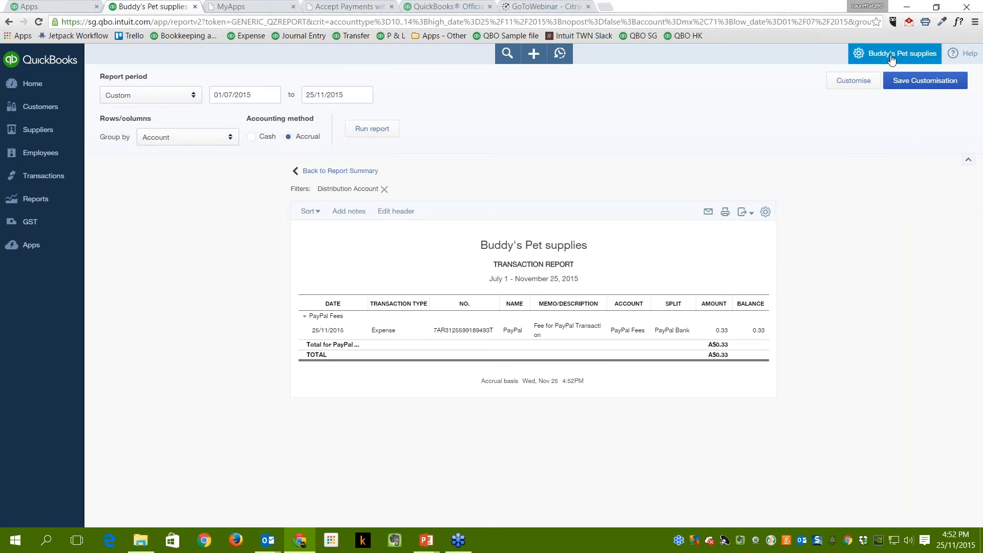
# Check the PayPal accounts in the Chart of Accounts, including PayPal Uncategorised Expenses.
pyautogui.click(34, 199)
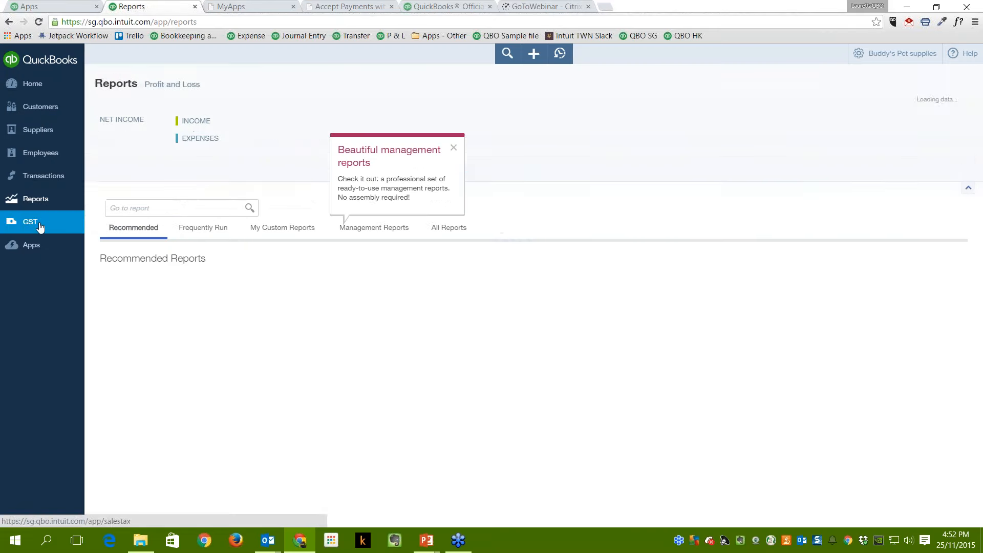
pyautogui.click(43, 176)
pyautogui.click(33, 242)
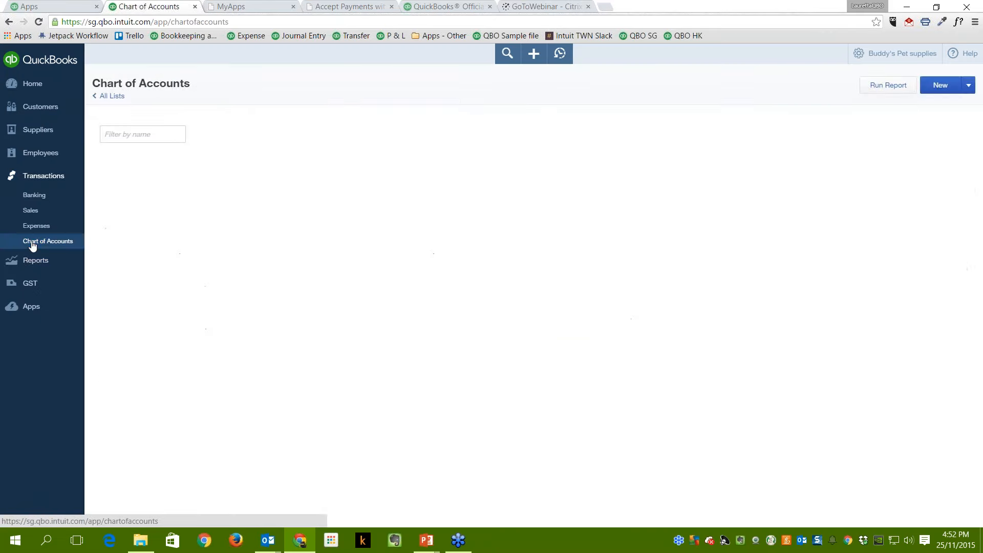
pyautogui.scroll(-20, 194, 404)
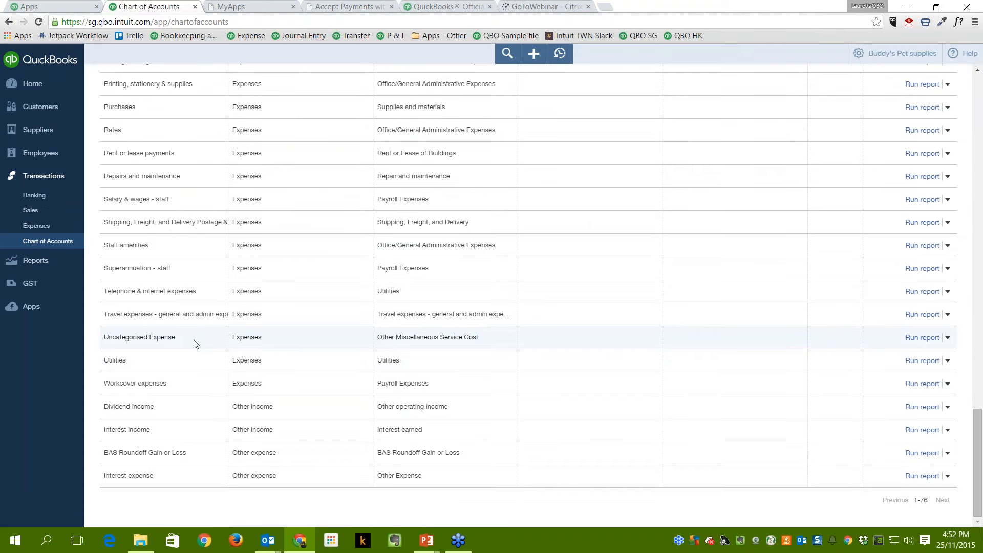
pyautogui.scroll(1, 193, 342)
pyautogui.scroll(3, 193, 341)
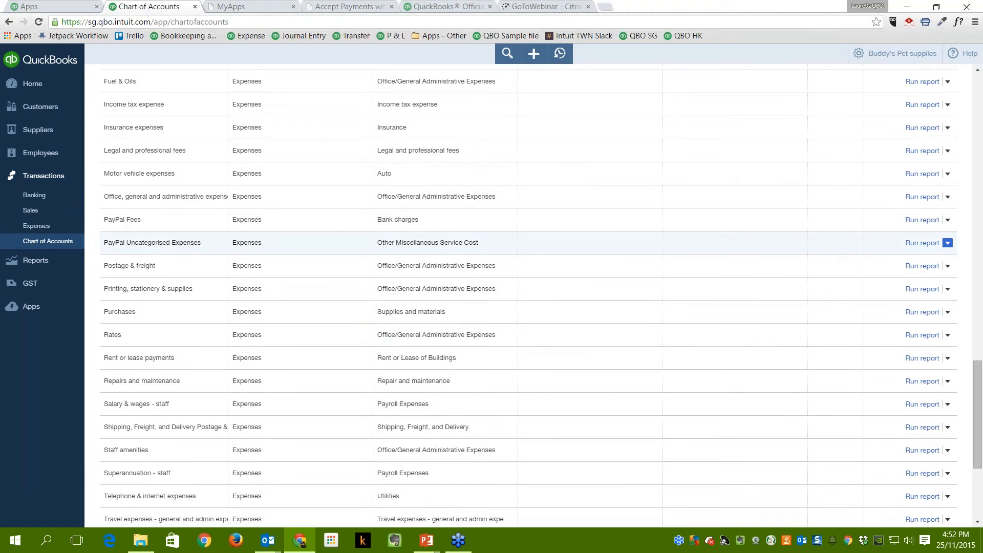
pyautogui.click(948, 243)
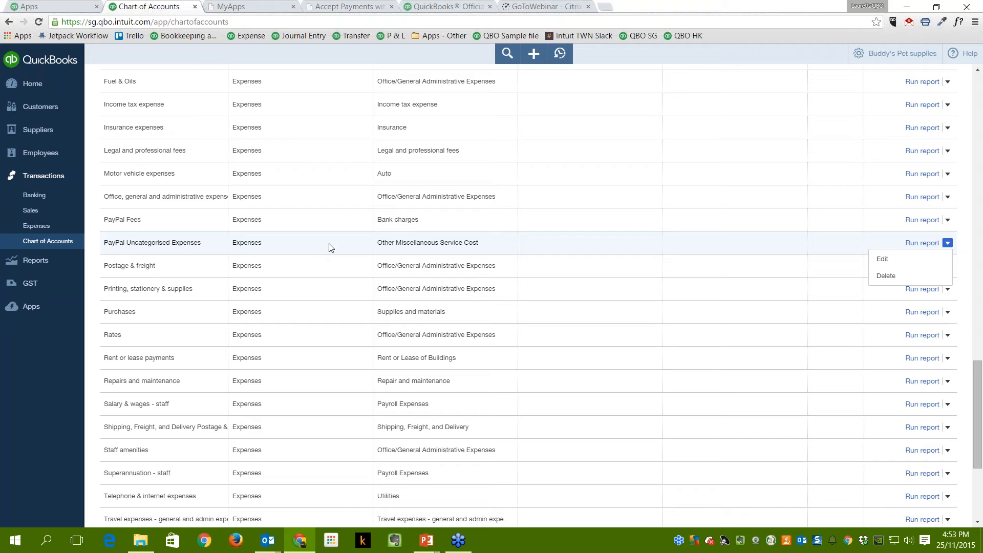
# Start a reconciliation from the company settings menu for the PayPal Bank account.
pyautogui.scroll(20, 330, 248)
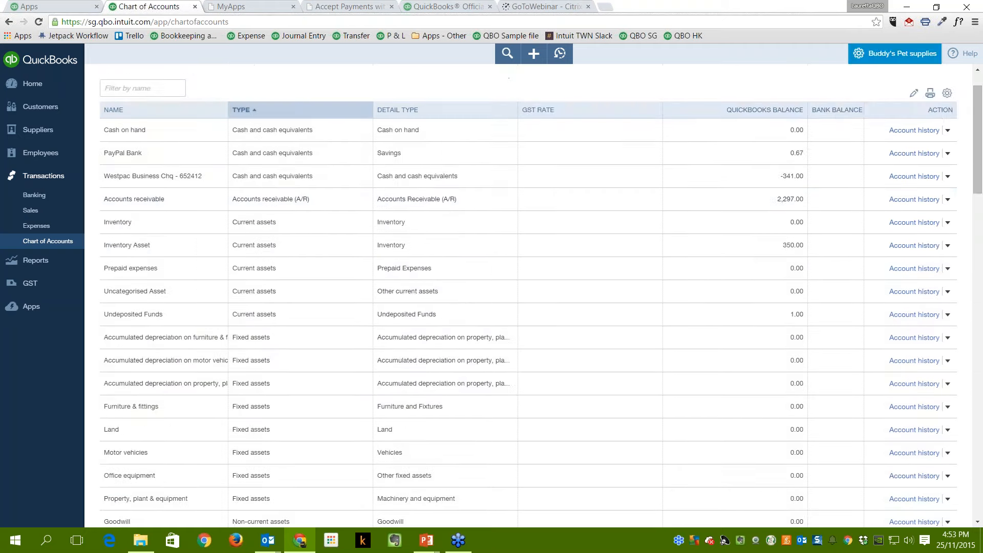
pyautogui.click(890, 56)
pyautogui.click(799, 162)
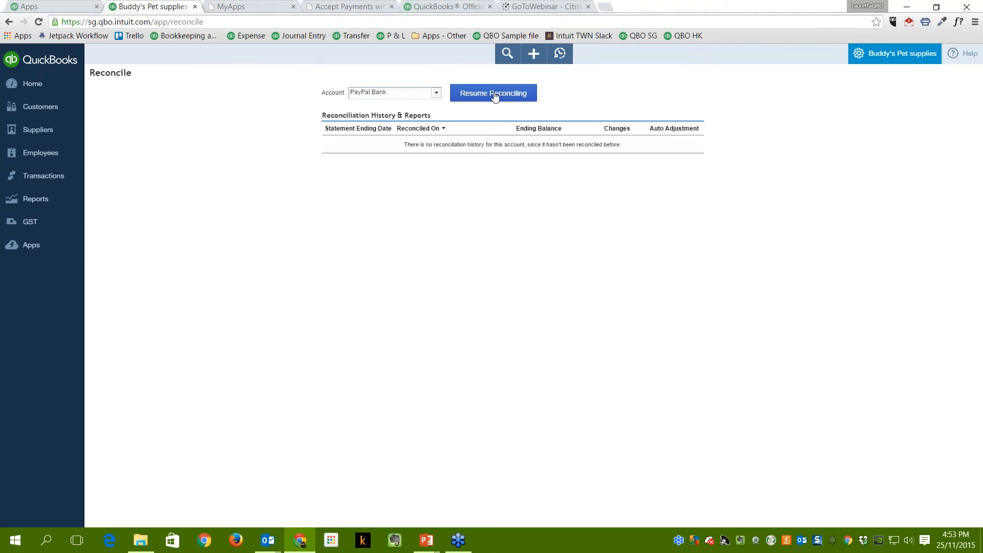
# Resume the PayPal Bank reconciliation, unticking then re-clearing the payment deposit and fee items to 0.67.
pyautogui.click(494, 95)
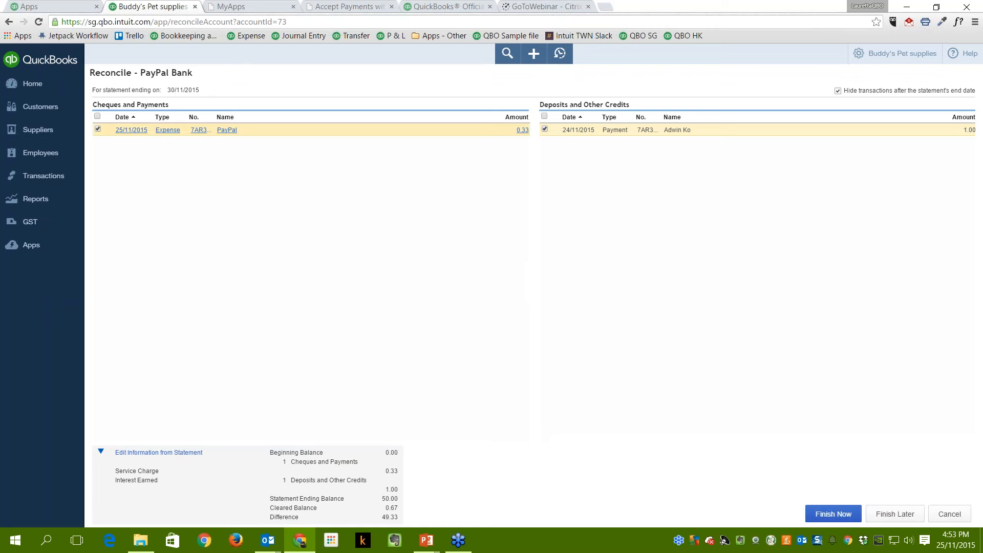
pyautogui.click(557, 130)
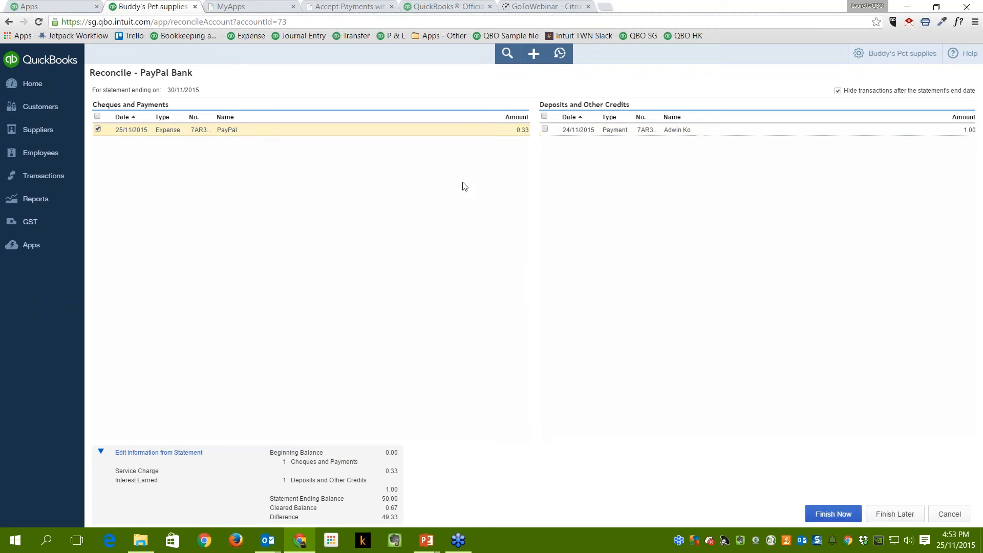
pyautogui.click(98, 130)
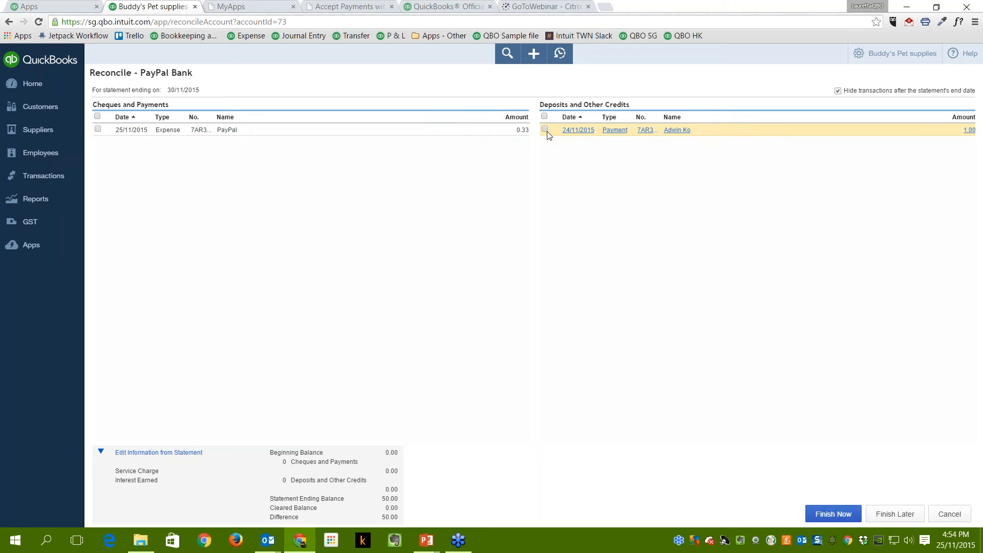
pyautogui.click(97, 129)
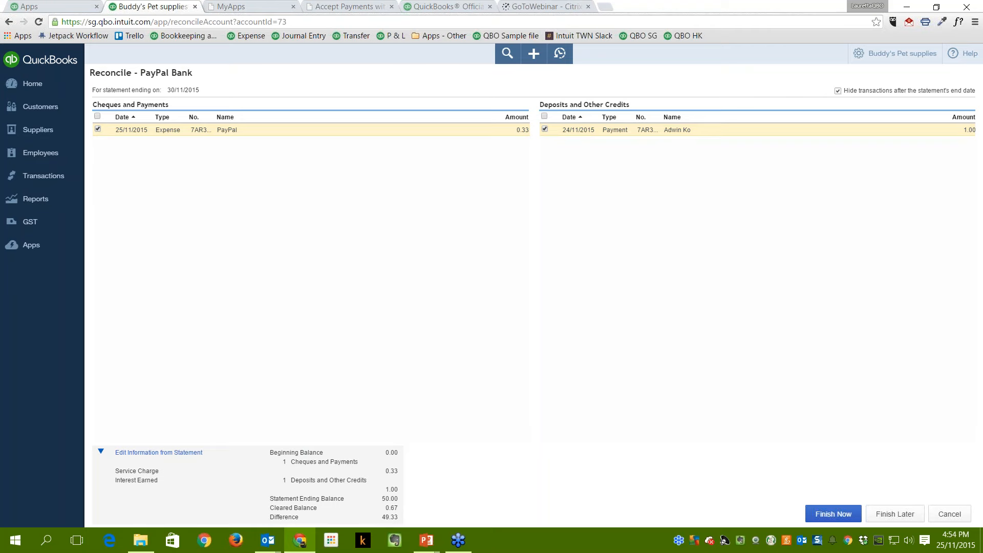
# Return to the Home dashboard, minimize Chrome and Outlook, and advance the slideshow.
pyautogui.click(58, 87)
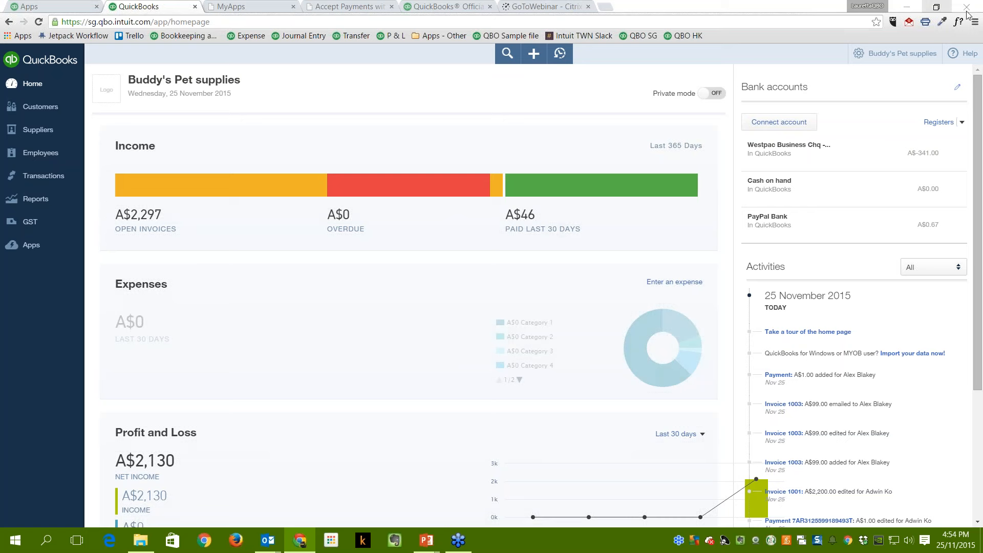
pyautogui.click(914, 8)
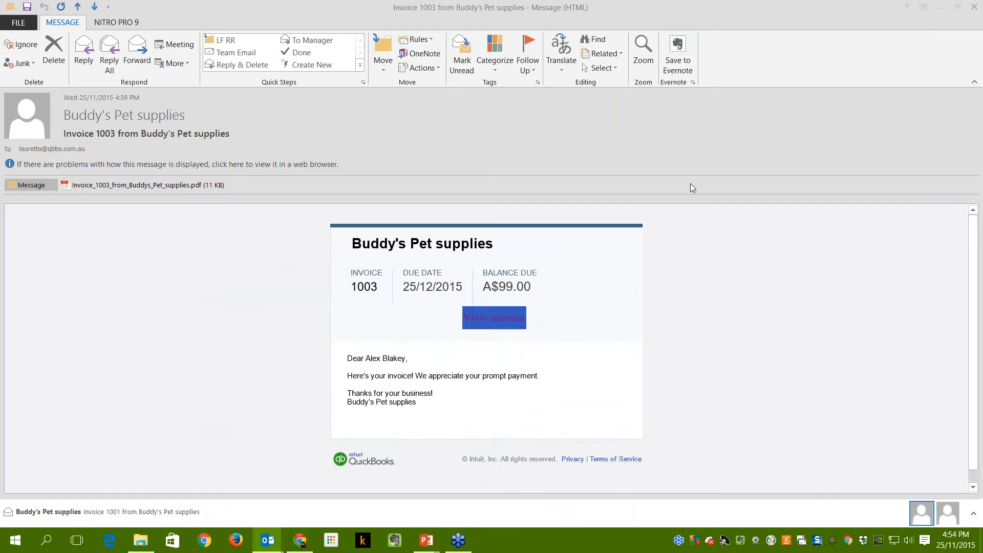
pyautogui.click(942, 3)
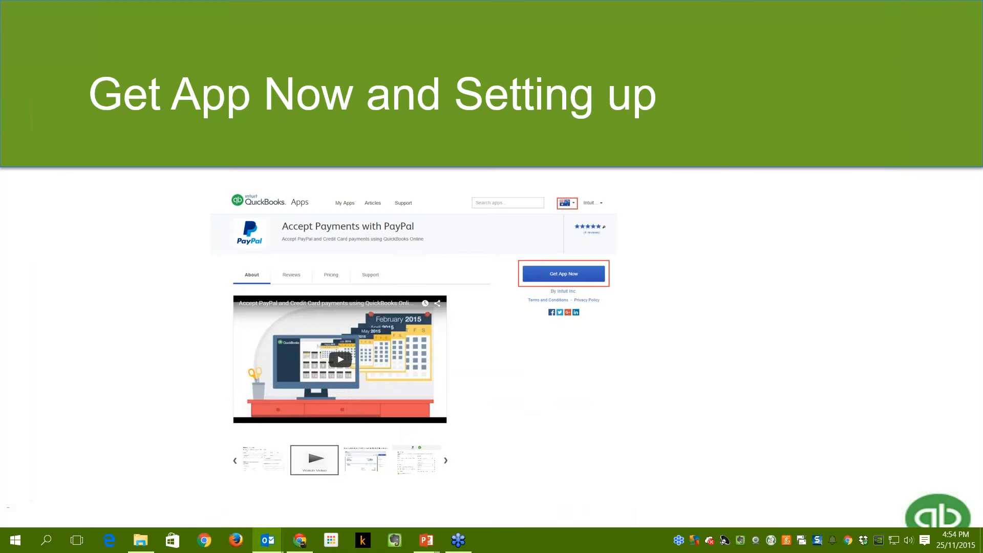
pyautogui.click(584, 366)
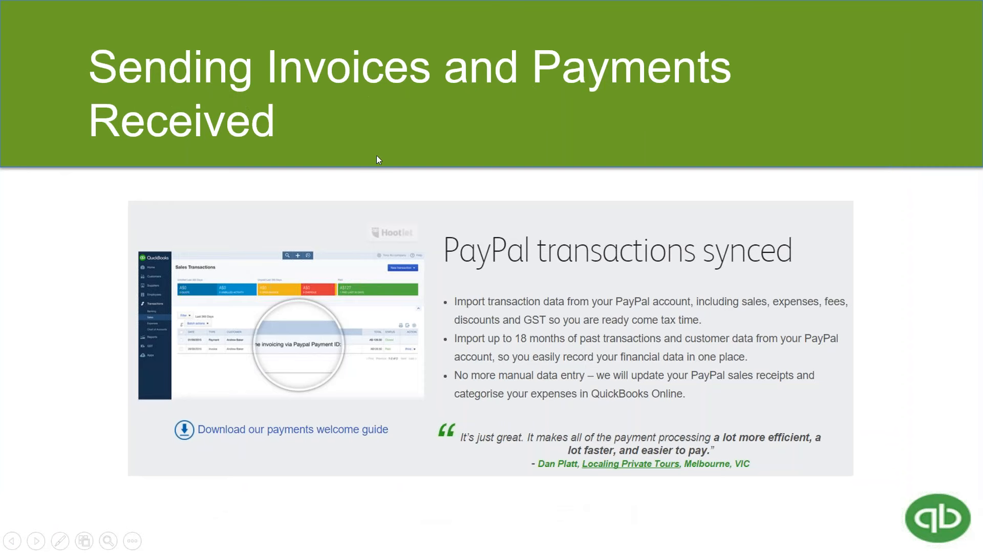